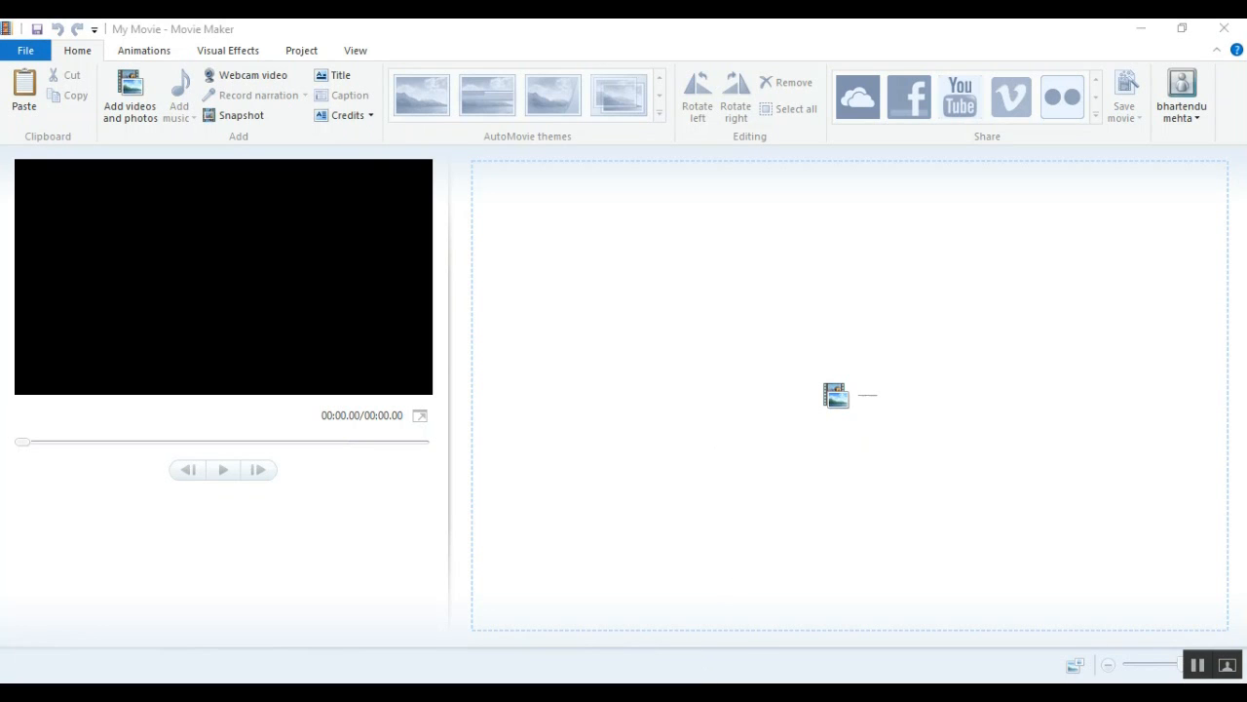
Import all 27 pictures from the folder New folder (2) into the movie's storyboard.
mouse_move(700, 673)
left_click(760, 602)
left_click(654, 605)
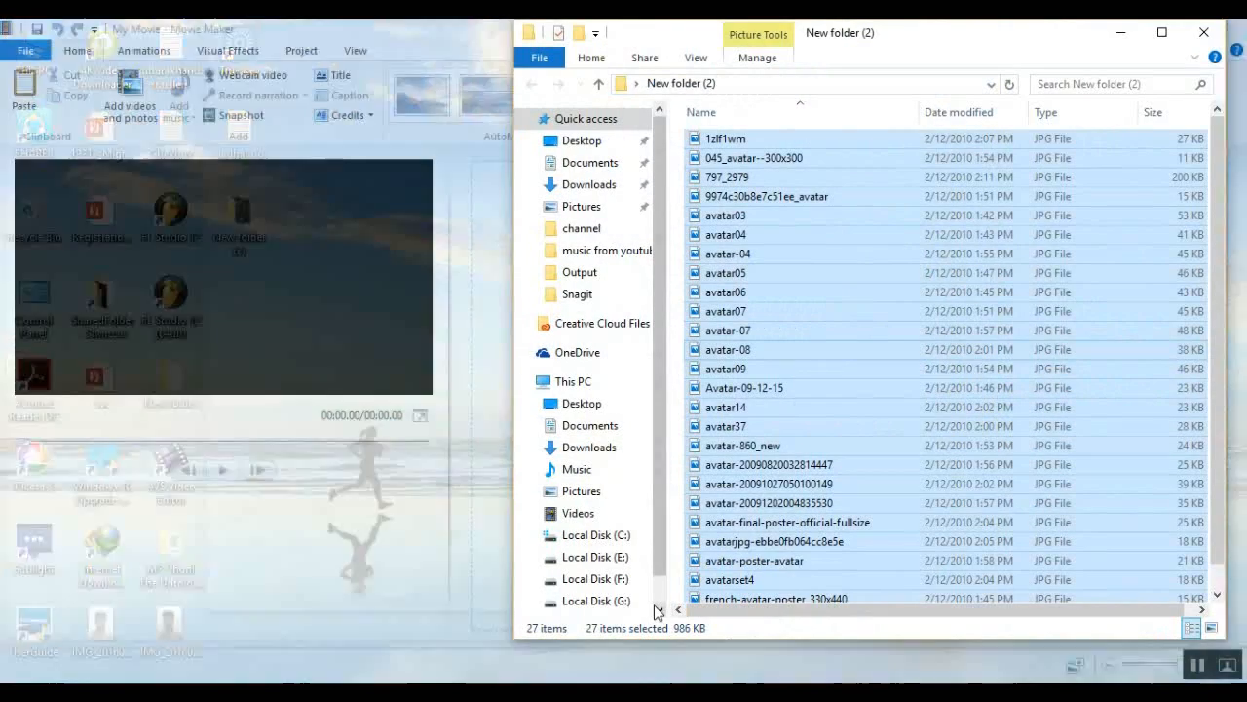
left_click_drag(784, 468, 485, 499)
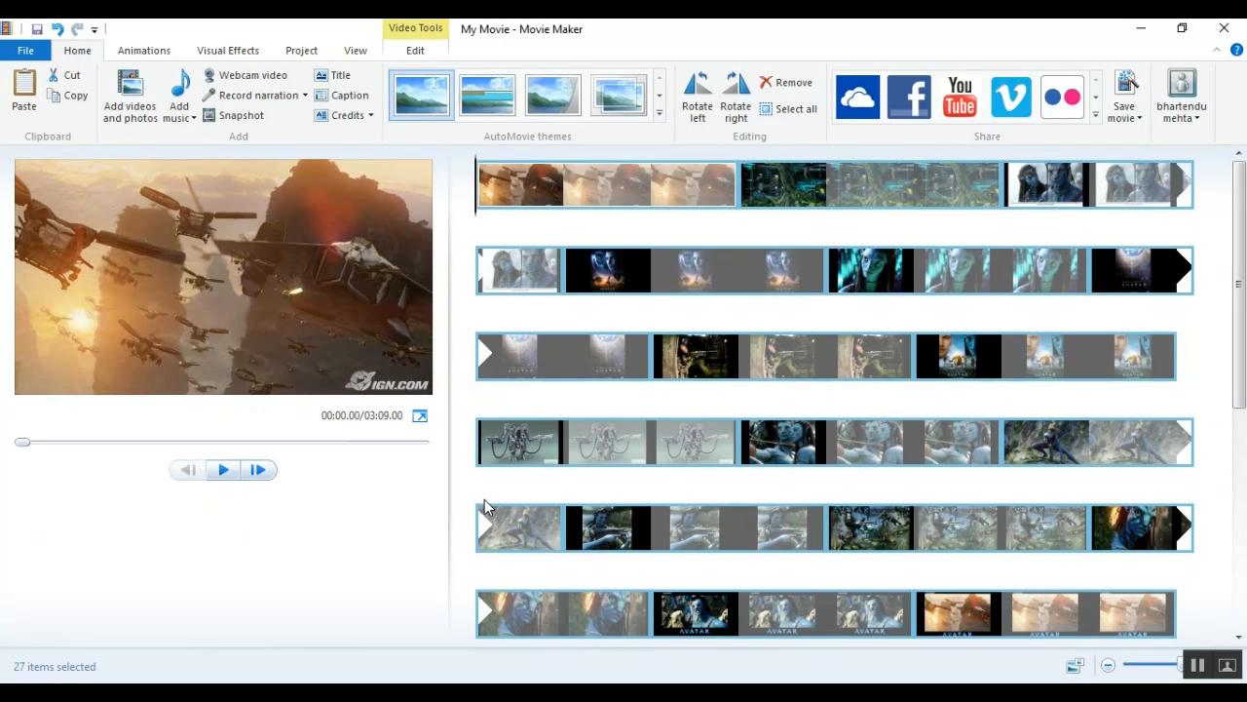
Scrub through the first picture, and set the duration of all pictures in the movie to 3 seconds.
left_click(565, 177)
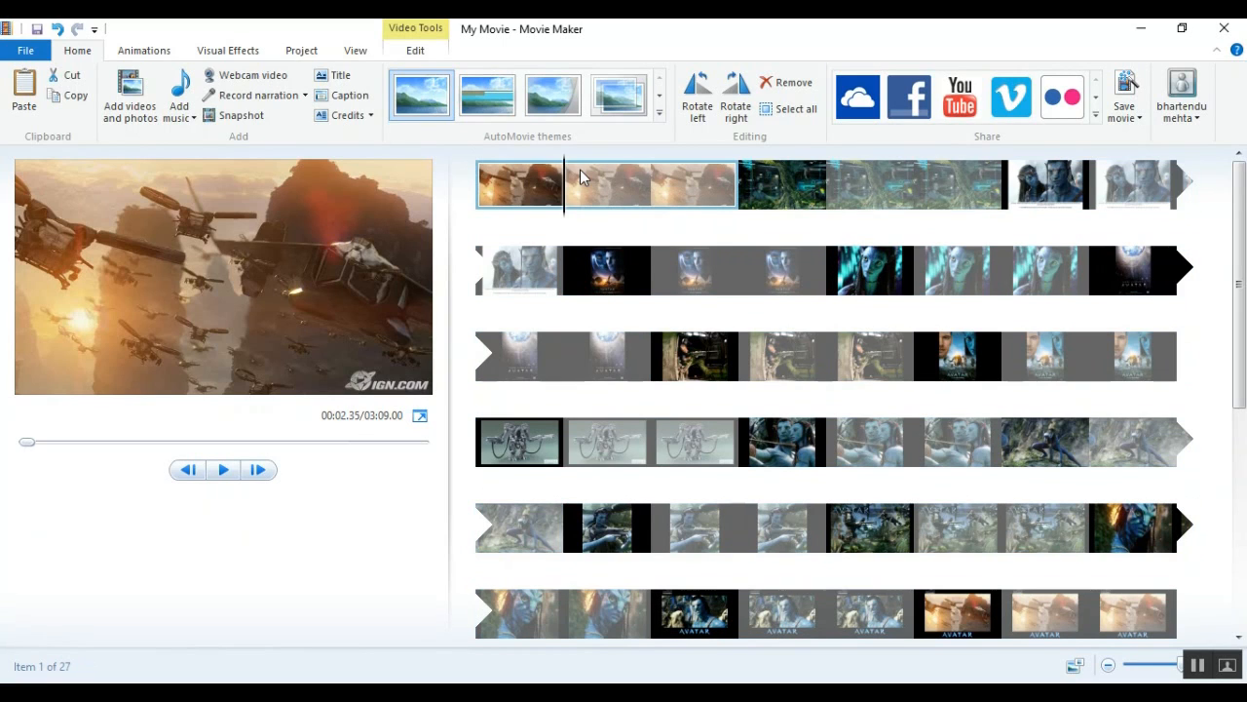
left_click_drag(569, 177, 737, 182)
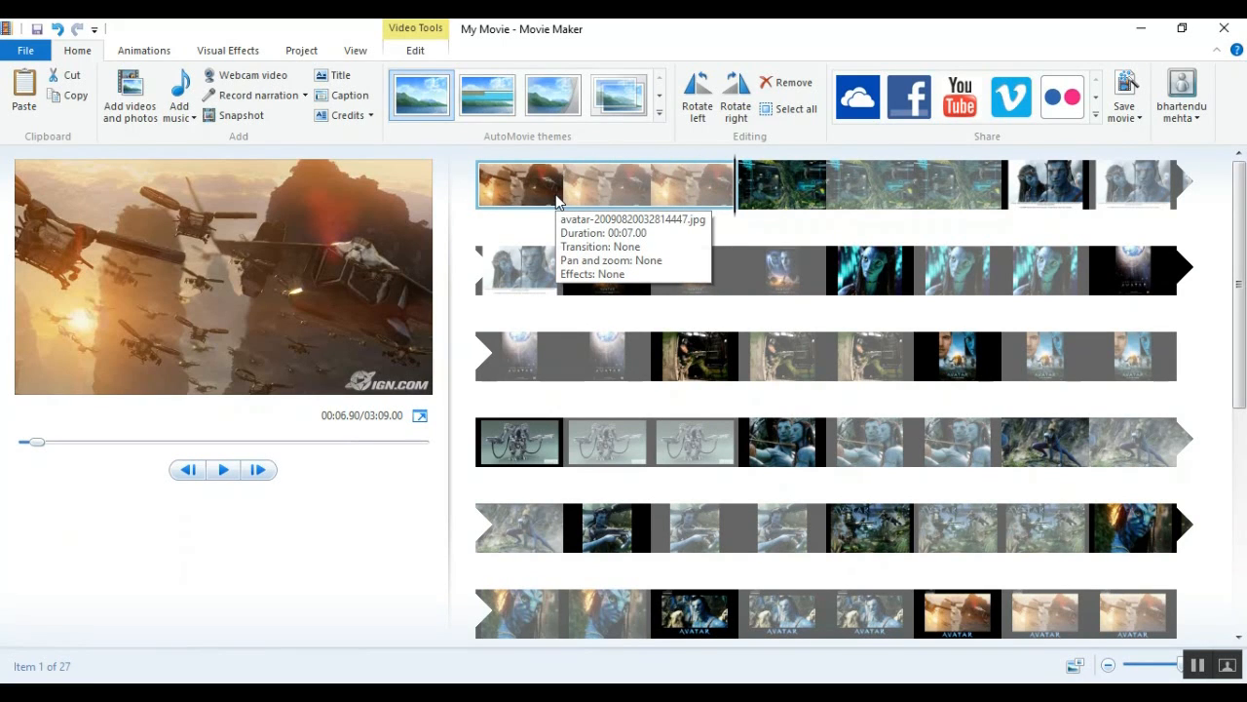
key("ctrl+a")
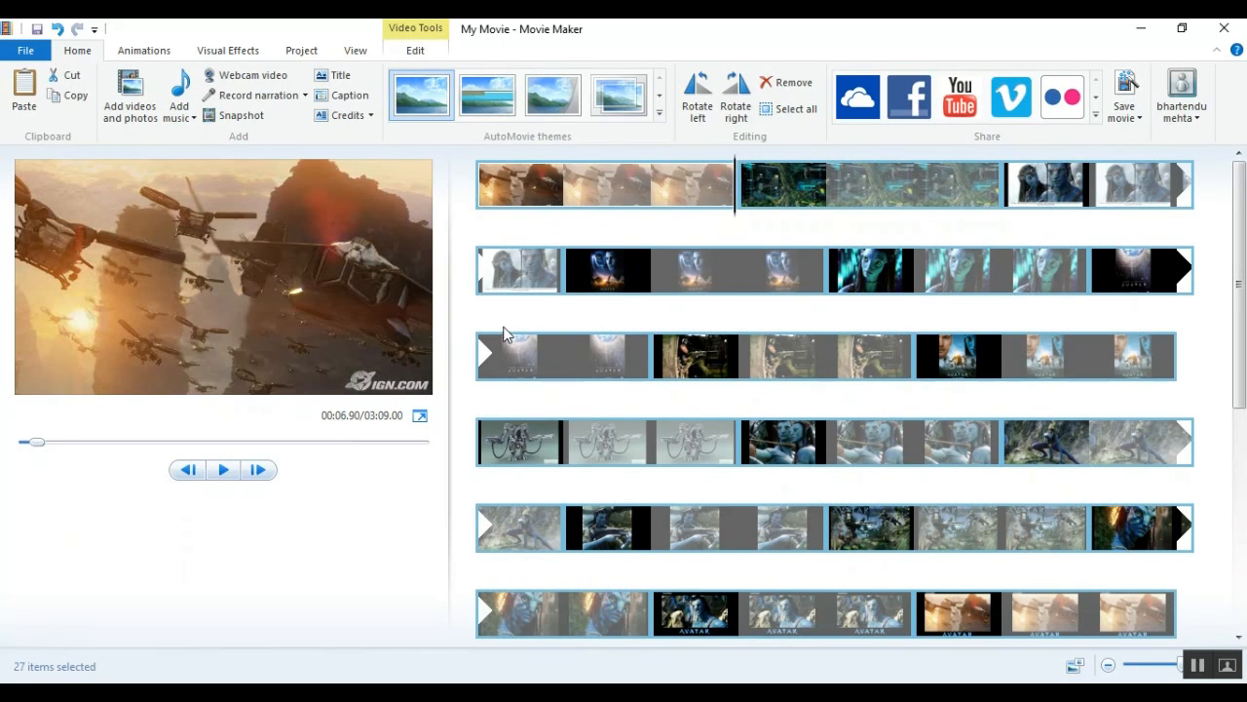
left_click(421, 49)
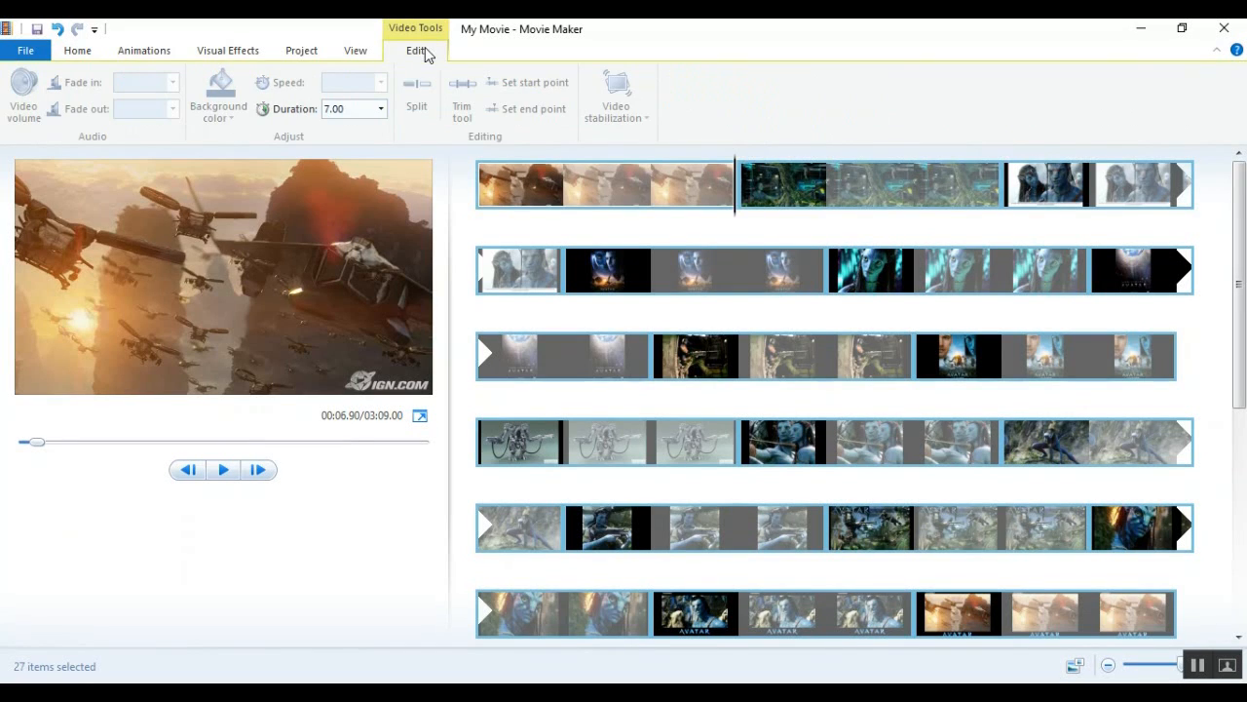
left_click(346, 108)
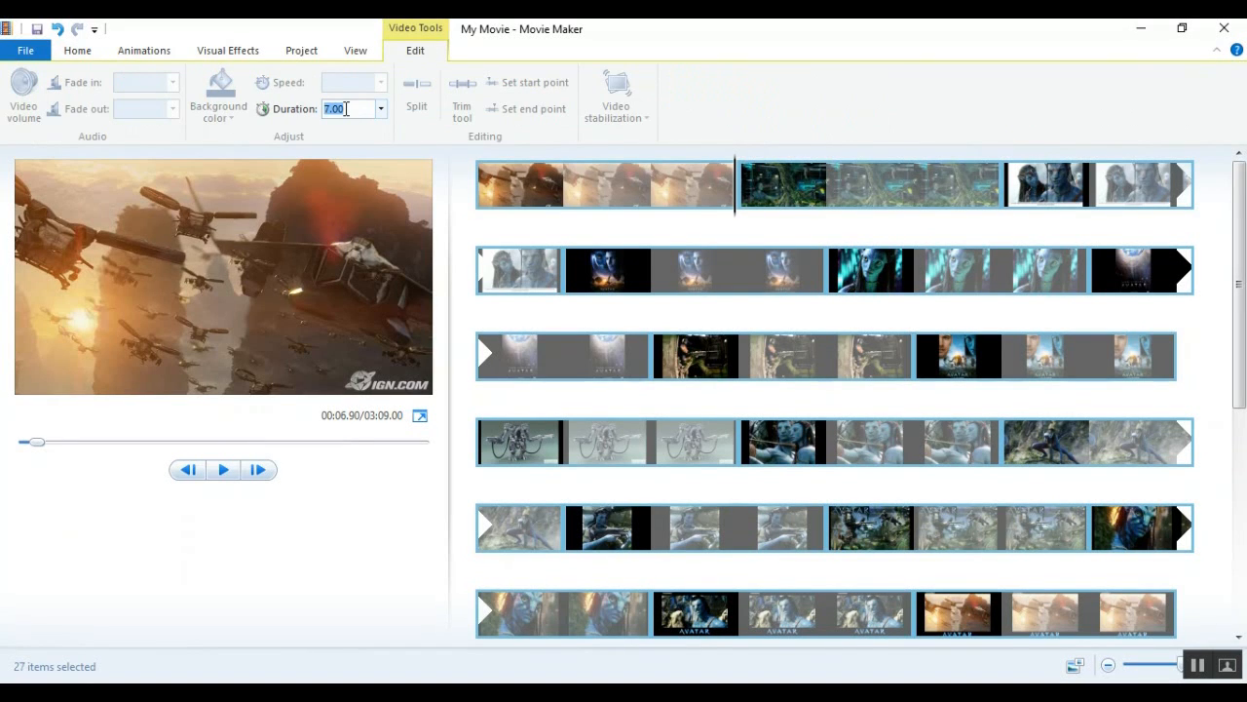
type("3")
key("Return")
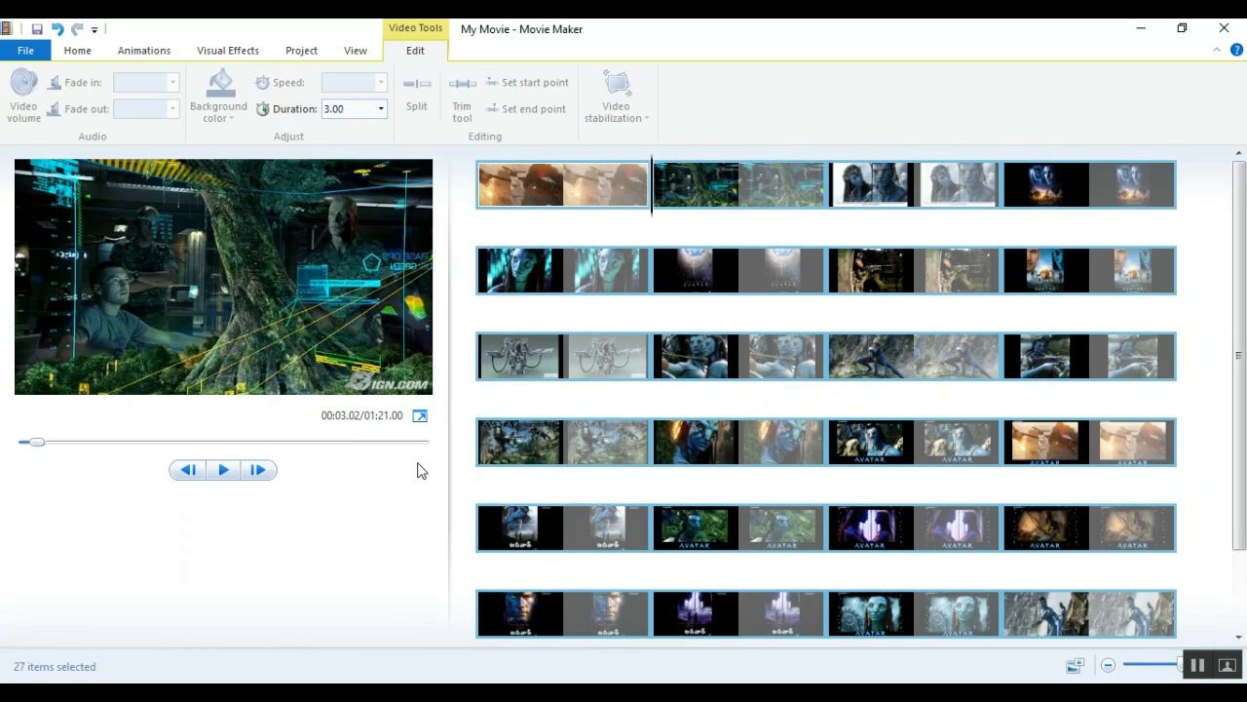
Set the duration of only the tenth picture, the blue couple with the drawn bow, to 8 seconds.
left_click(743, 164)
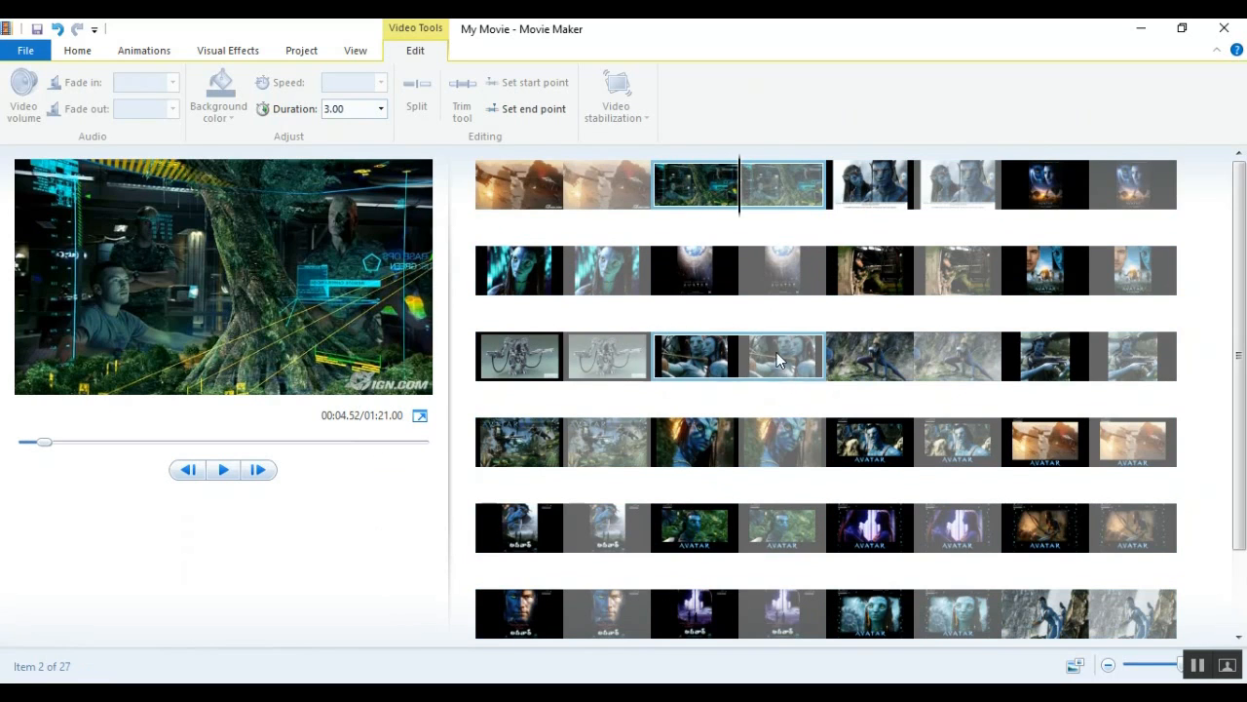
left_click(769, 370)
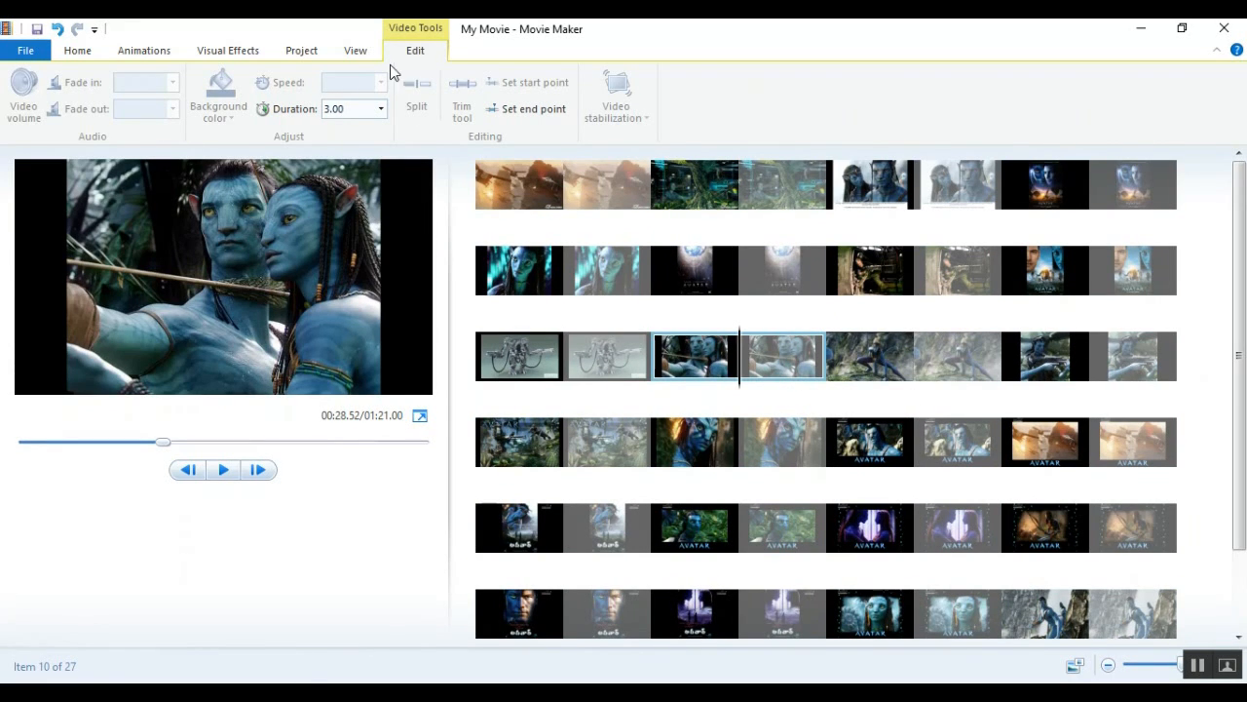
left_click(350, 107)
type("8")
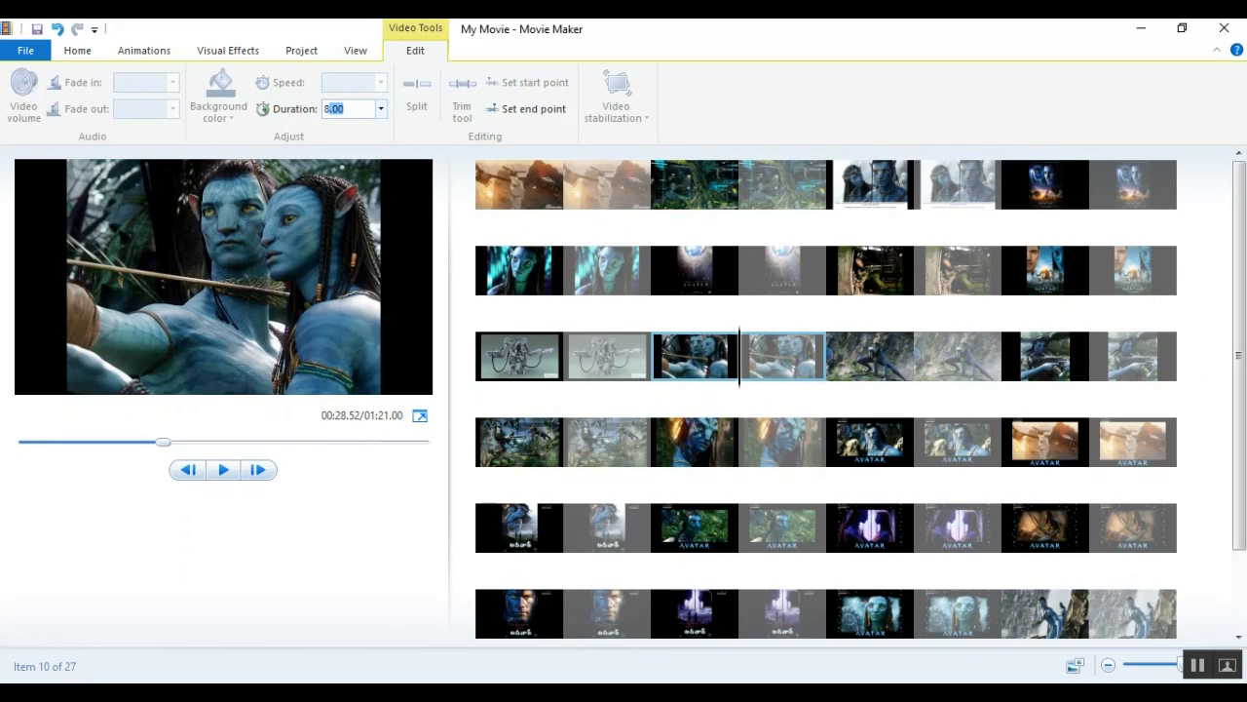
key("Return")
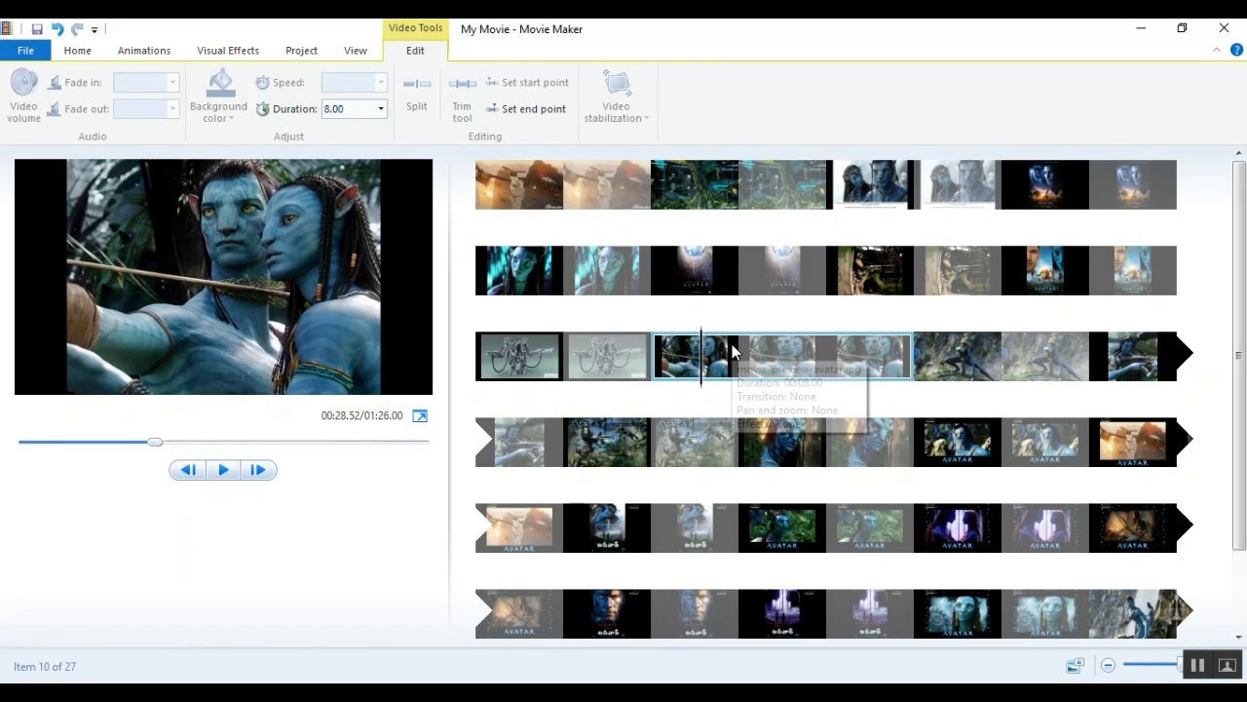
Return the tenth picture's duration to 3 seconds.
left_click(332, 108)
type("3")
key("Return")
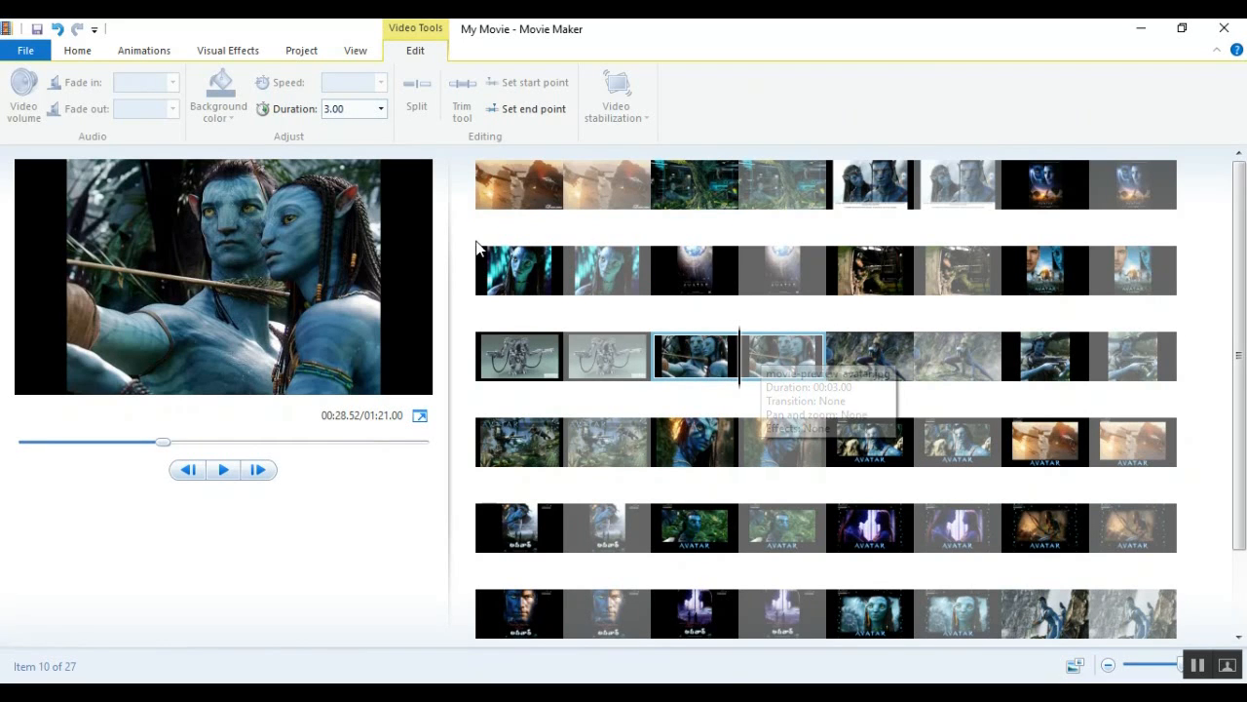
Add the track The Farmer In The Dell (Instrumental) from the music from youtube folder as background music.
left_click(78, 54)
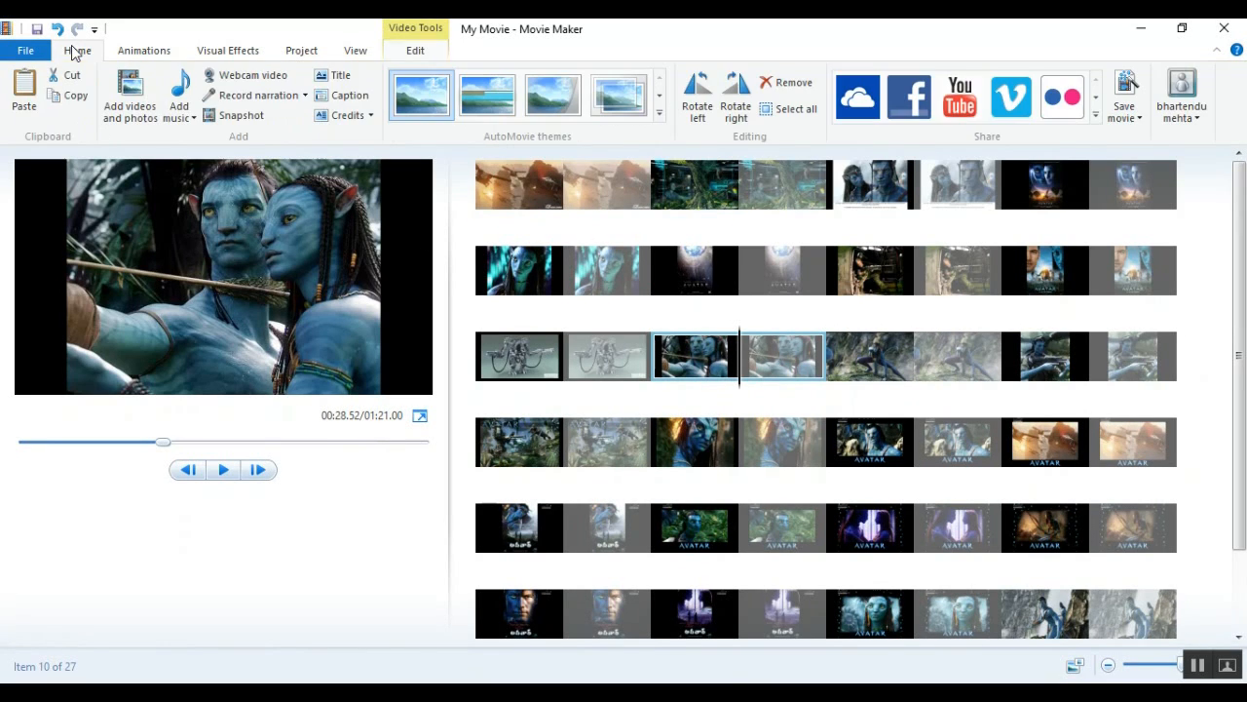
left_click(184, 90)
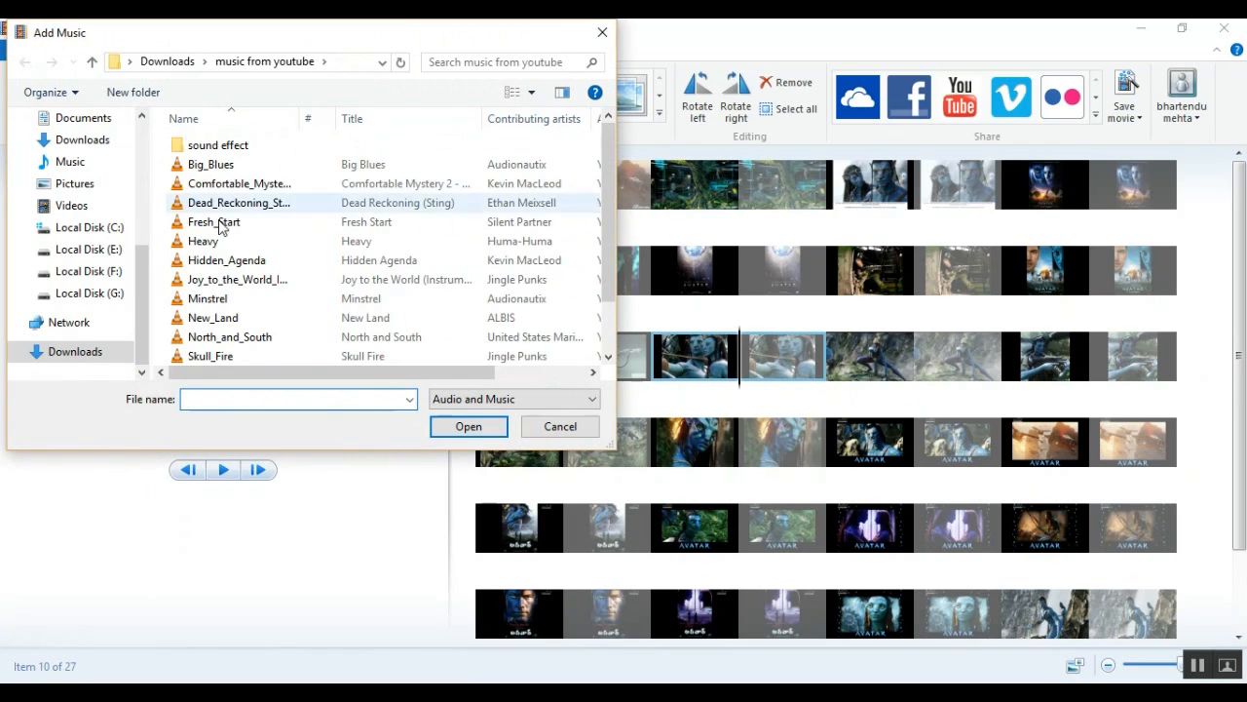
scroll(227, 351, "down", 1)
double_click(229, 354)
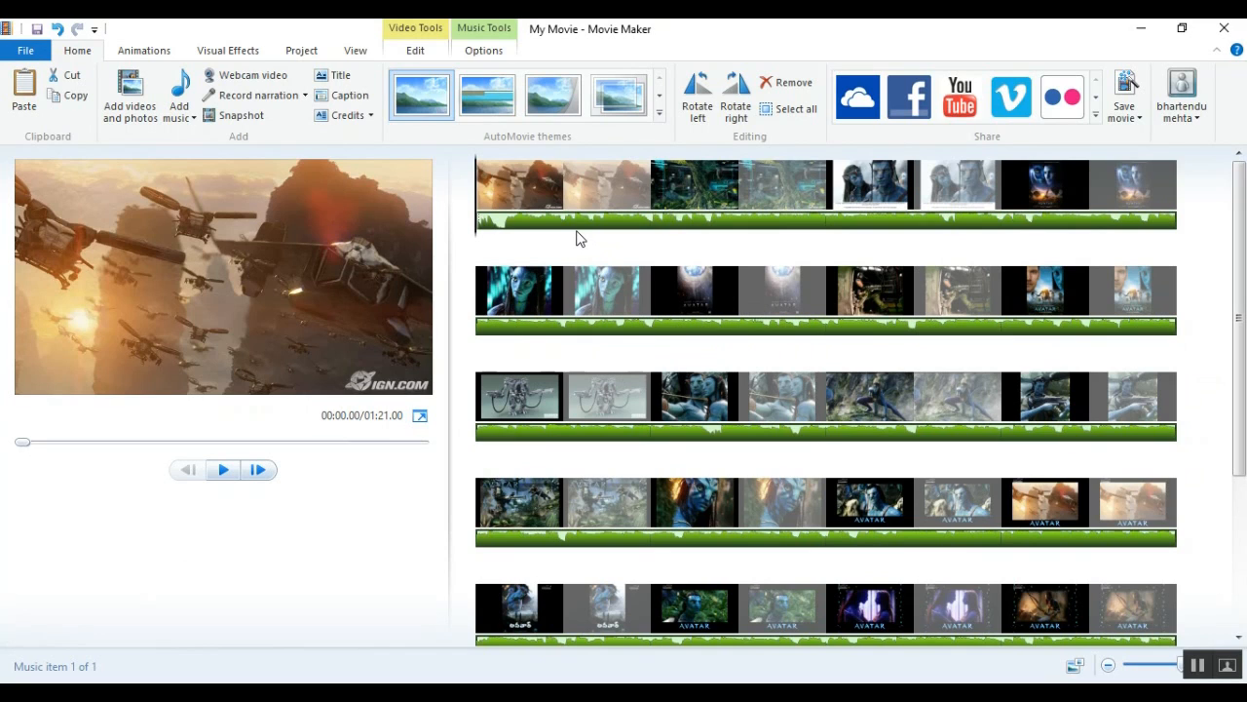
Play the start of the movie with its music and lower the system volume to 72.
key("space")
key("XF86AudioRaiseVolume")
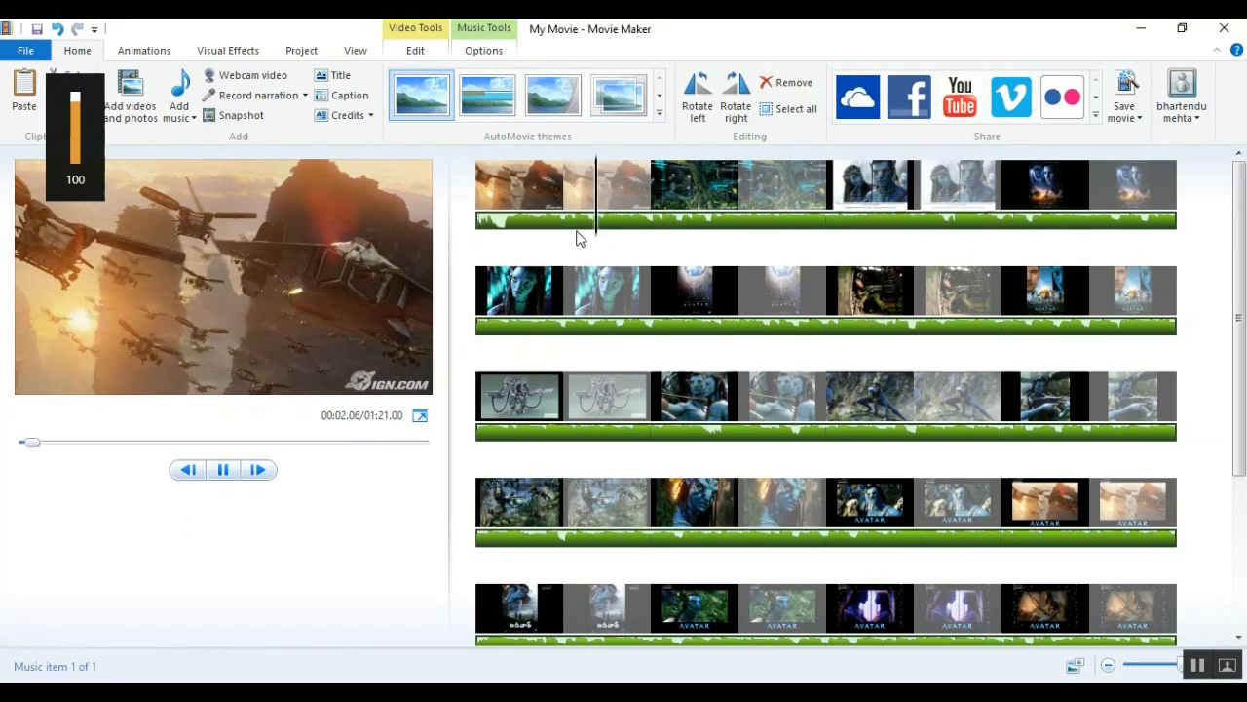
key("XF86AudioLowerVolume")
key("XF86AudioLowerVolume")
key("XF86AudioLowerVolume")
key("XF86AudioLowerVolume")
key("XF86AudioLowerVolume")
key("XF86AudioLowerVolume")
key("XF86AudioLowerVolume")
key("XF86AudioLowerVolume")
key("XF86AudioLowerVolume")
key("XF86AudioLowerVolume")
key("XF86AudioLowerVolume")
key("XF86AudioLowerVolume")
key("XF86AudioLowerVolume")
key("XF86AudioLowerVolume")
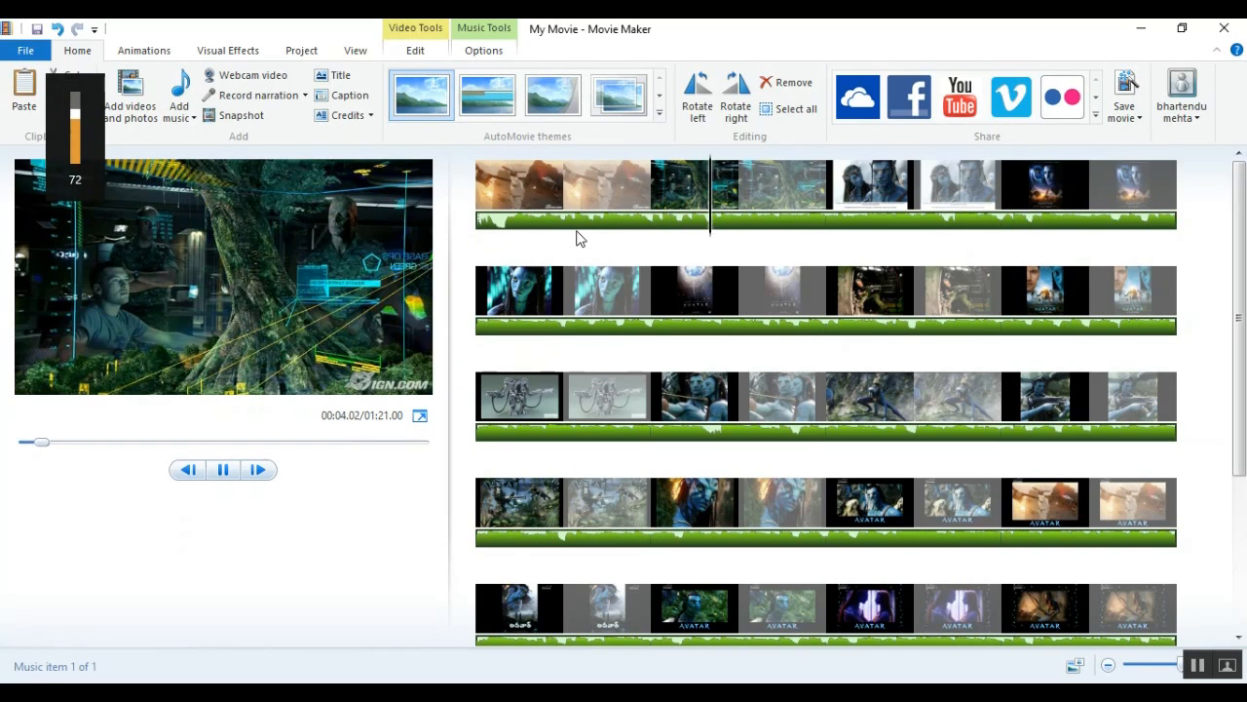
key("space")
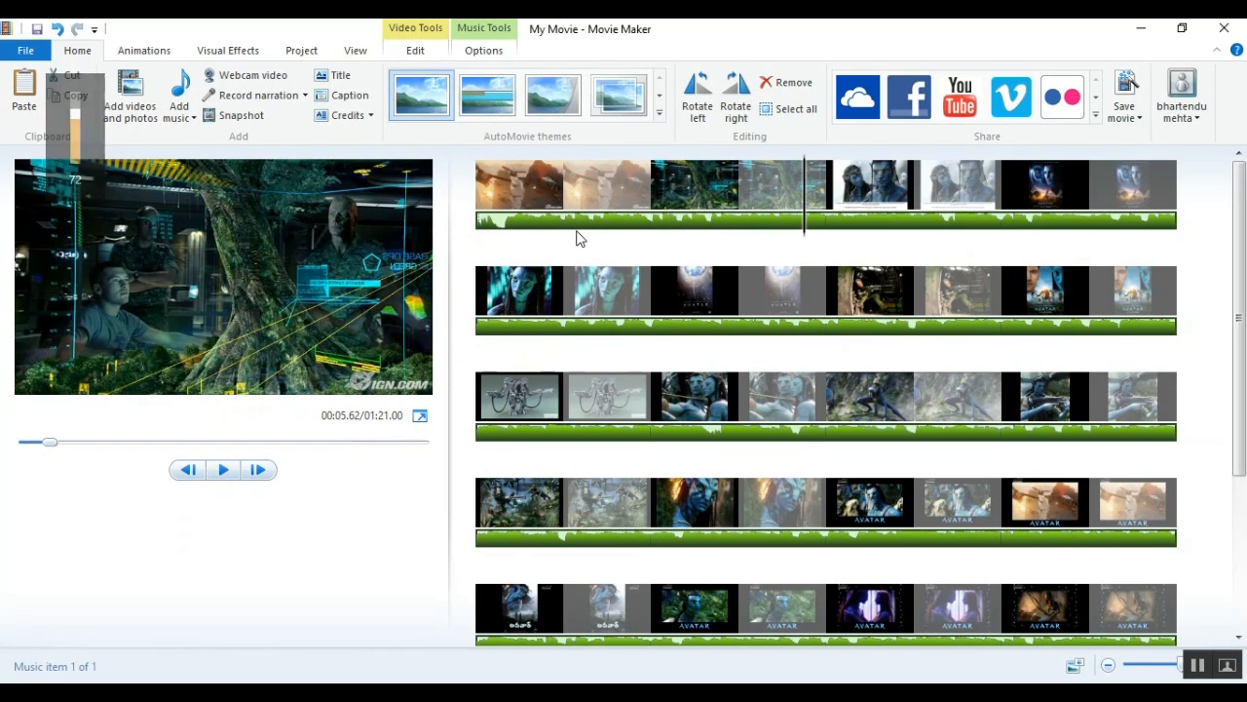
Replay the movie's opening briefly and play the last picture to check how the music starts and ends.
left_click(477, 199)
key("space")
key("space")
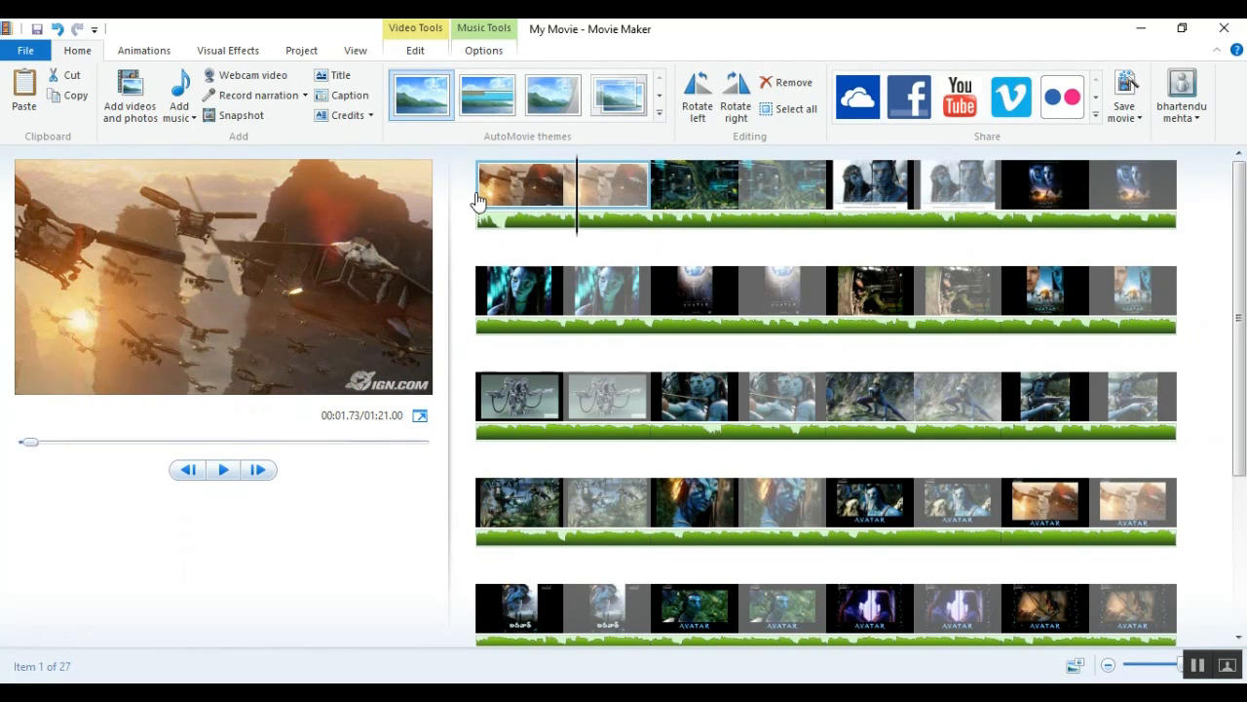
left_click_drag(1238, 230, 1216, 532)
left_click(916, 573)
key("space")
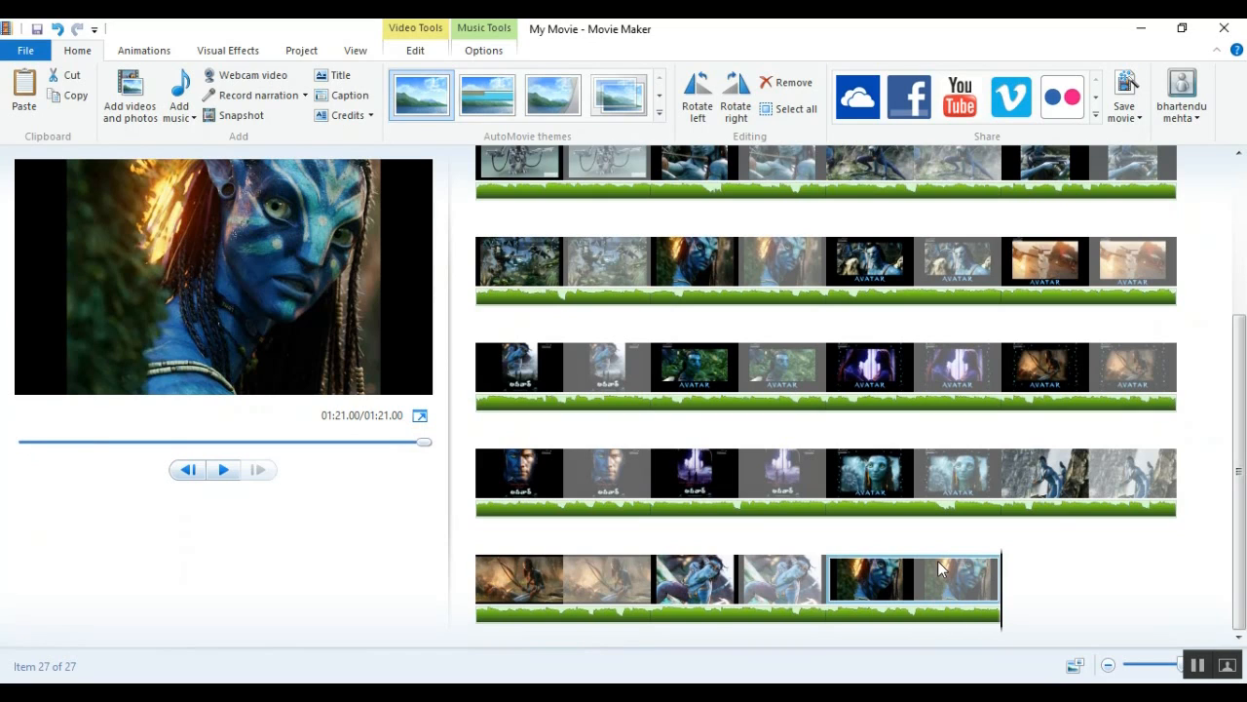
Set the background music's fade out to Slow.
left_click(922, 620)
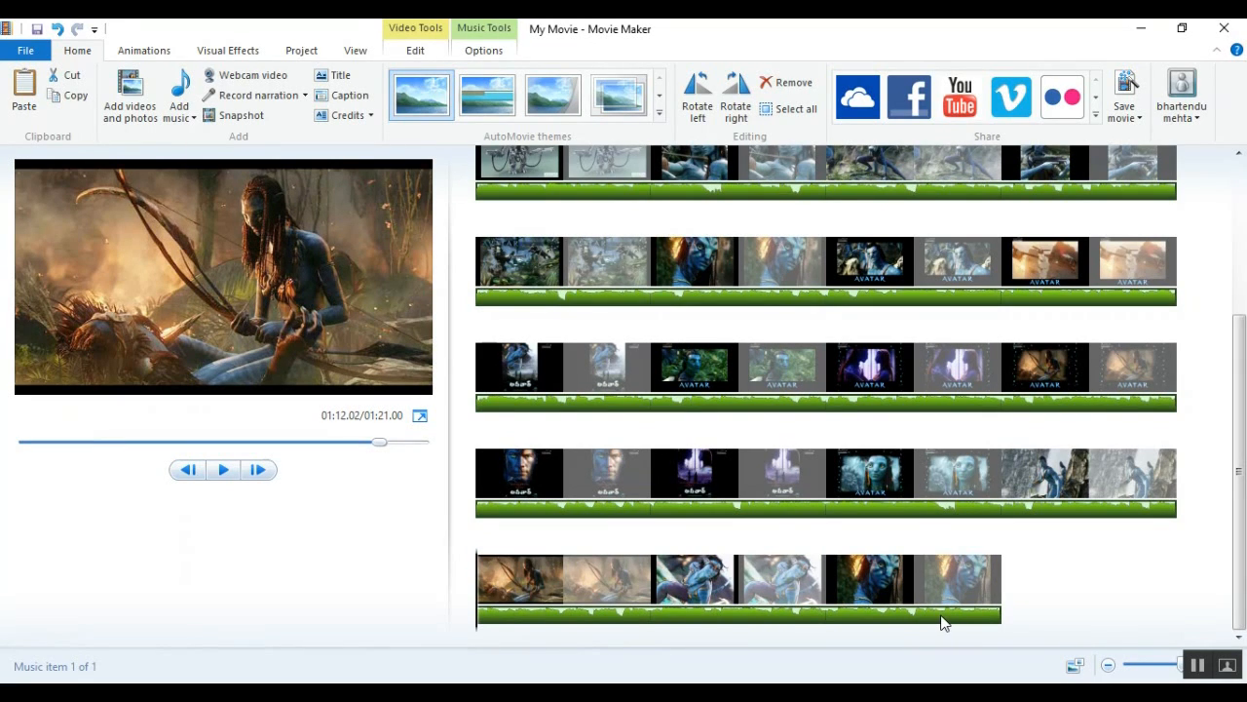
left_click(476, 51)
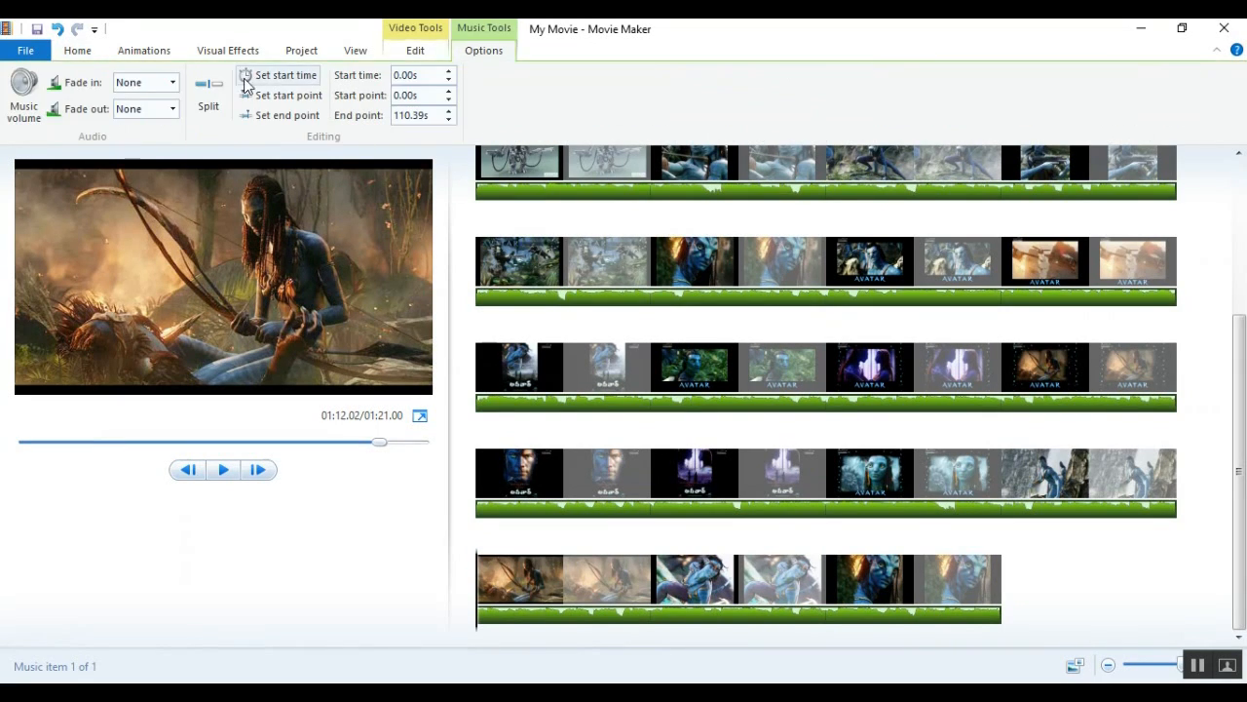
left_click(171, 110)
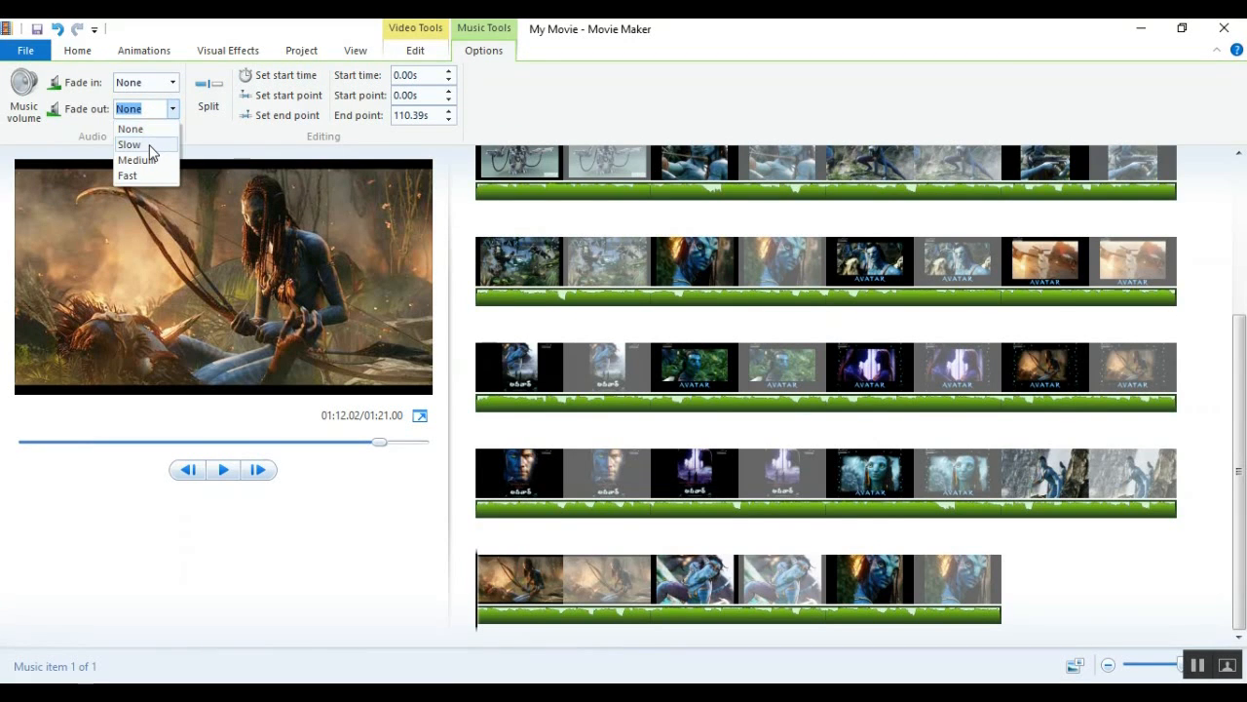
left_click(152, 152)
Play the last picture to check how the music fades out at the end of the movie.
left_click(898, 585)
key("space")
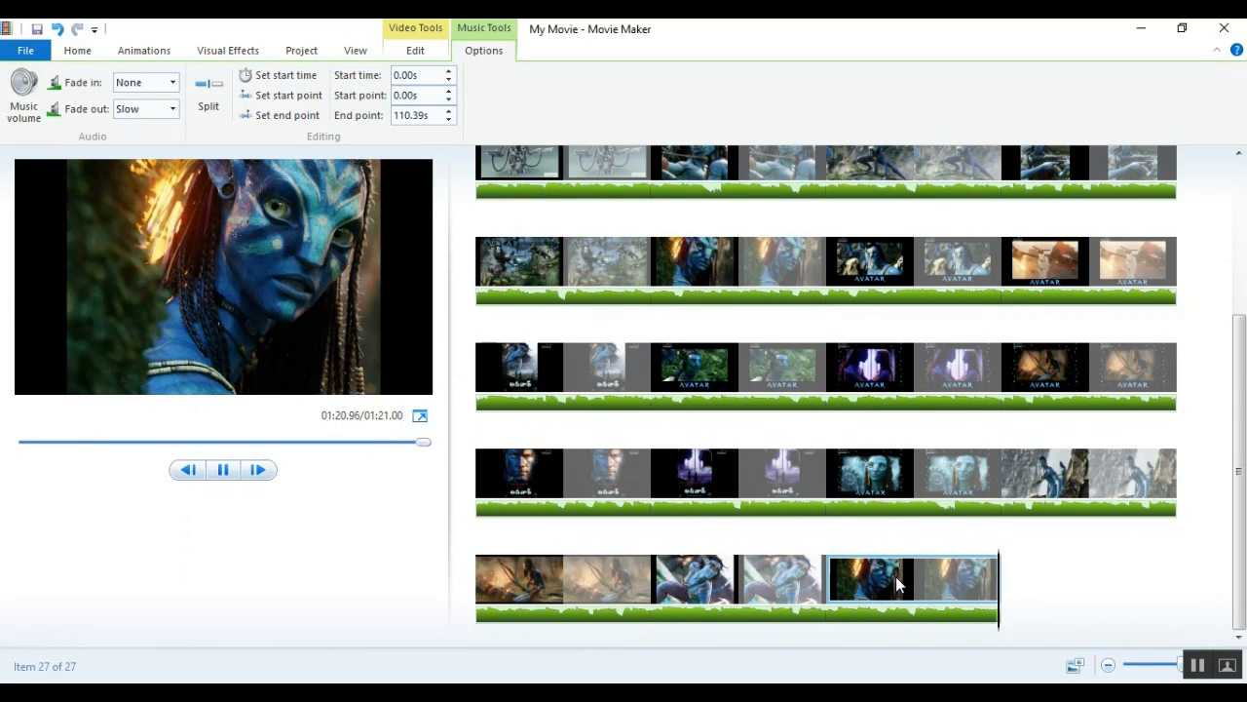
key("space")
key("space")
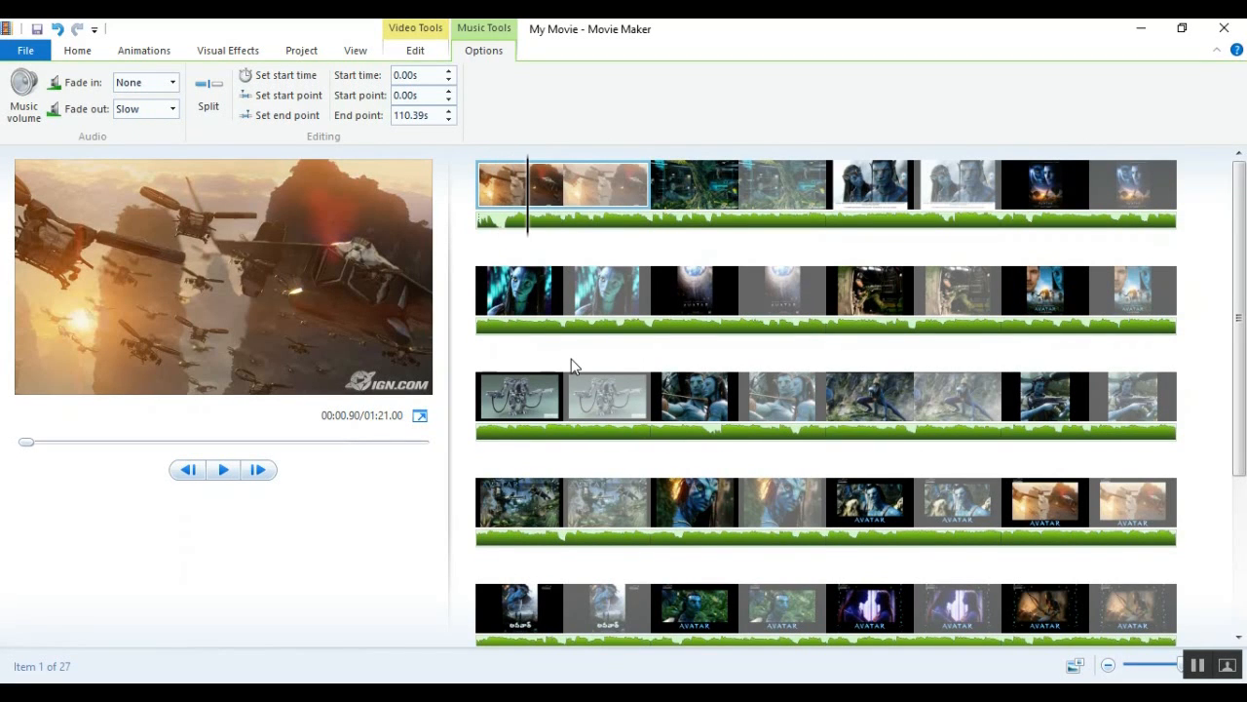
Add the video water.mp4 to the movie directly after the first picture.
left_click(78, 50)
left_click(130, 93)
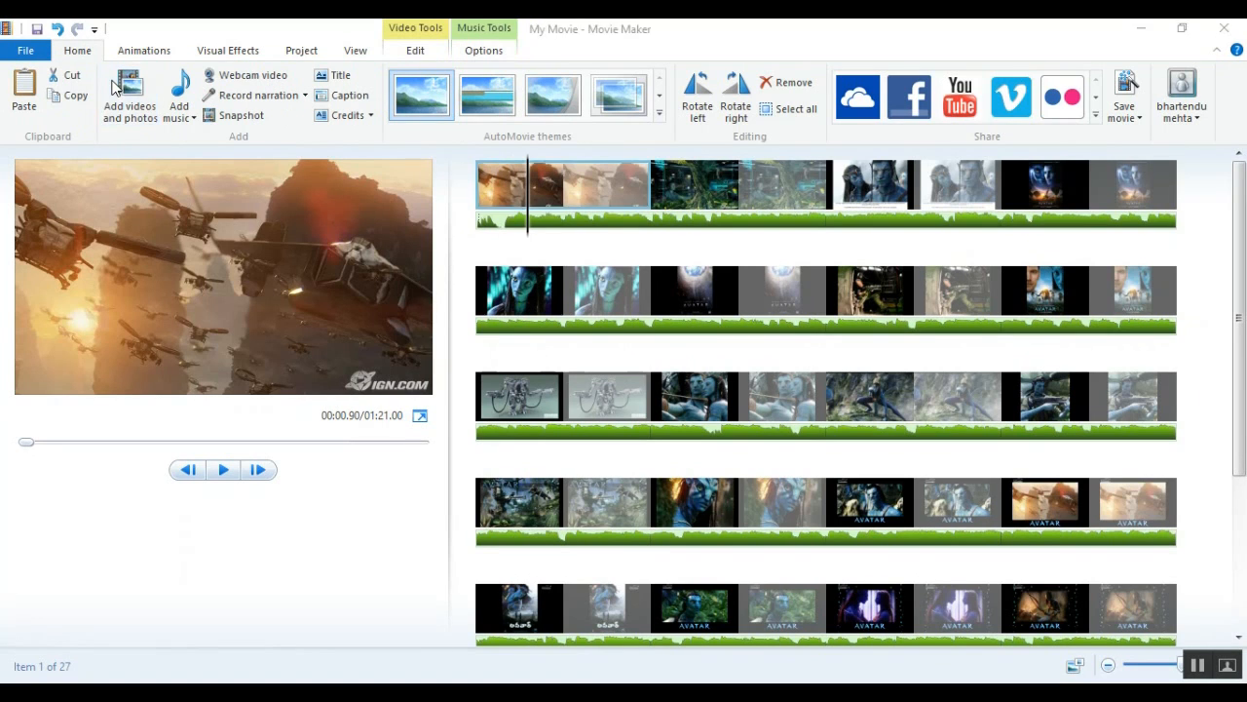
double_click(312, 427)
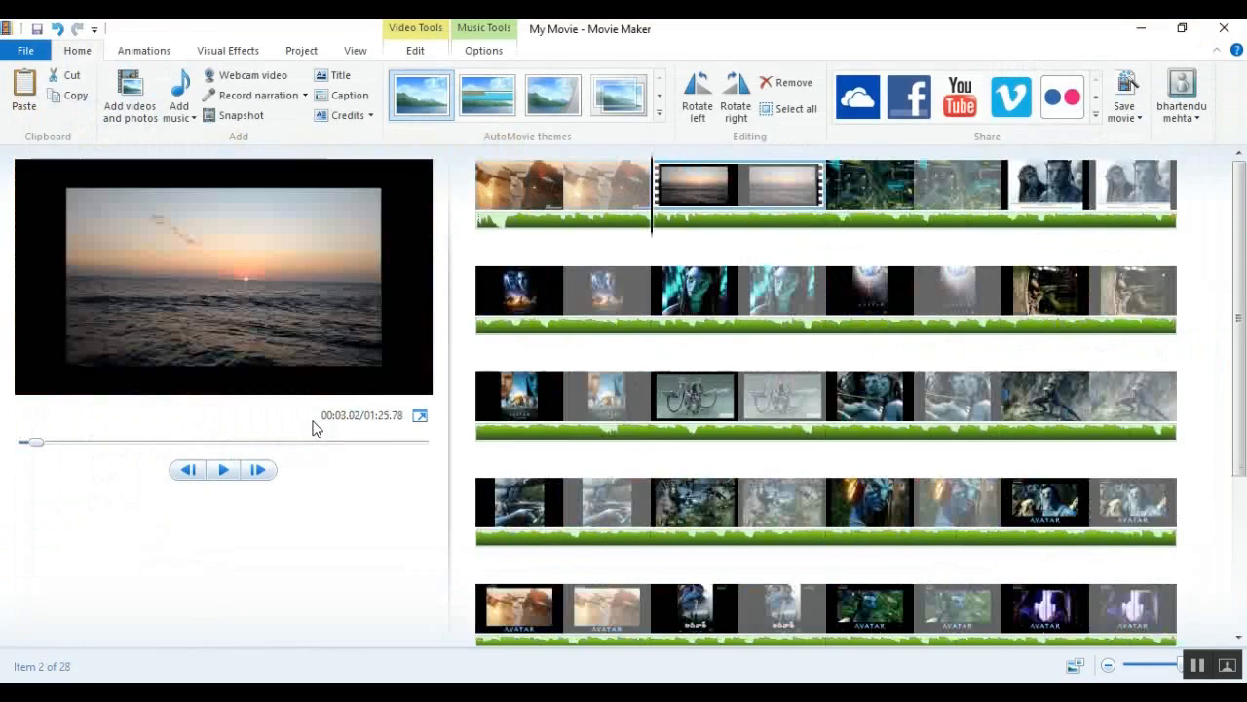
Move the water.mp4 clip to the 14th position on the storyboard, after the Avatar game jungle picture, and preview it.
left_click_drag(728, 180, 807, 373)
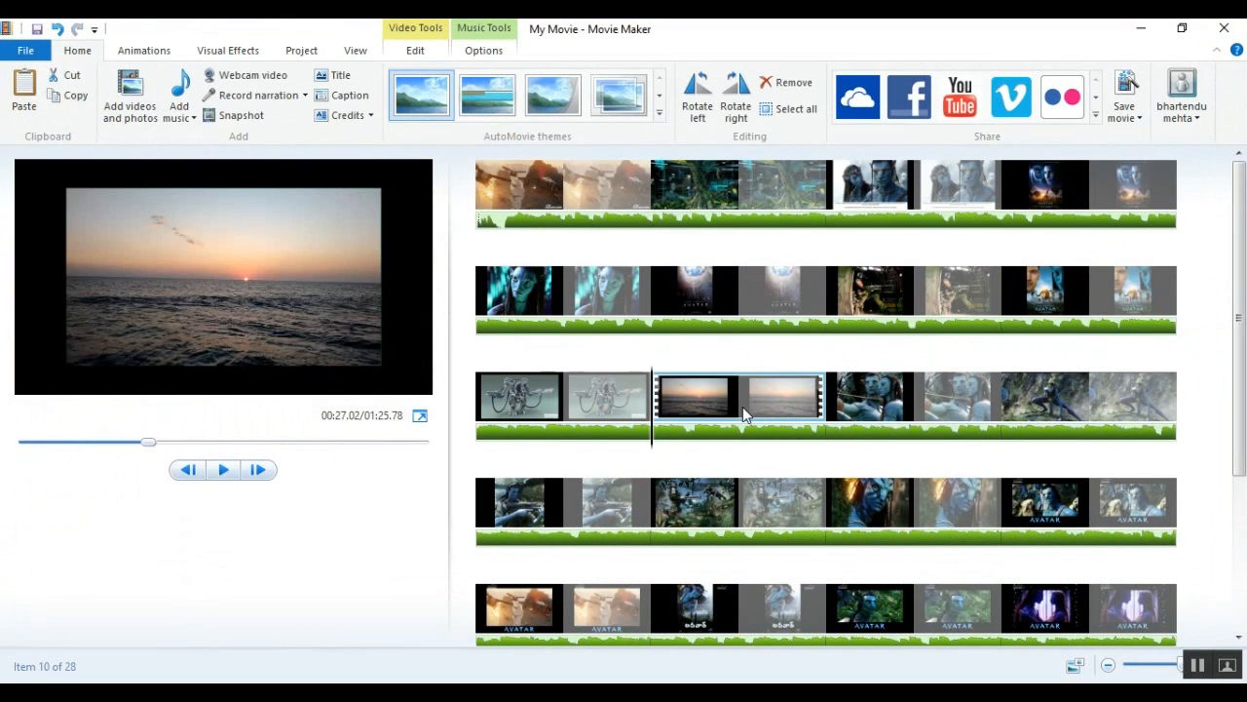
left_click_drag(742, 414, 808, 526)
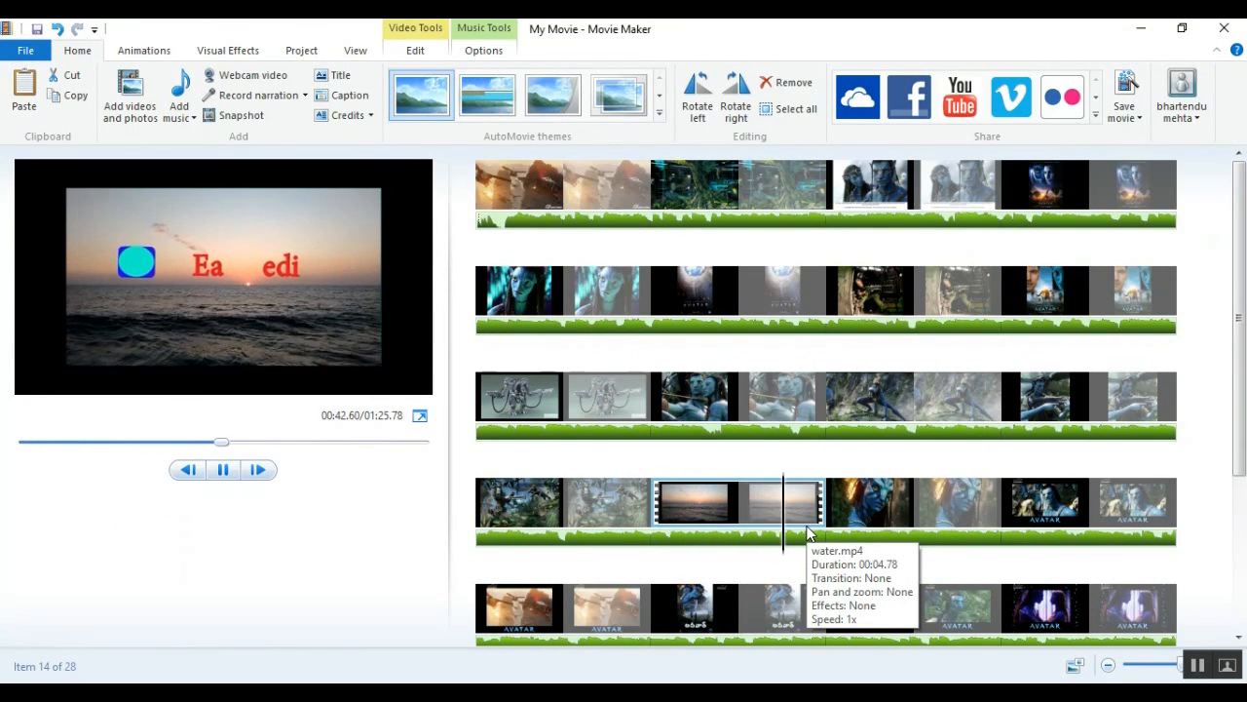
key("space")
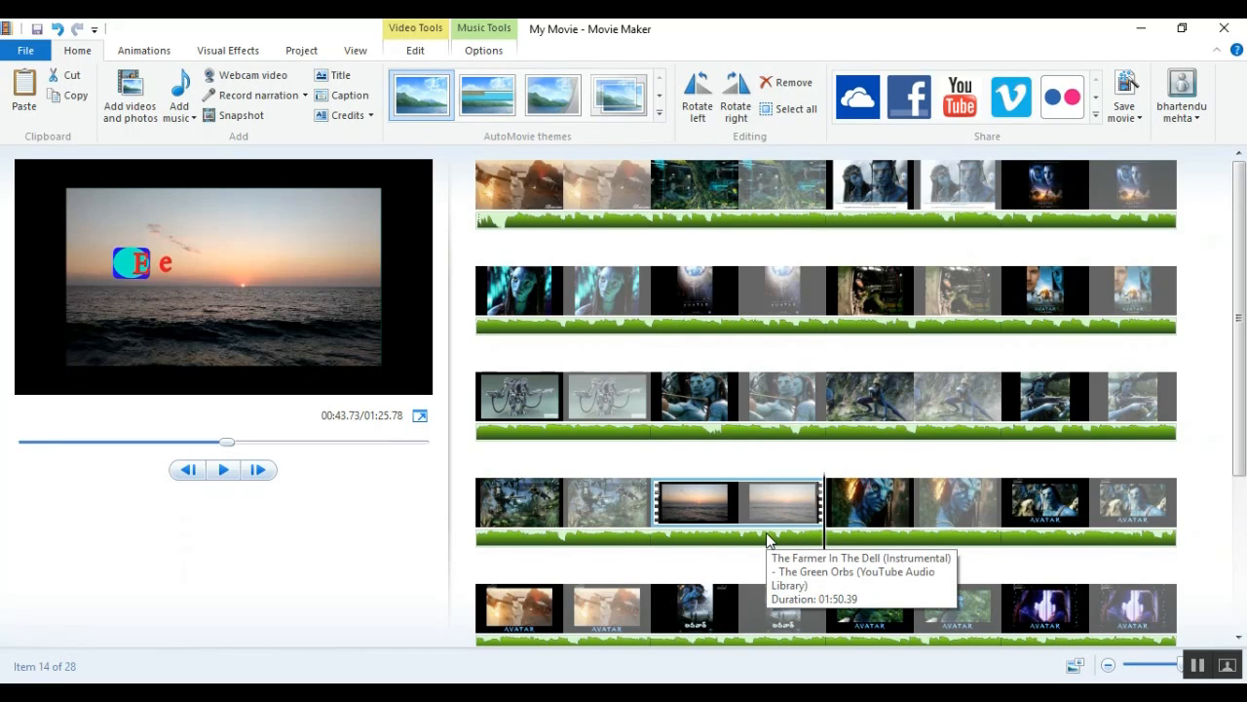
Split the music at the start of the water.mp4 clip, at about 39.06 s, and move the second part to start at about 43.77 s.
left_click(722, 542)
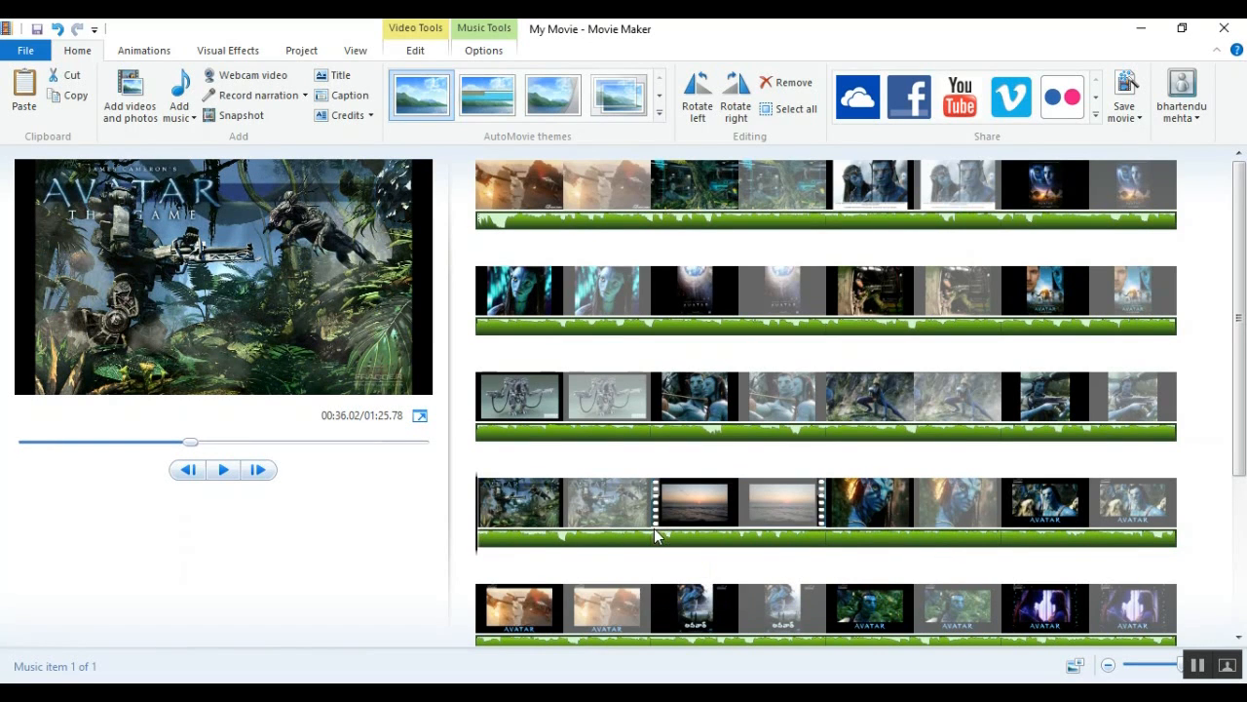
left_click_drag(478, 498, 657, 503)
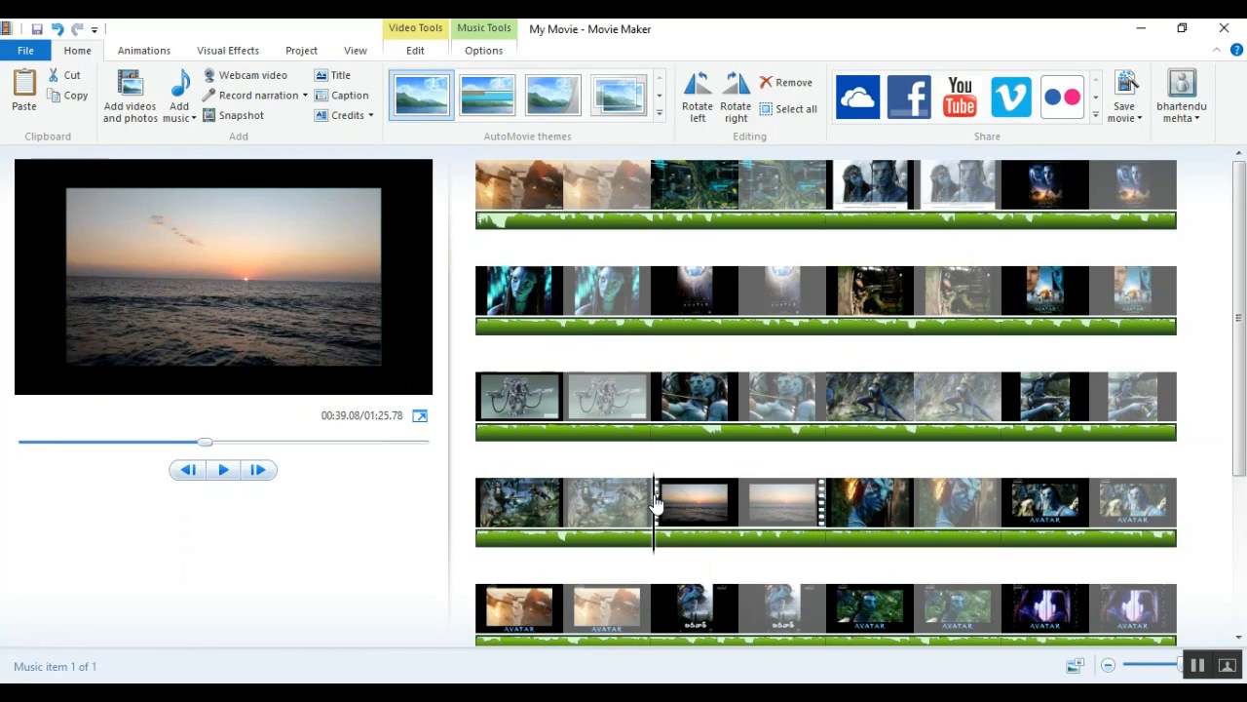
left_click(481, 54)
left_click(205, 92)
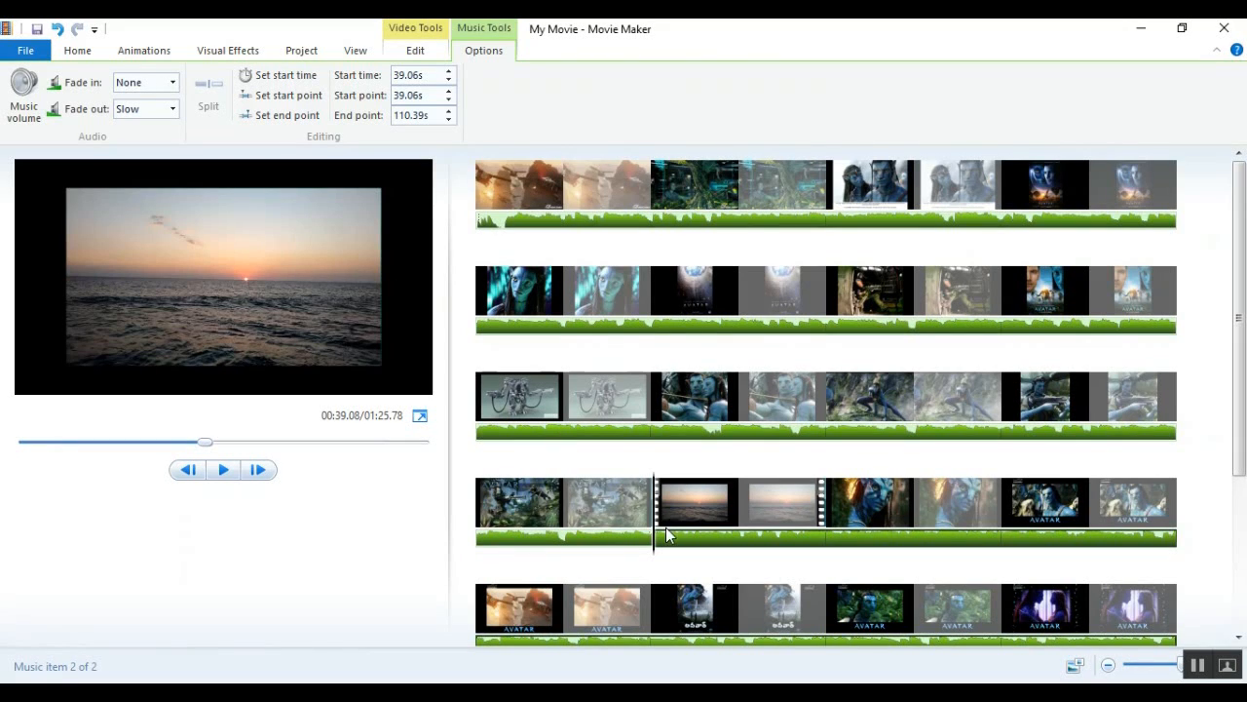
left_click_drag(675, 546, 833, 549)
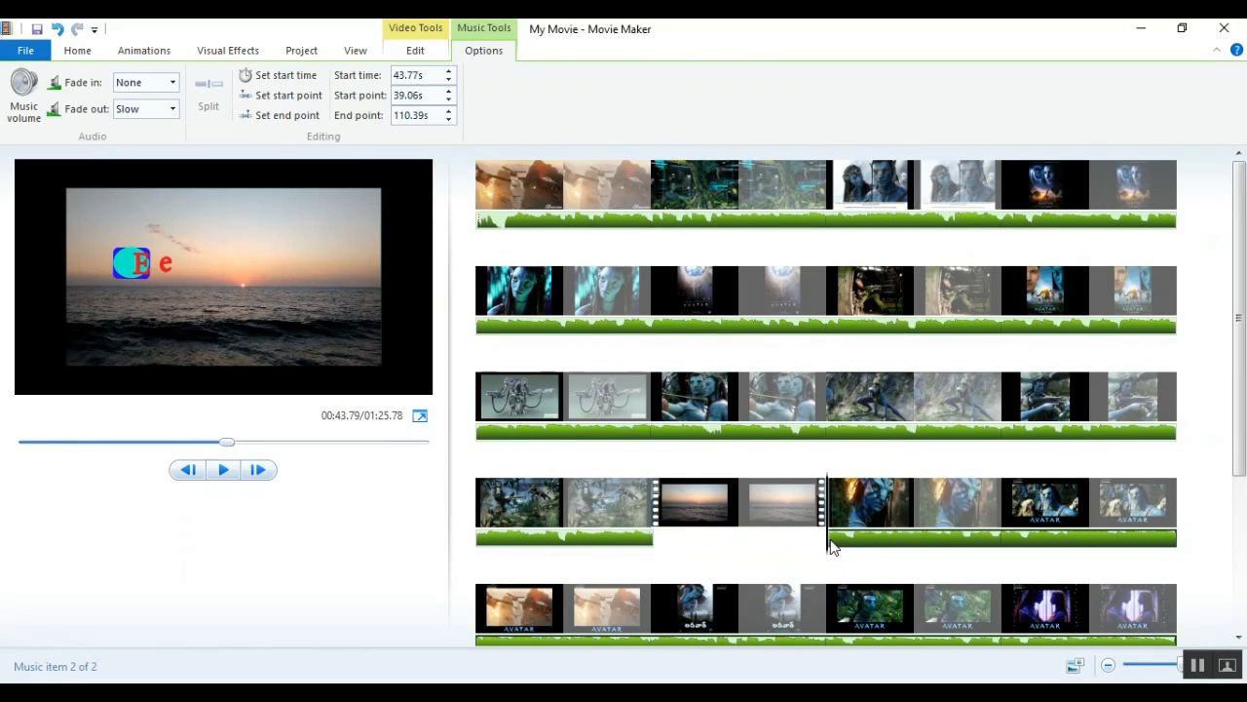
Play the movie from the Avatar game jungle picture and across the end of the water.mp4 clip to check the gap in the music.
left_click(563, 507)
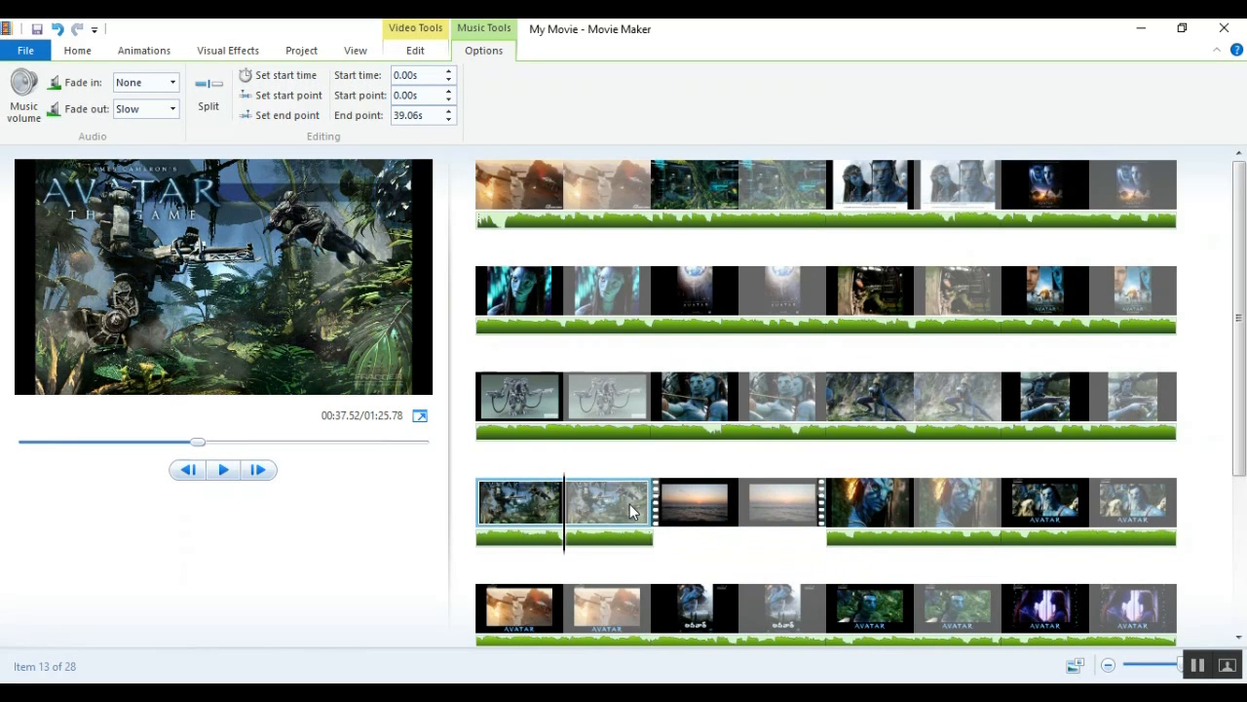
key("space")
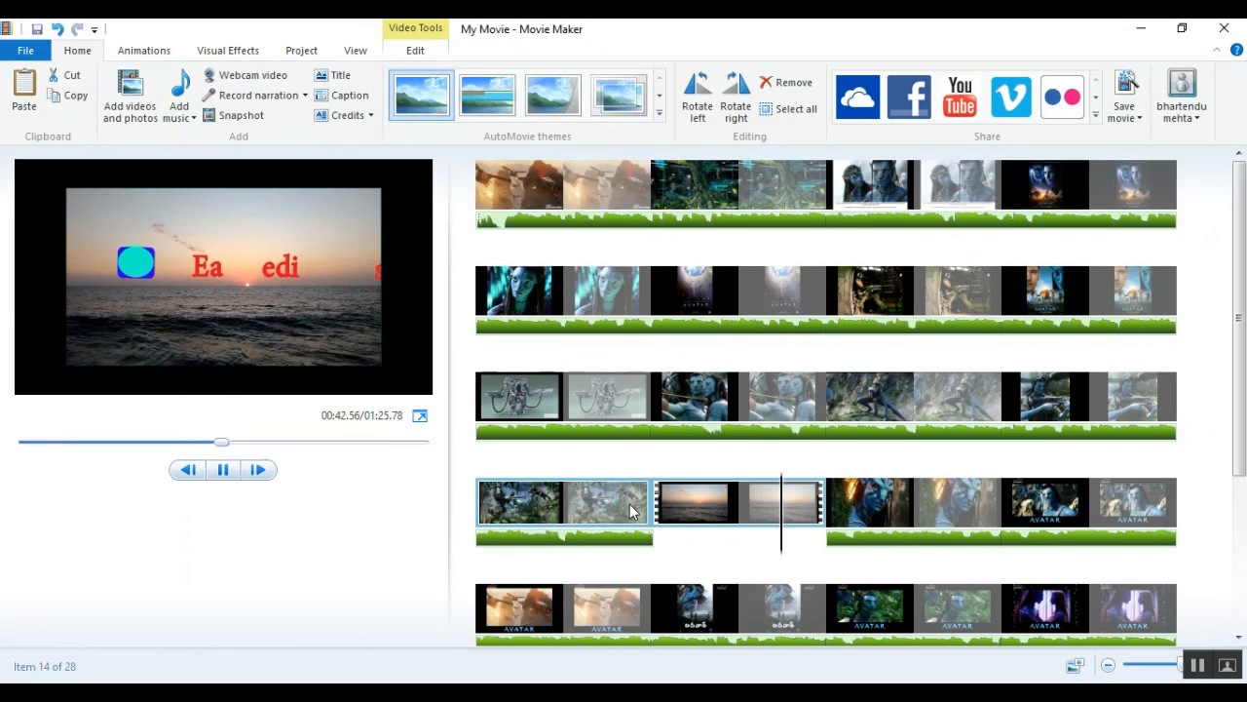
key("space")
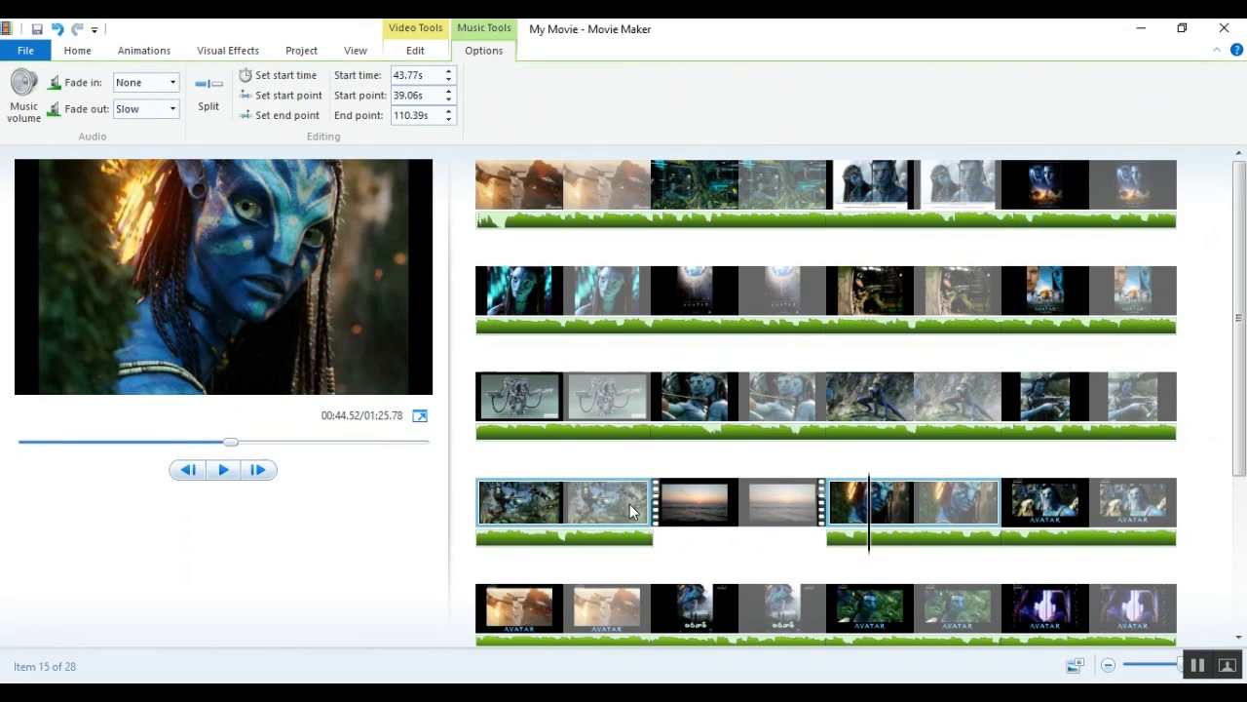
left_click(573, 539)
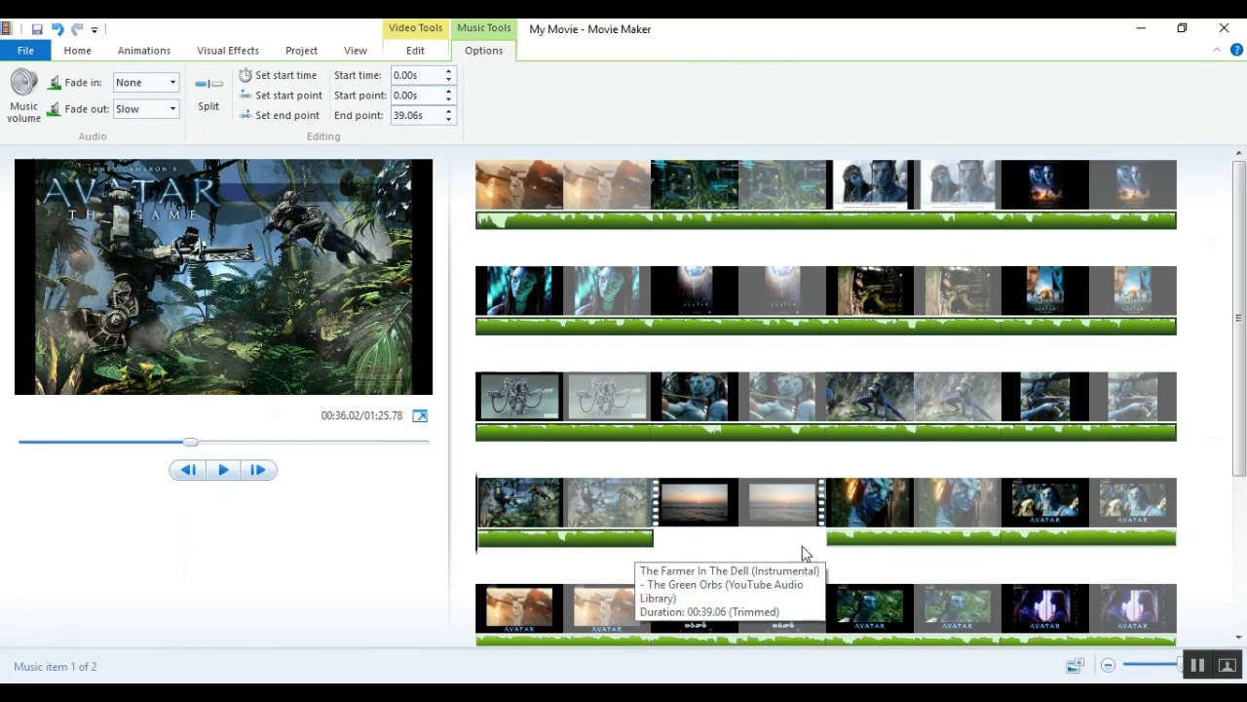
left_click(822, 525)
key("space")
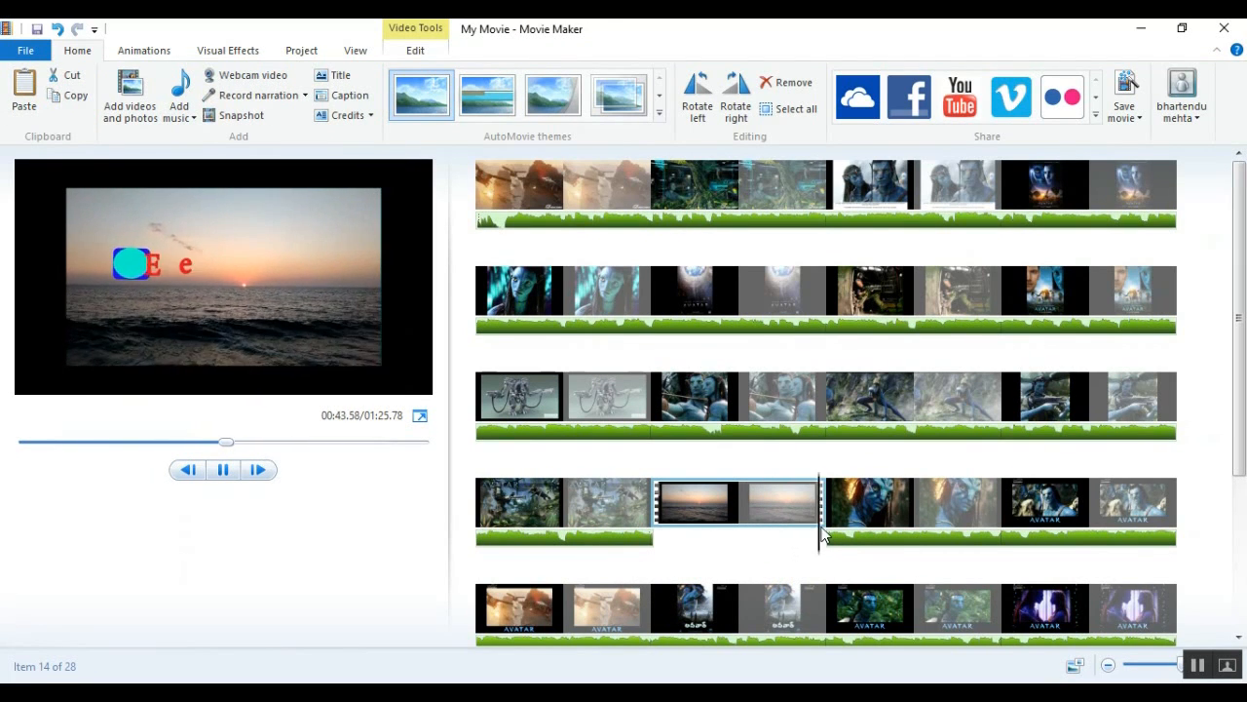
Set the fade in of the second music part, after the water.mp4 clip, to Slow and preview it.
left_click(830, 536)
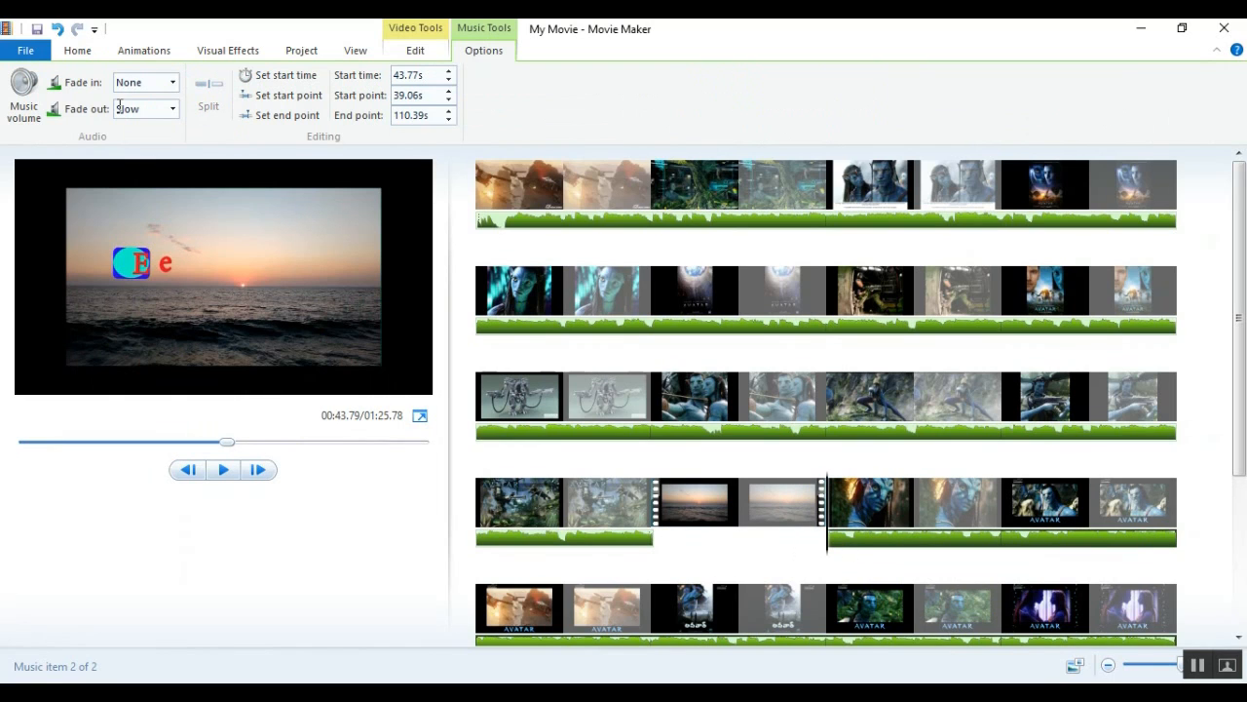
left_click(147, 82)
left_click(172, 84)
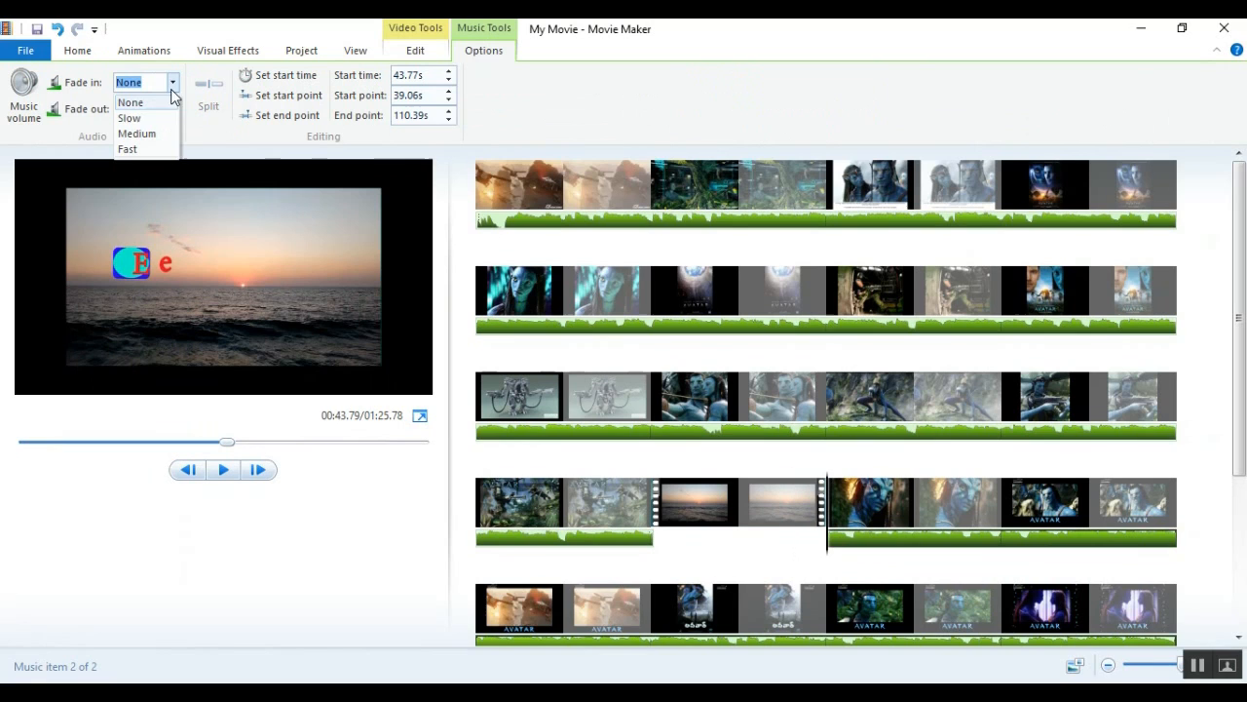
left_click(158, 120)
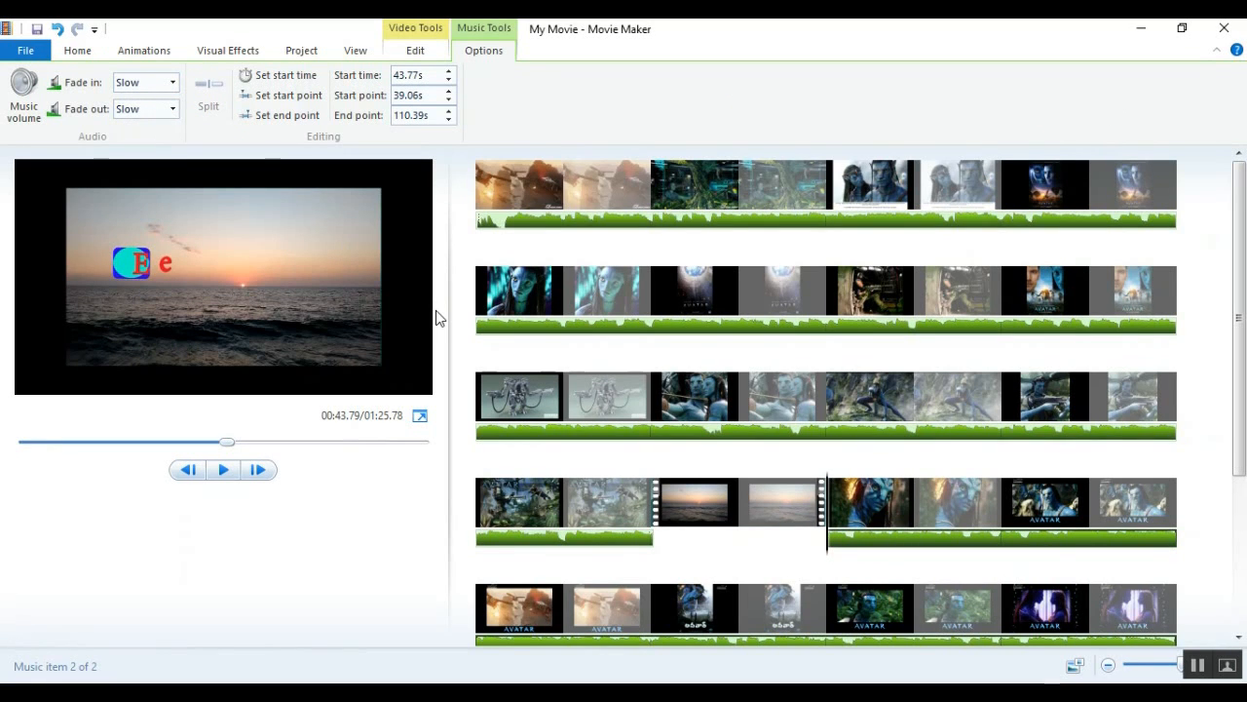
key("space")
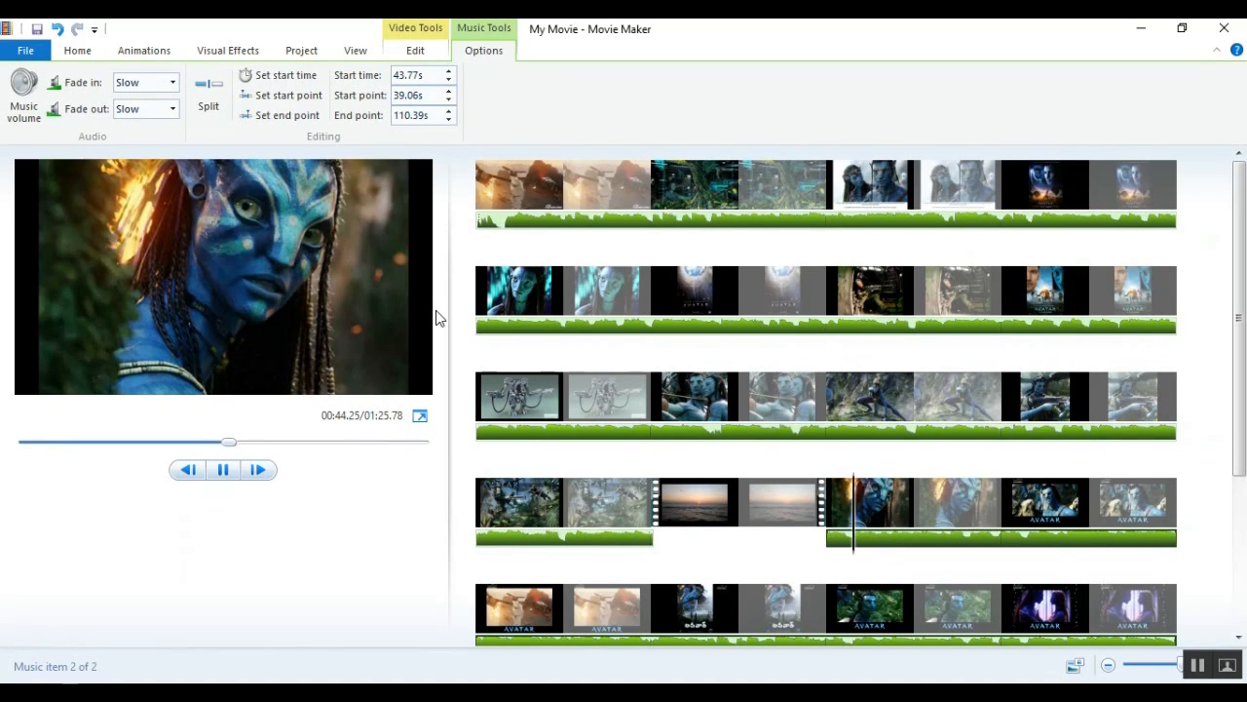
key("space")
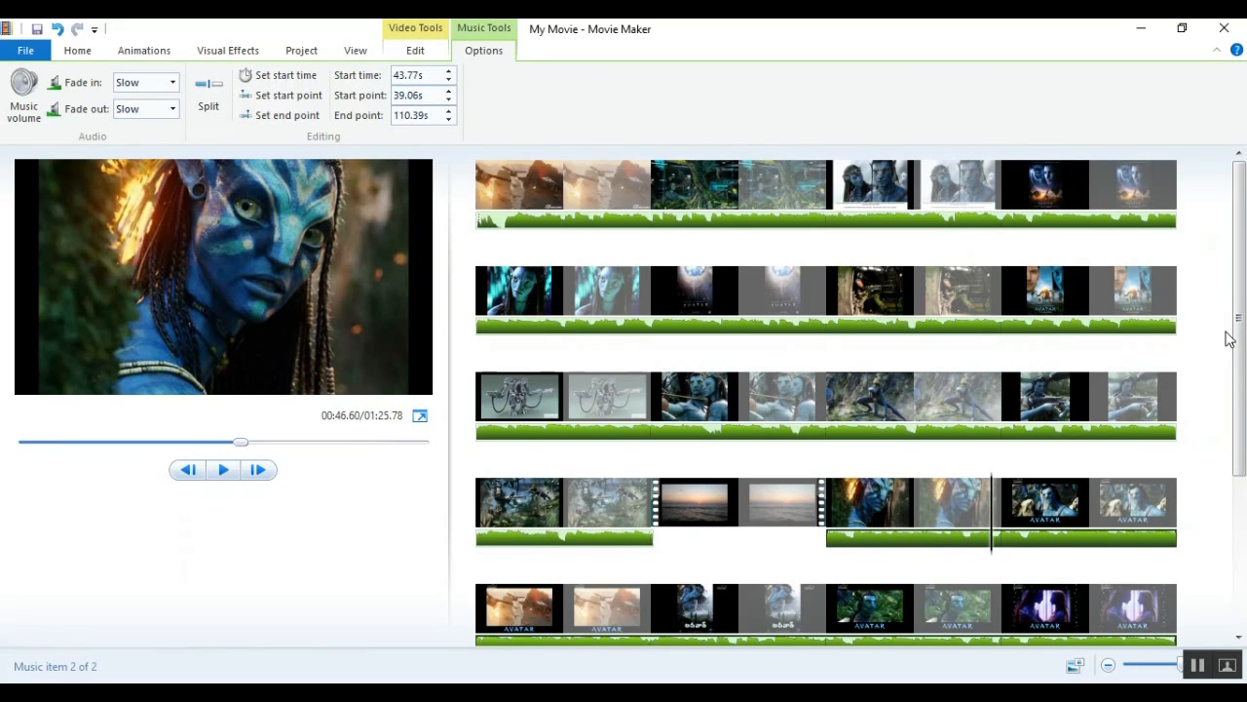
Play the movie from the first picture into the second to check how one picture changes to the next.
left_click(491, 182)
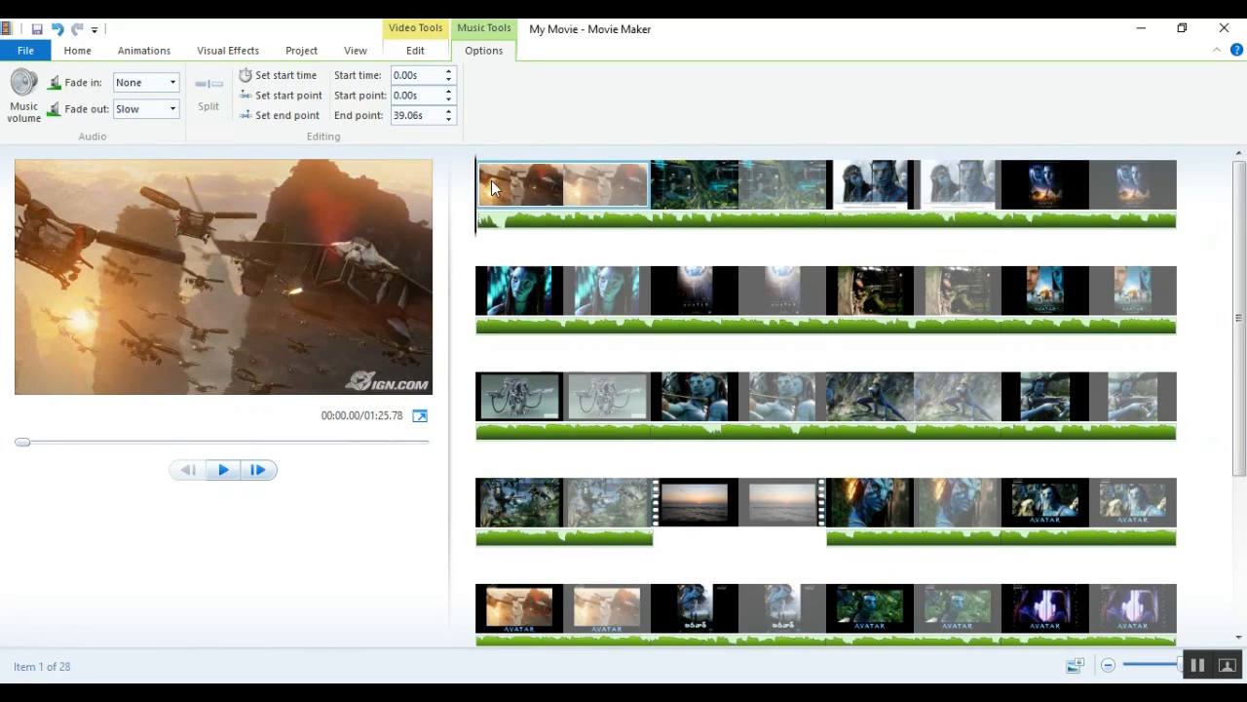
key("space")
key("space")
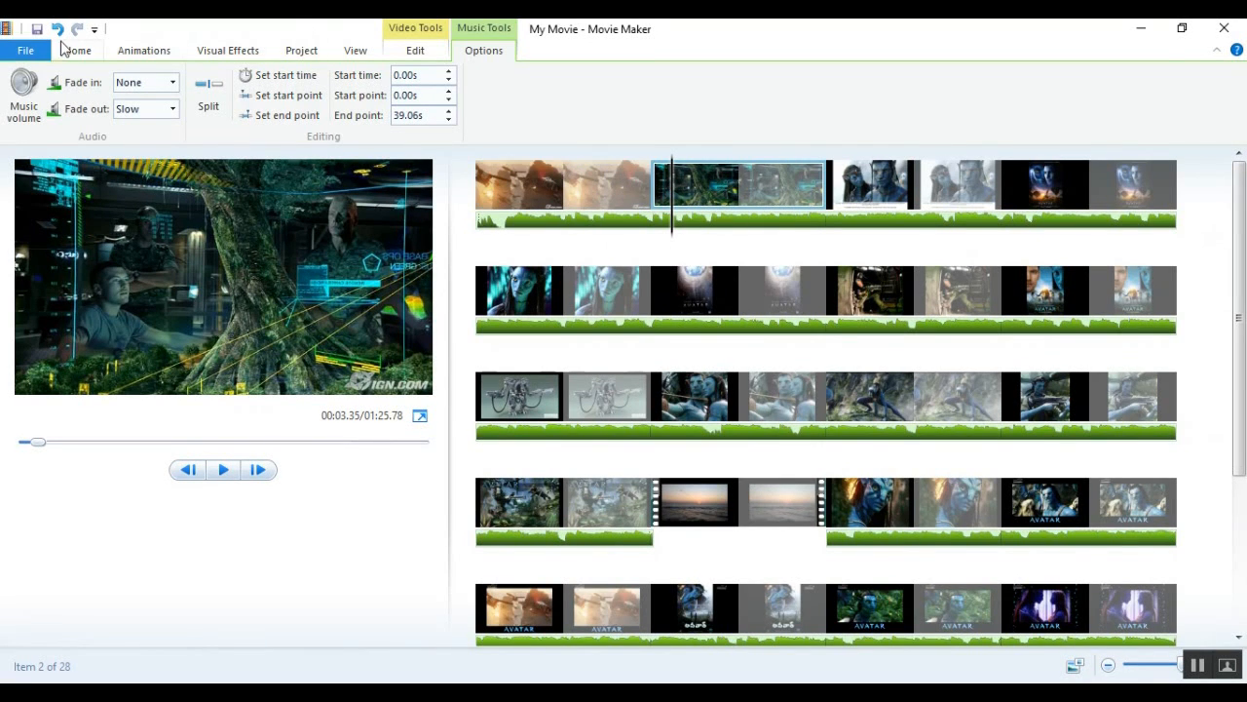
Try several diagonal transitions on the second picture and choose the one with a single diagonal split.
left_click(144, 50)
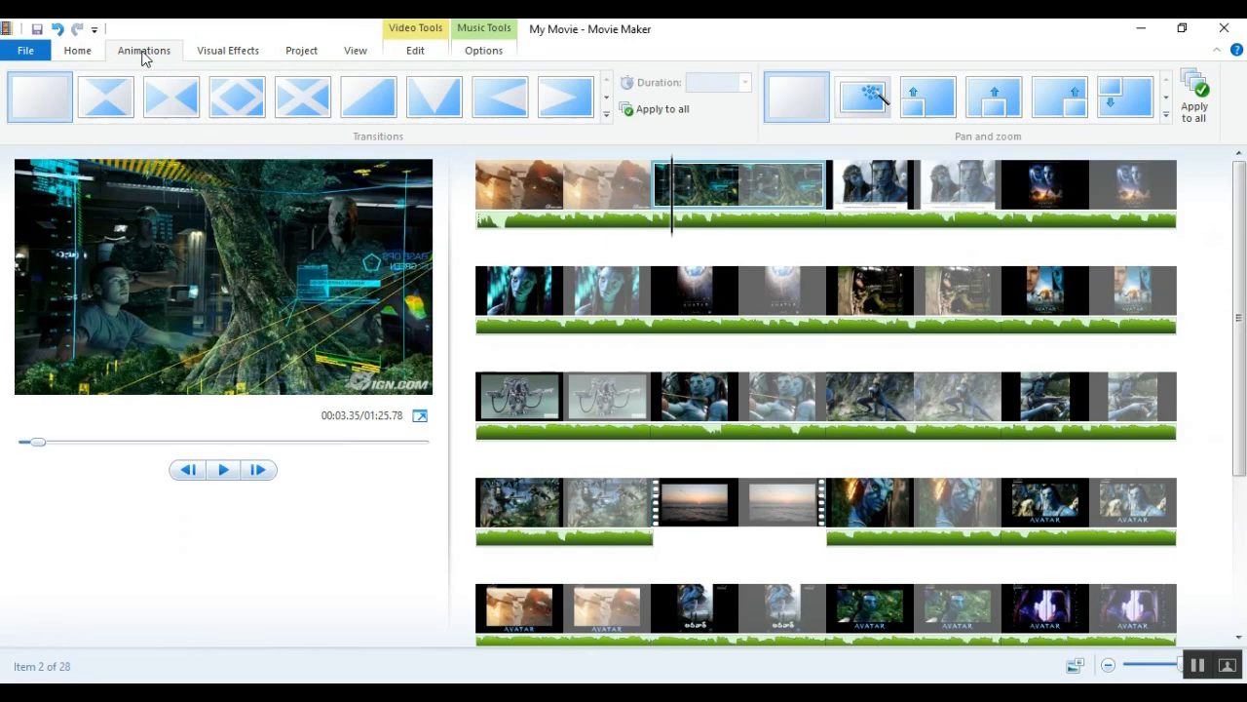
left_click(163, 99)
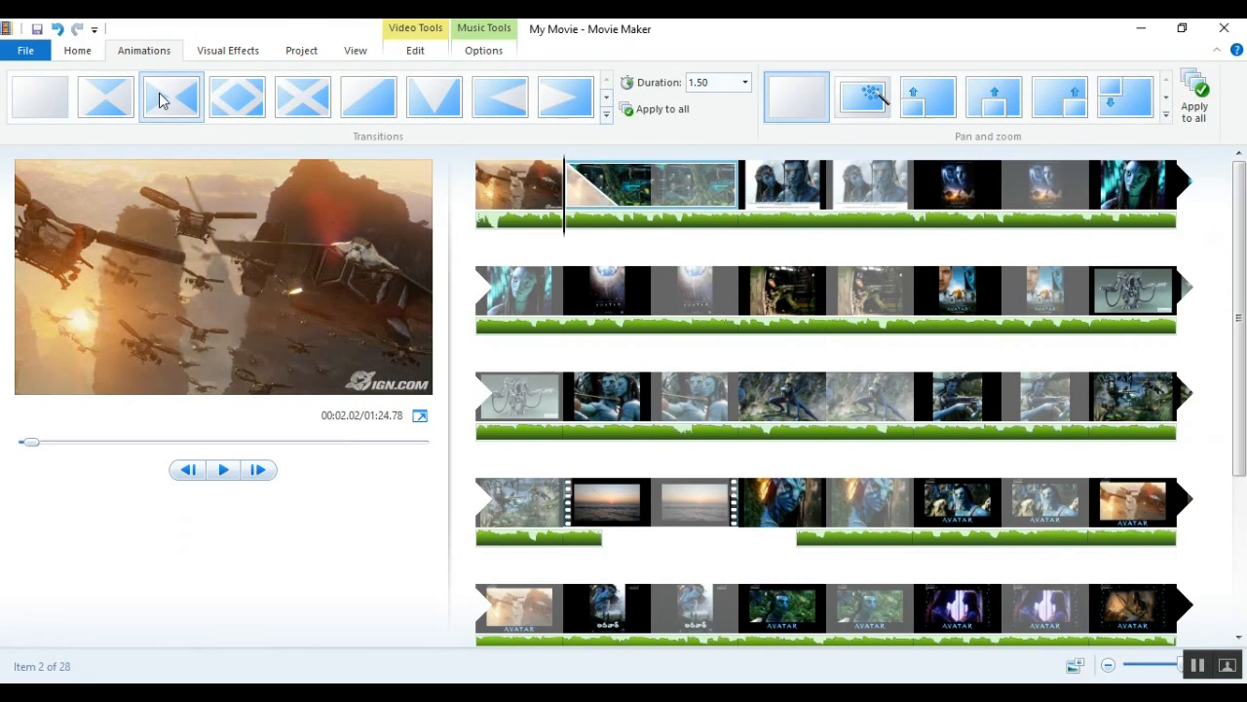
left_click(277, 102)
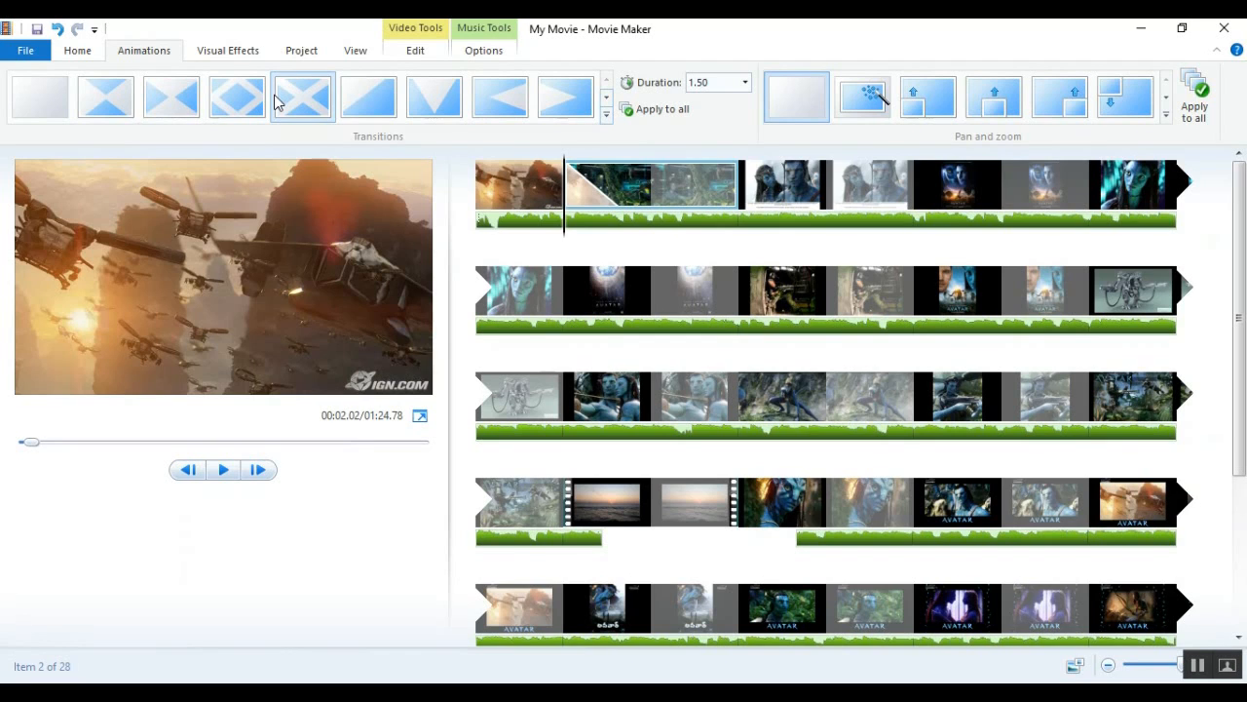
left_click(353, 100)
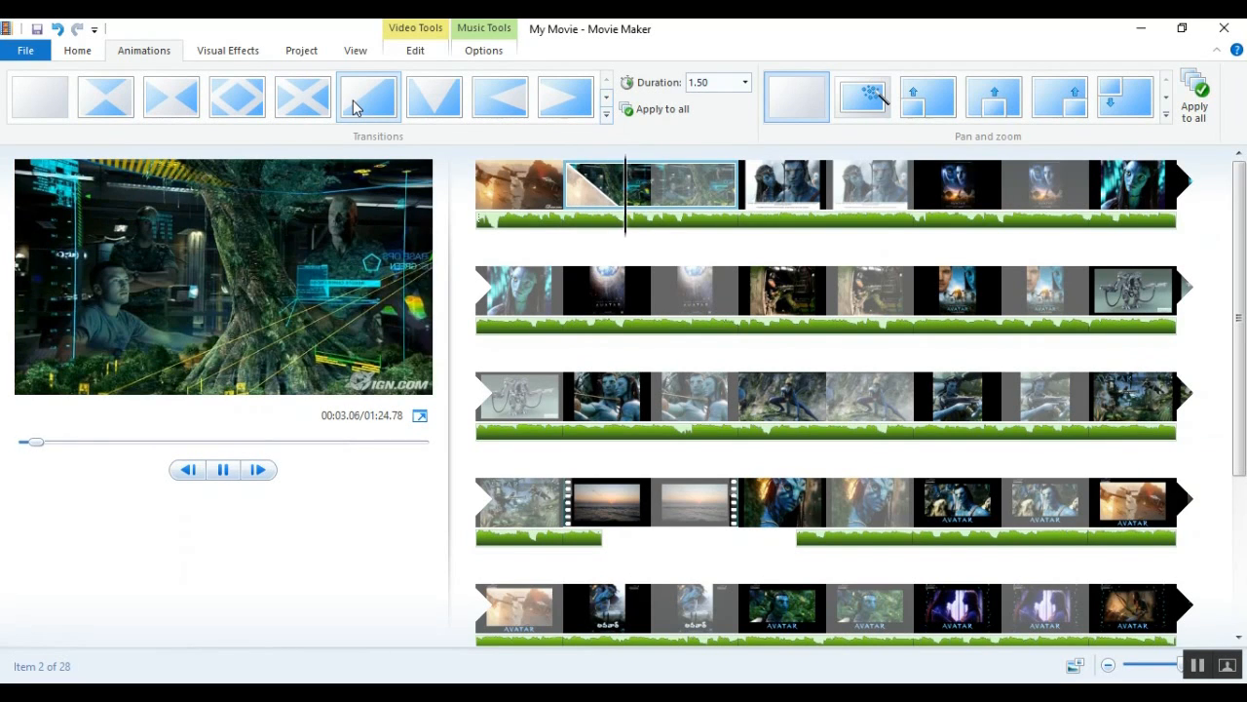
Apply the second picture's diagonal transition to all items of the movie and preview it into the third picture.
left_click(688, 113)
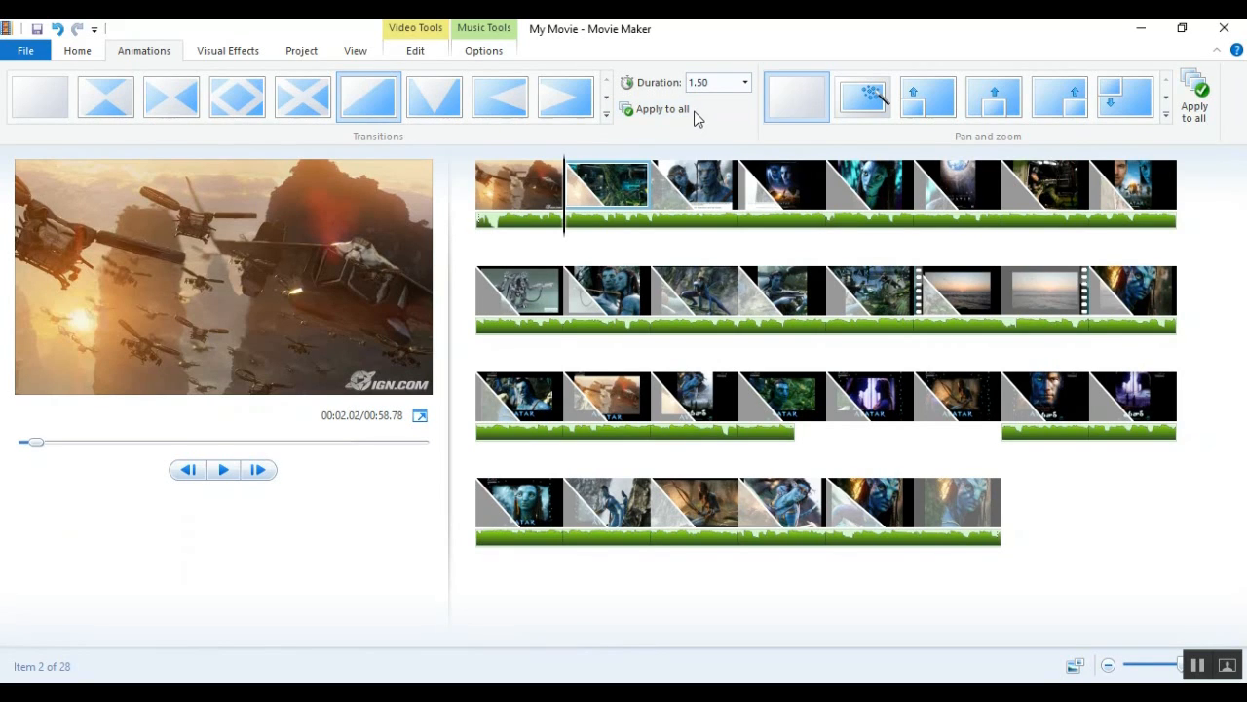
key("space")
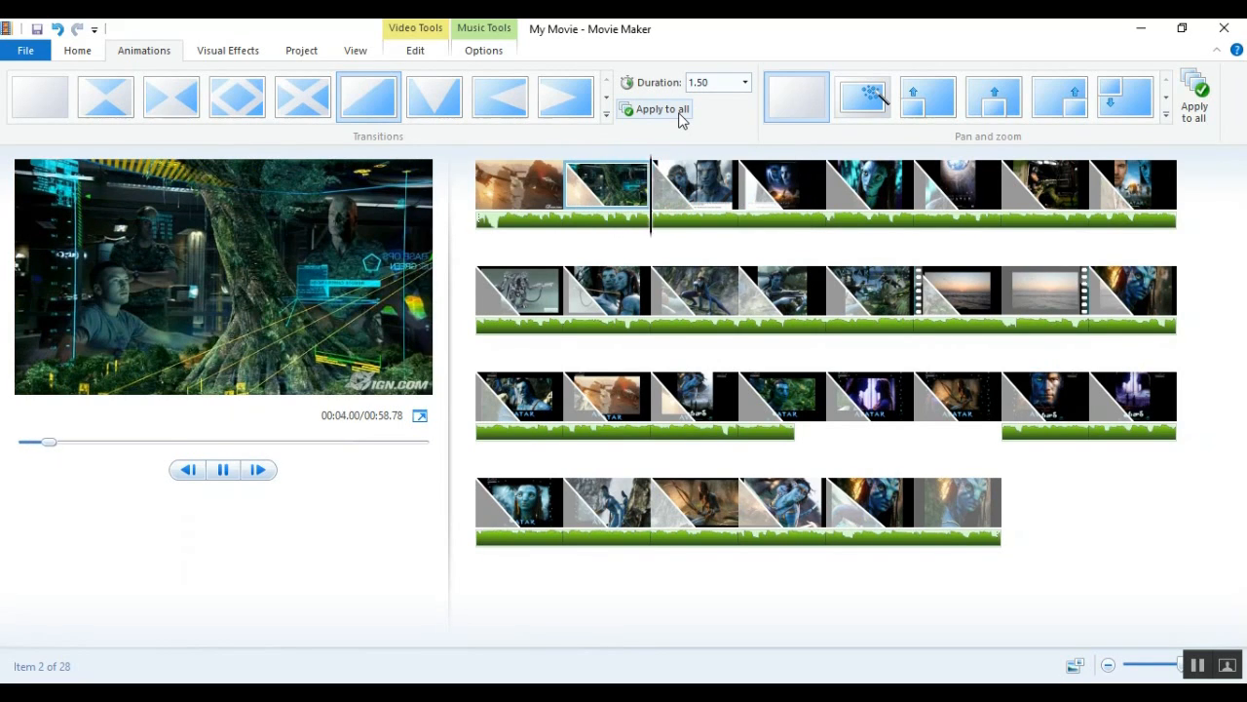
key("space")
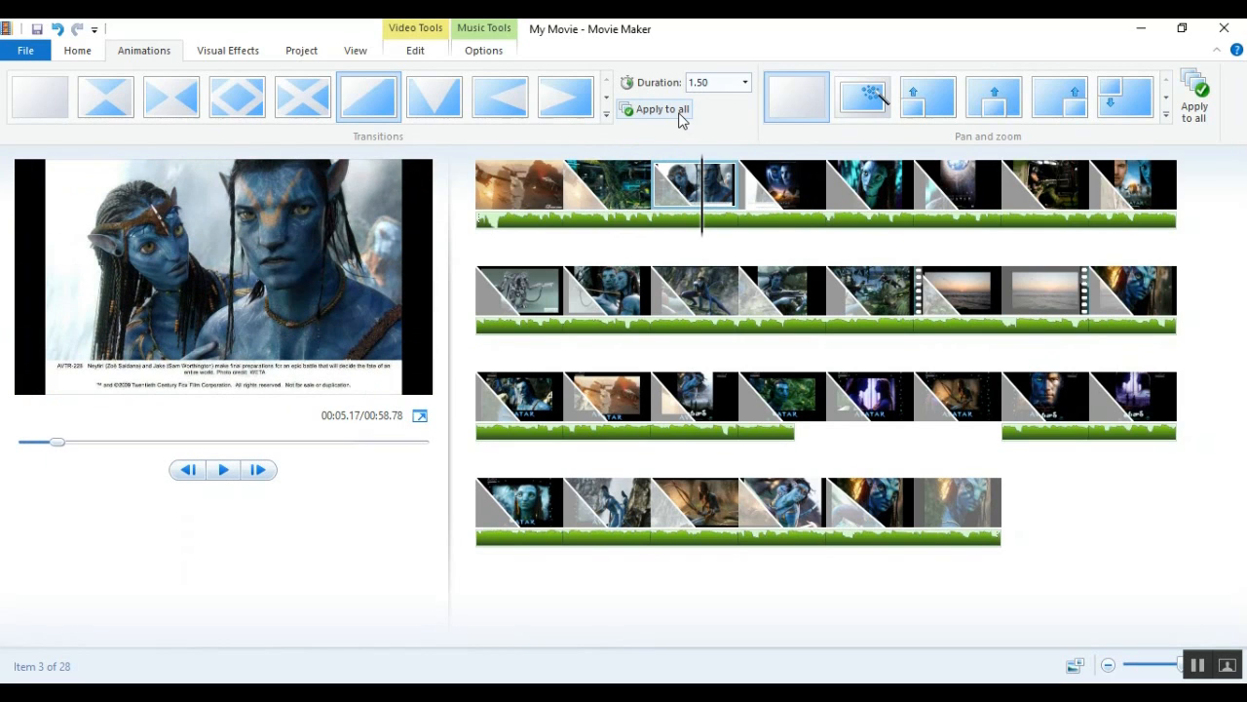
Browse the available transitions and choose a different one for the fourth picture, the Avatar poster with two faces.
left_click(599, 190)
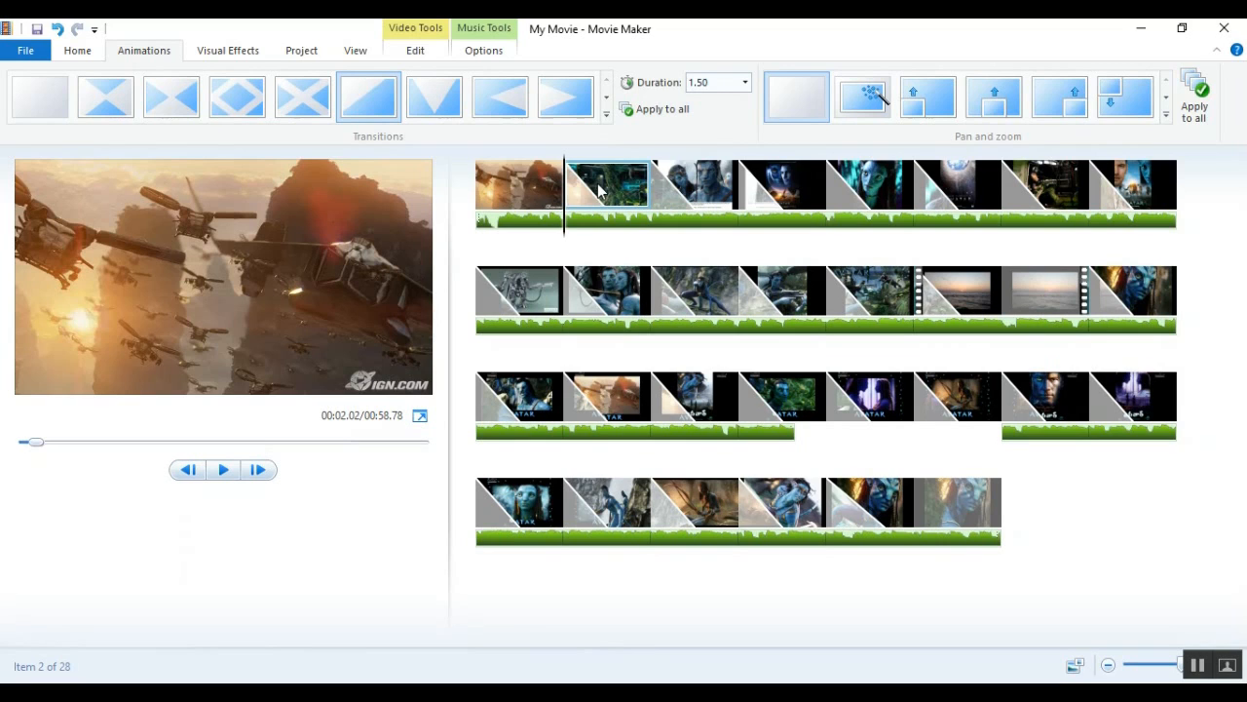
left_click(653, 193)
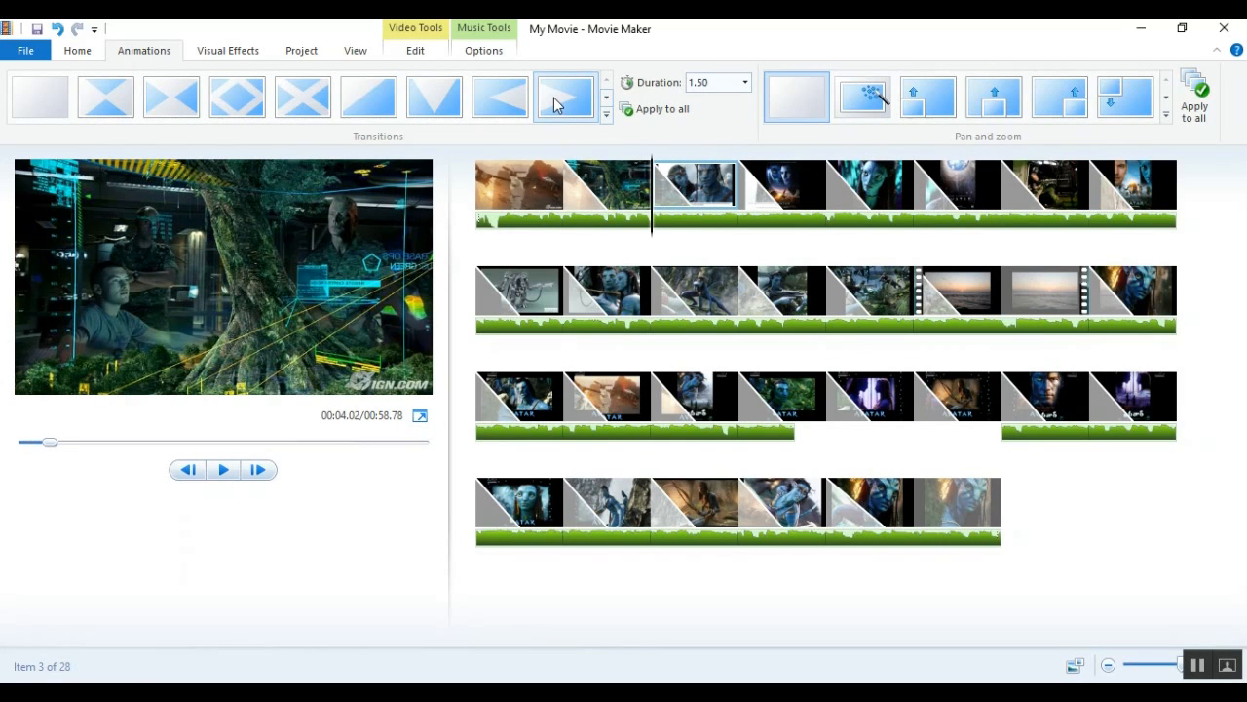
left_click(807, 190)
left_click(607, 114)
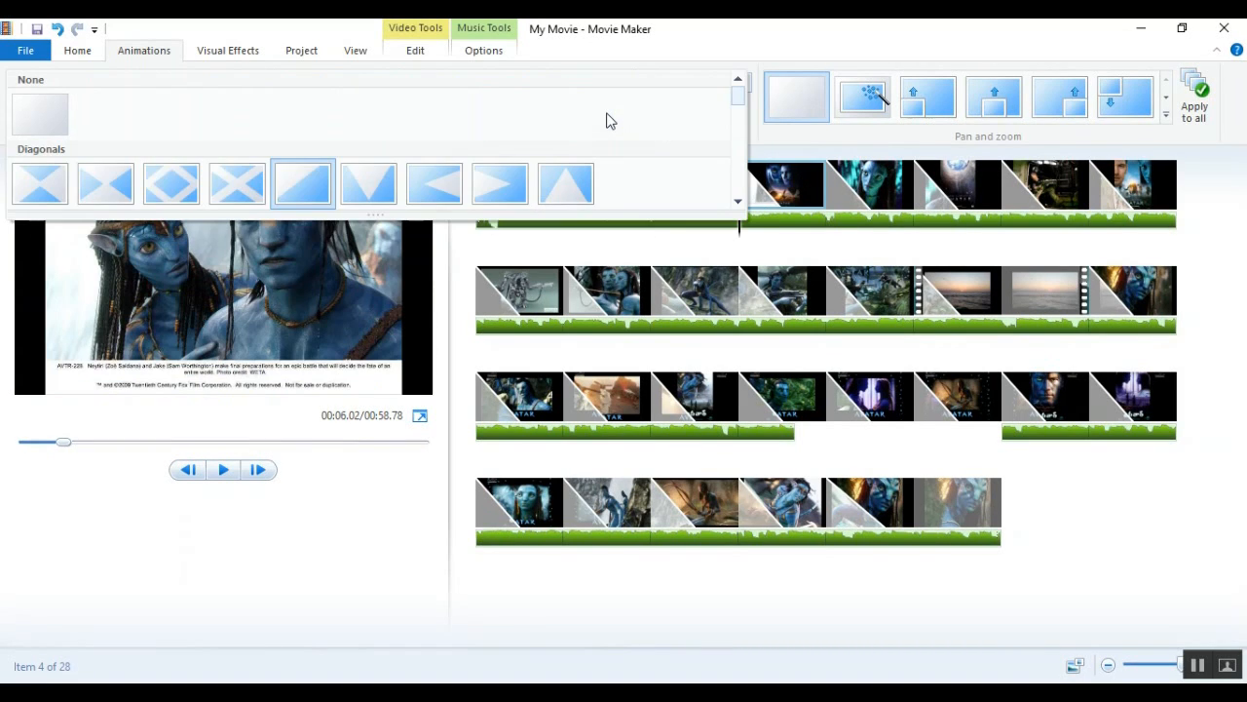
scroll(439, 181, "down", 5)
scroll(440, 181, "up", 5)
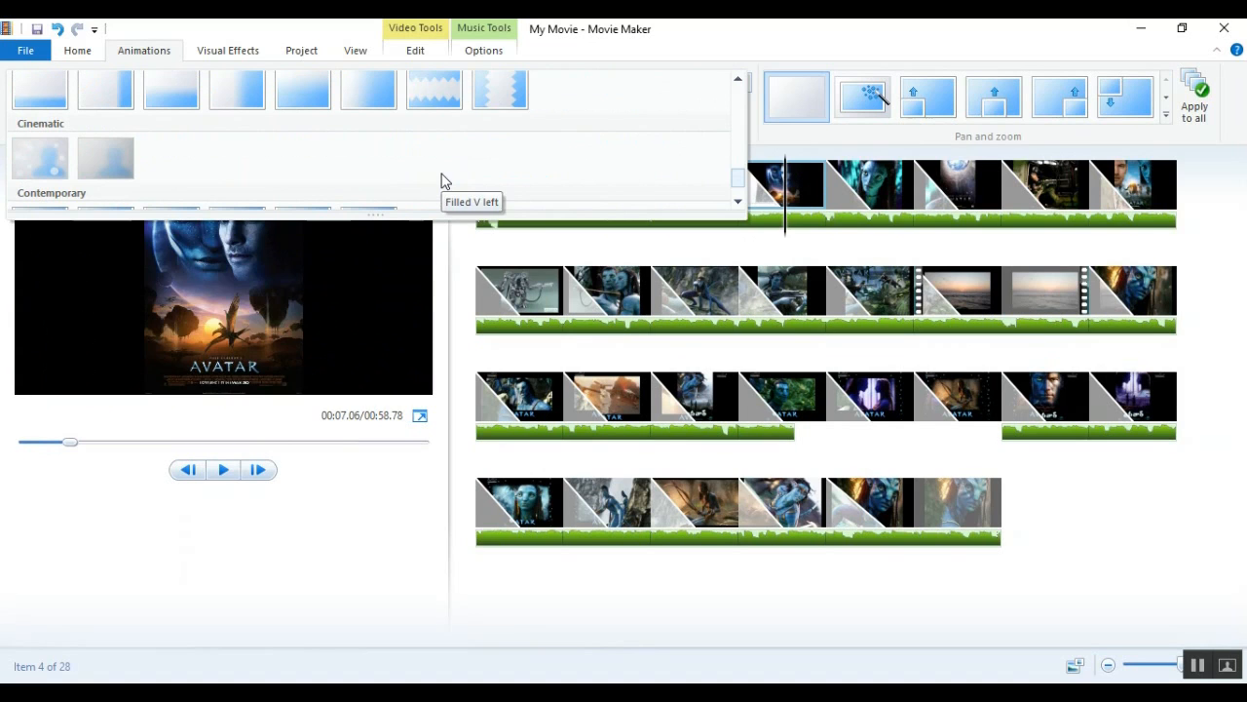
left_click(434, 98)
Choose a different transition for the fifth picture, the Na'vi portrait on a teal background.
left_click(893, 189)
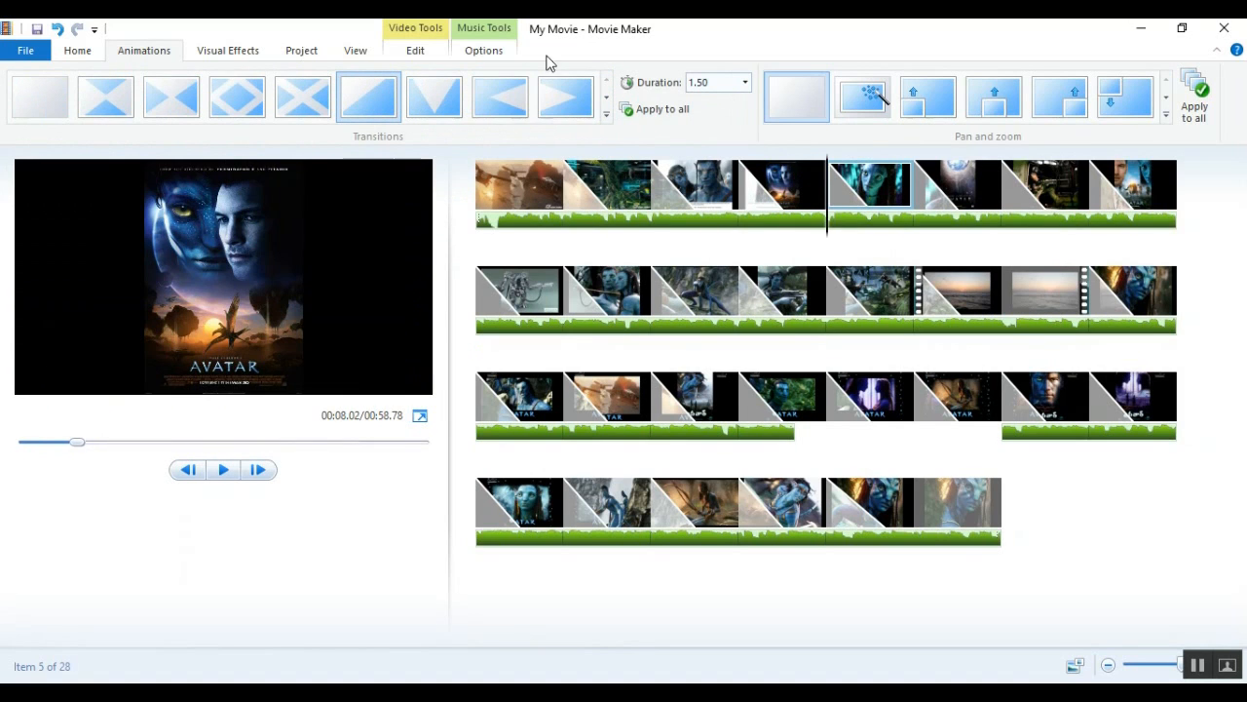
left_click(606, 114)
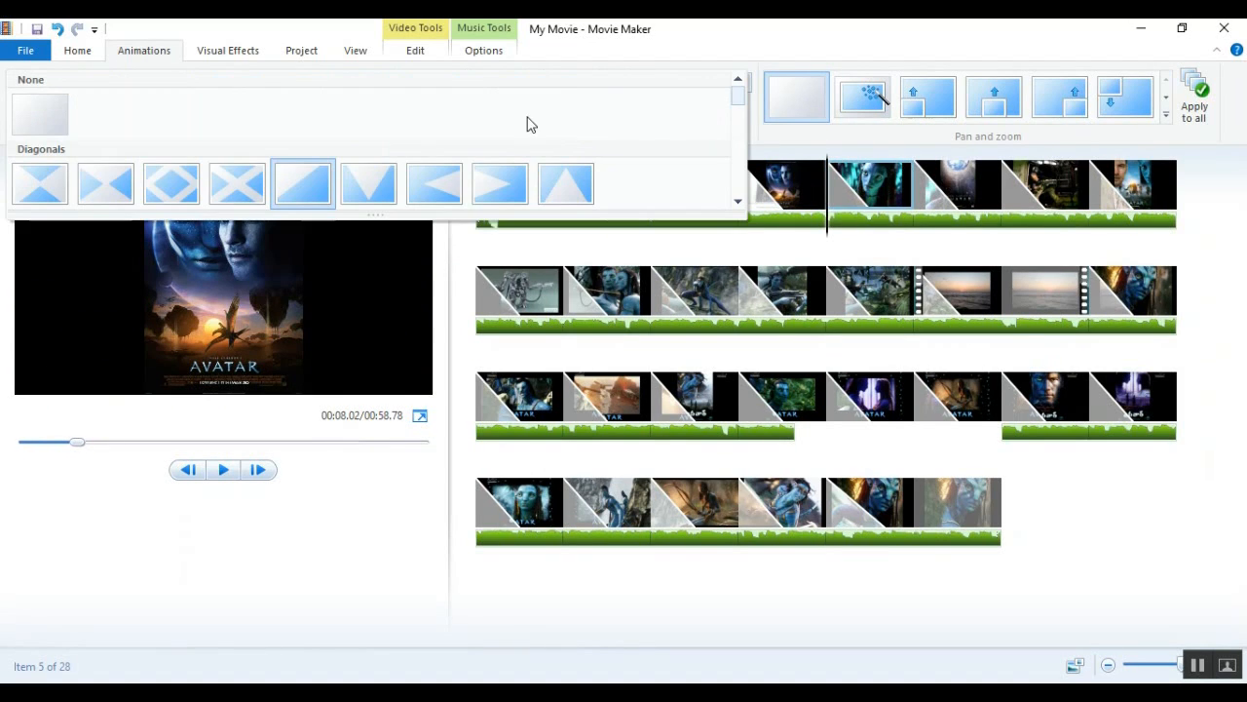
scroll(507, 113, "down", 8)
scroll(310, 112, "up", 1)
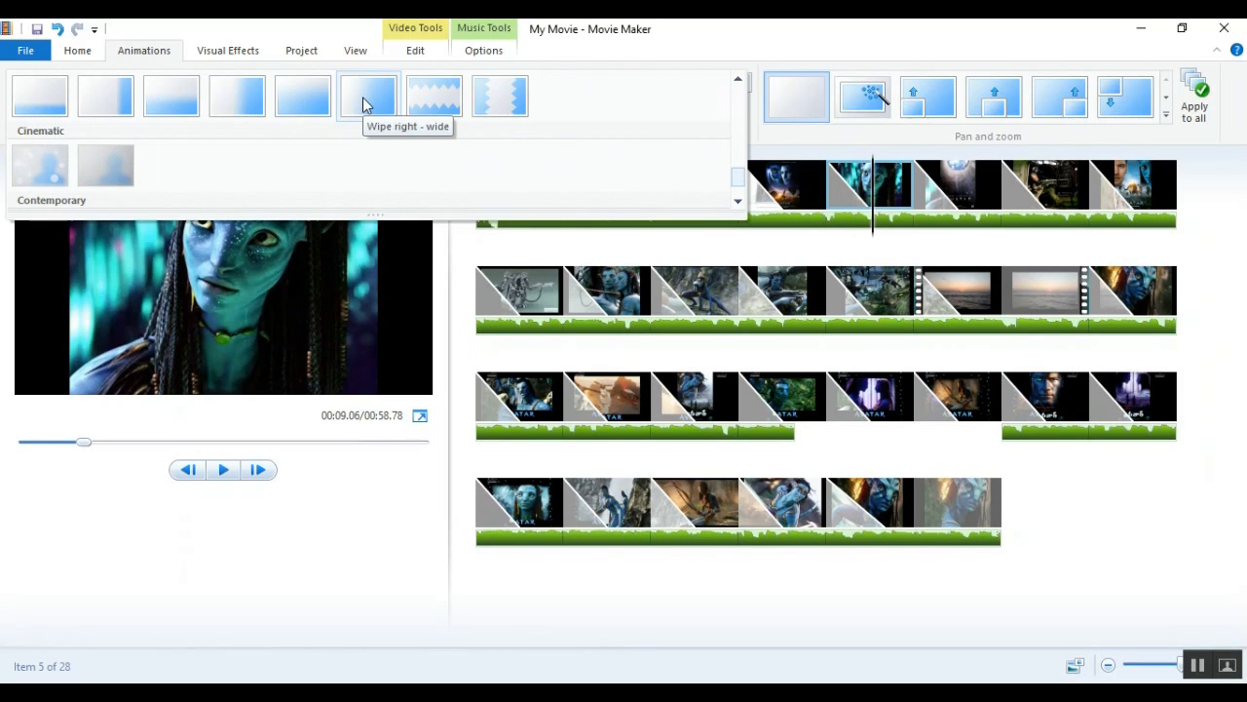
left_click(200, 106)
Replace the transition of the sixth picture, the Avatar poster with the planet, with a page curl.
left_click(955, 204)
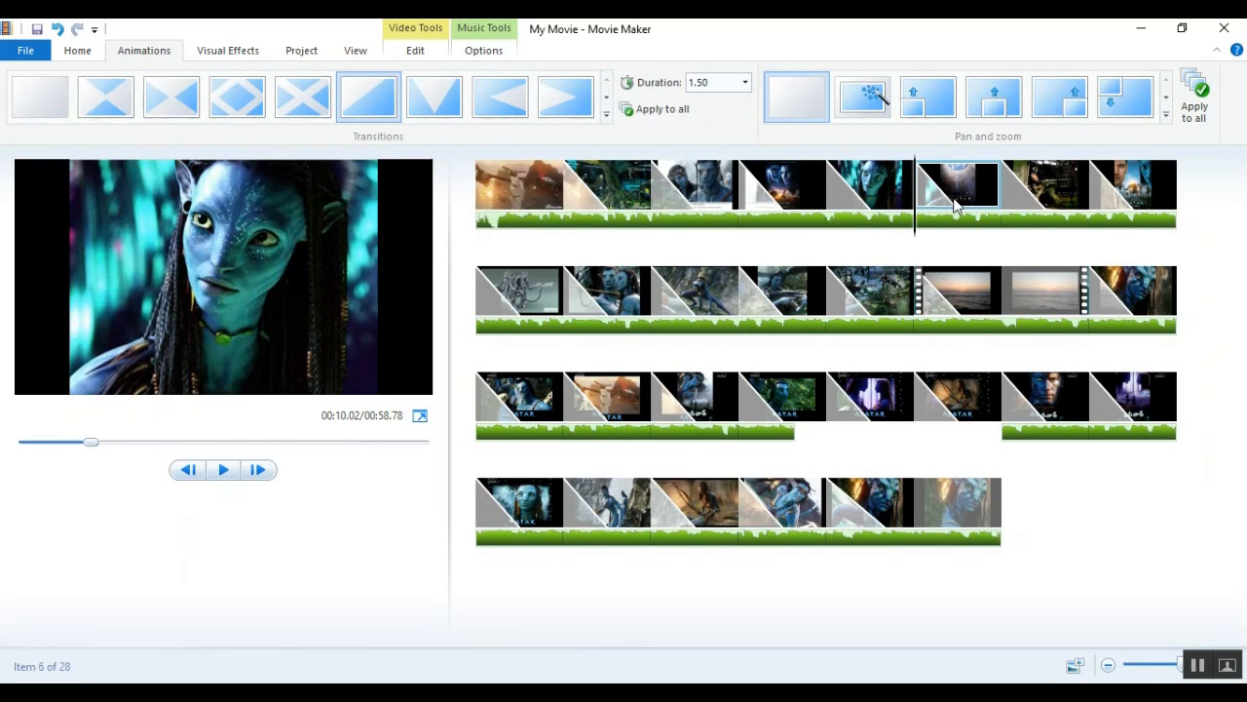
left_click(605, 114)
scroll(306, 189, "down", 5)
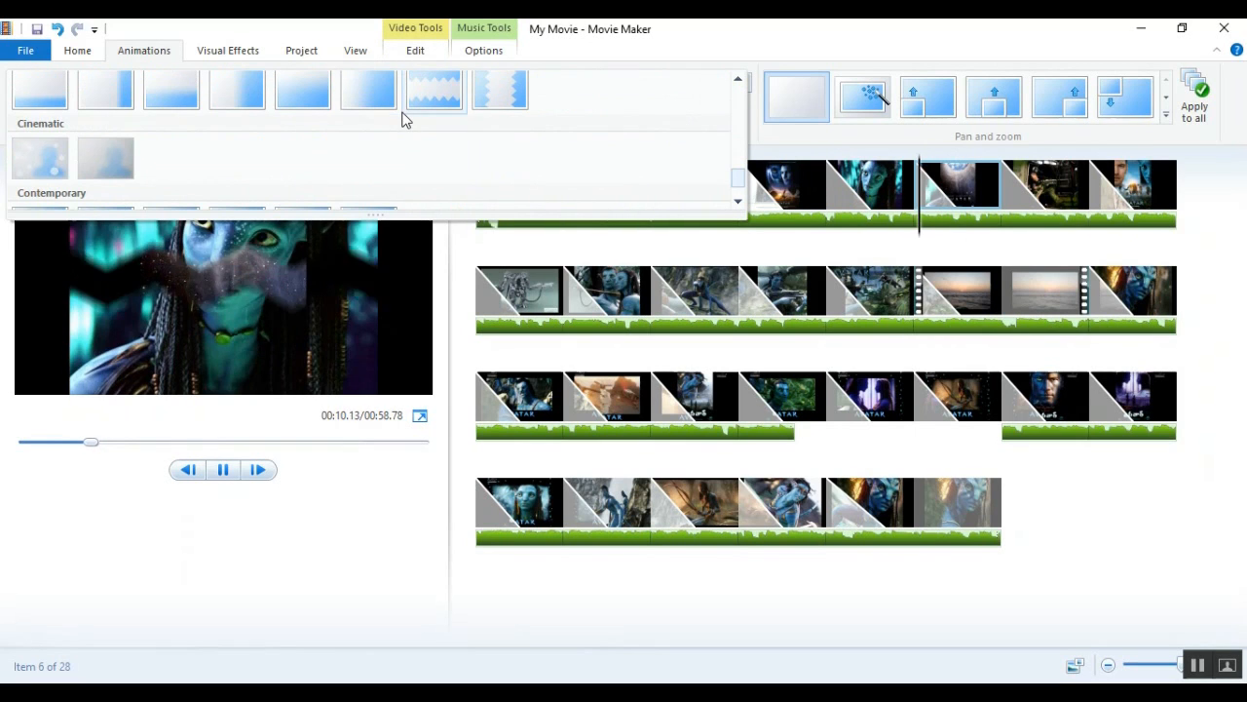
scroll(404, 117, "down", 4)
left_click(432, 122)
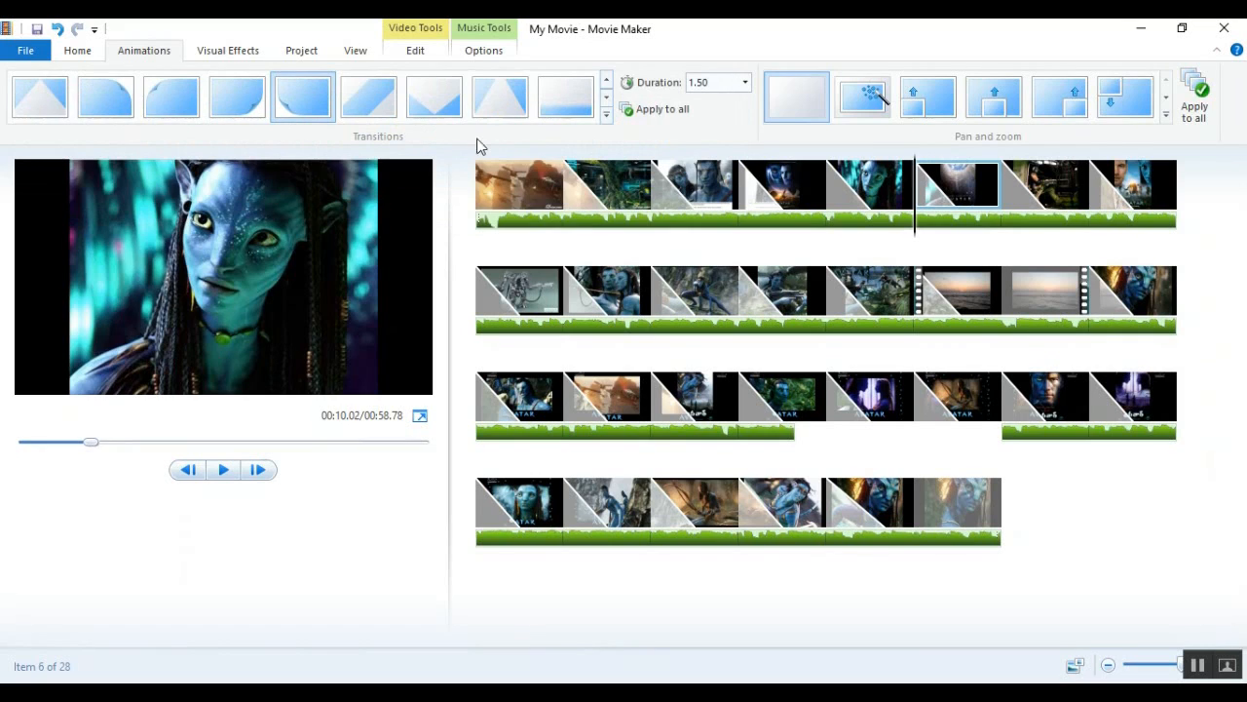
Play the movie from the first picture through the sixth to check the transitions.
left_click(539, 185)
key("space")
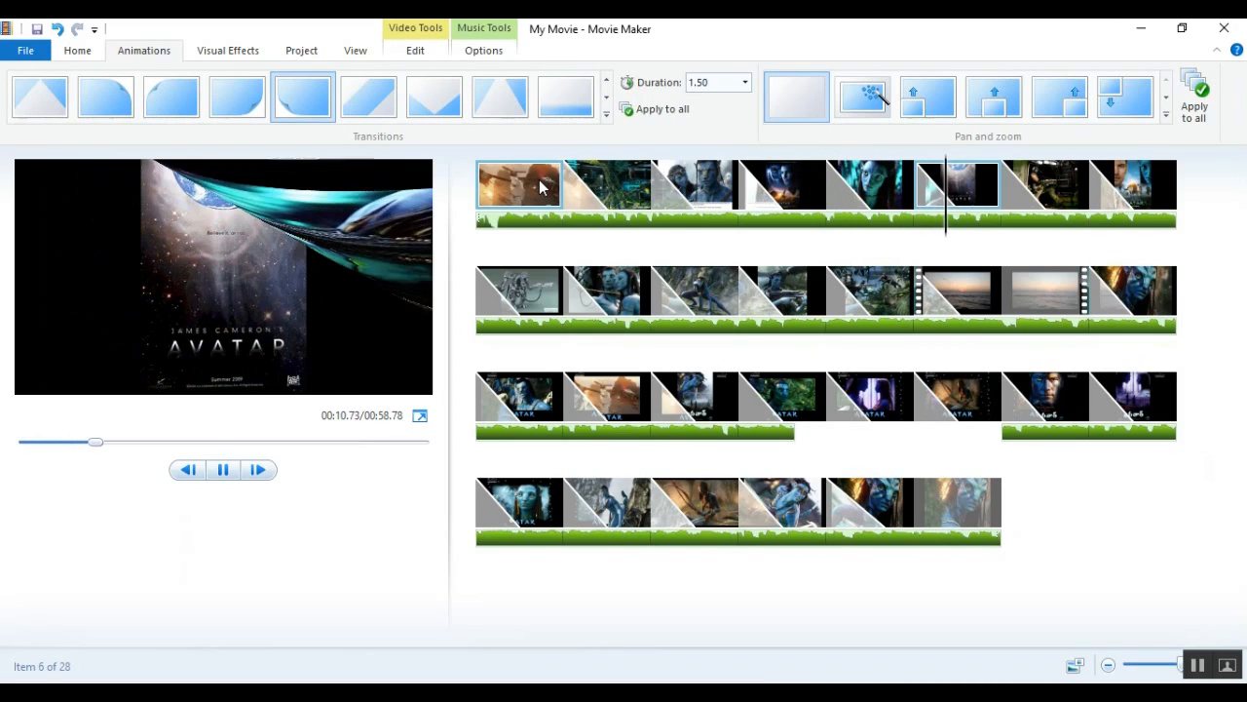
key("space")
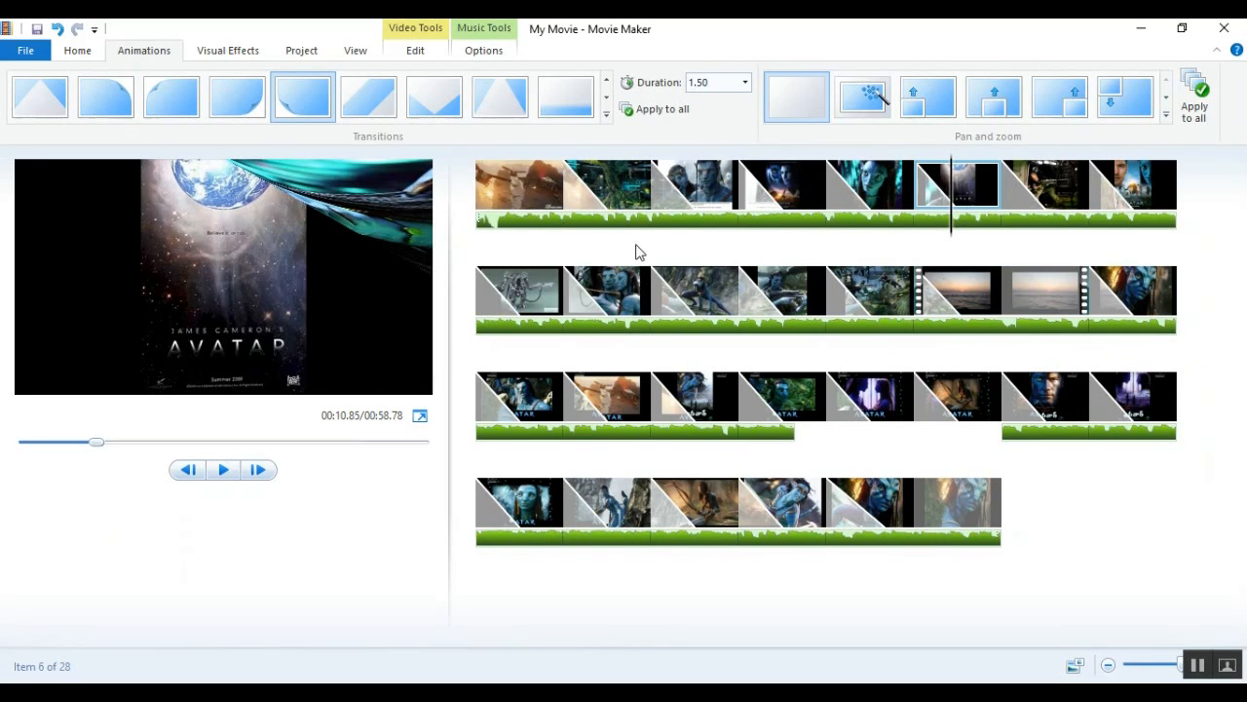
Add a title at the start of the movie, before the first picture.
left_click(513, 208)
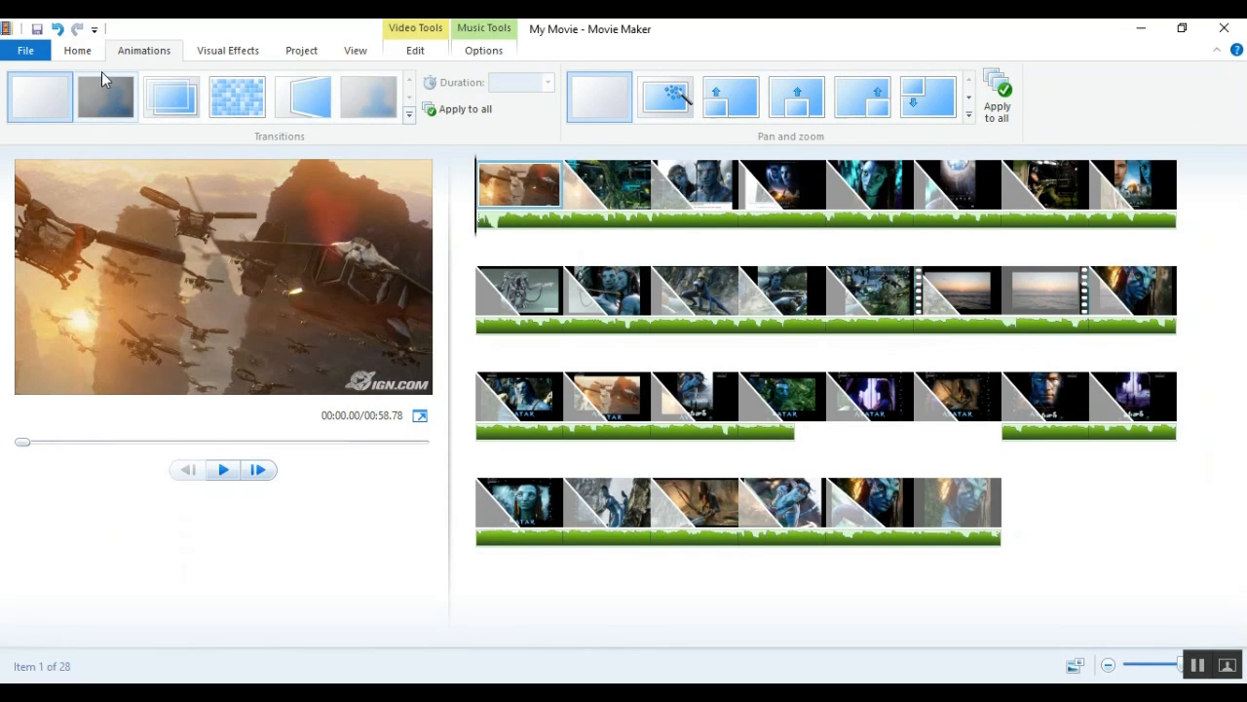
left_click(78, 51)
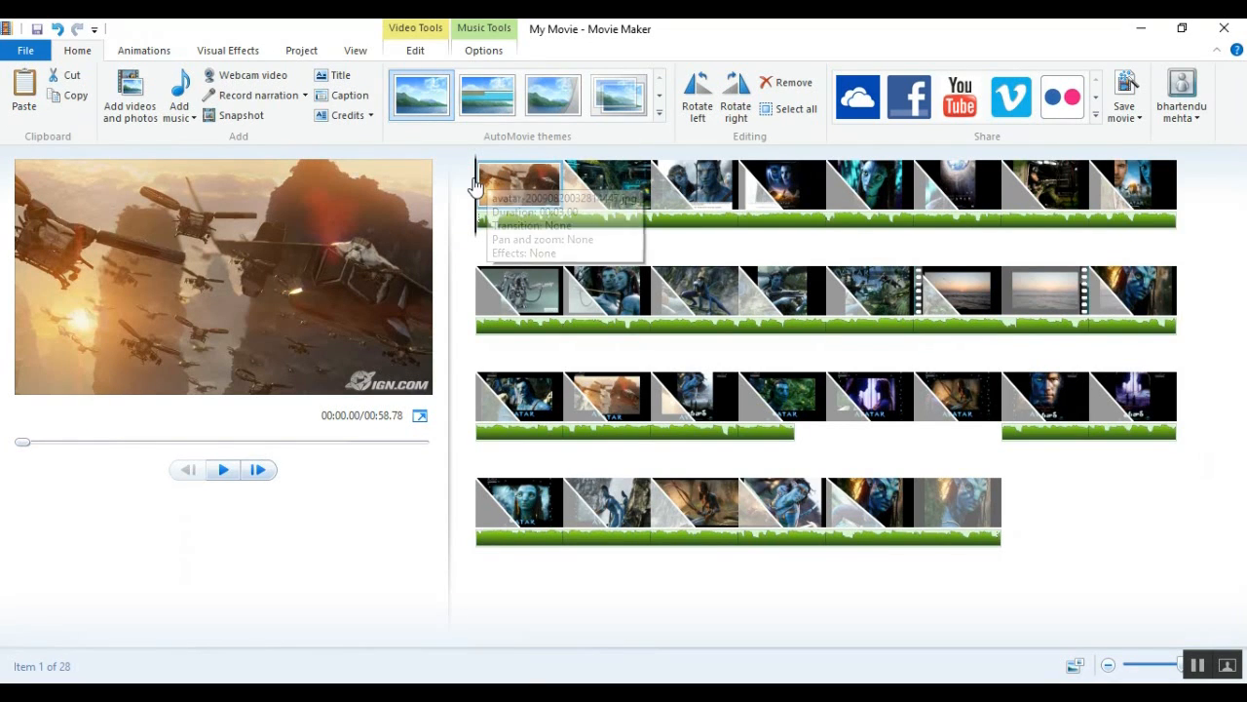
left_click(335, 76)
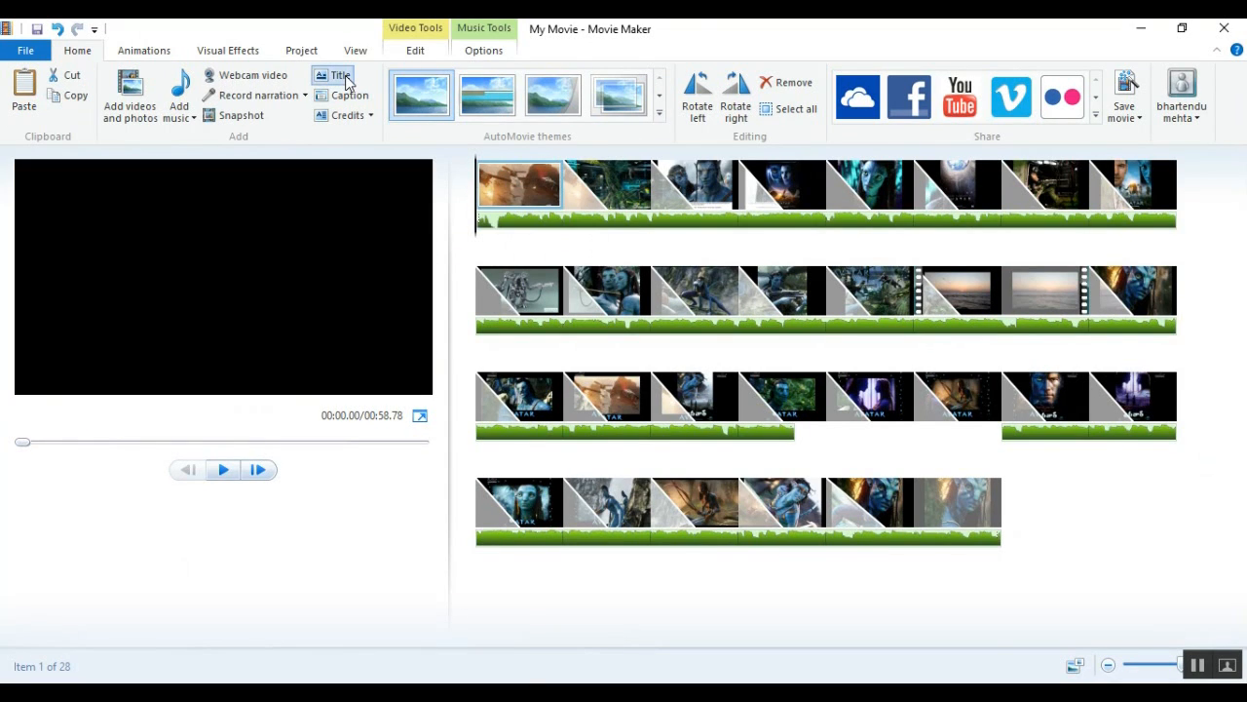
left_click(344, 84)
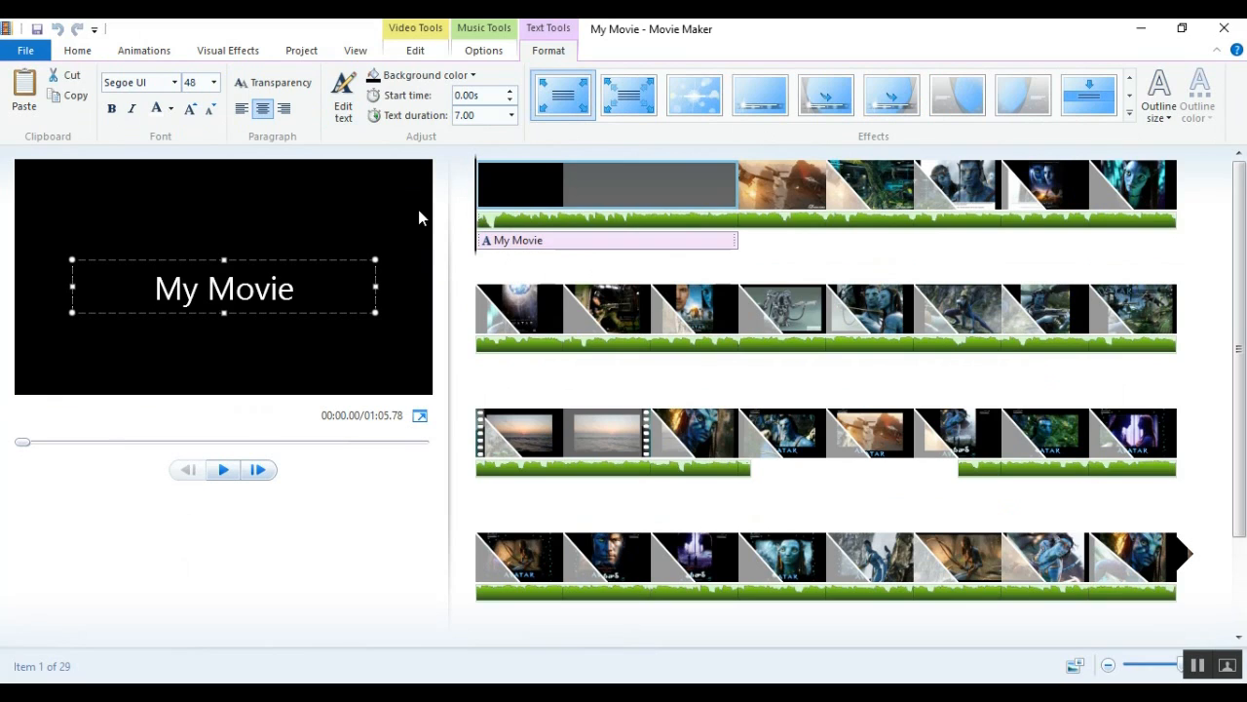
Replace the placeholder text of the opening title with "Happy birthday".
left_click_drag(312, 292, 193, 296)
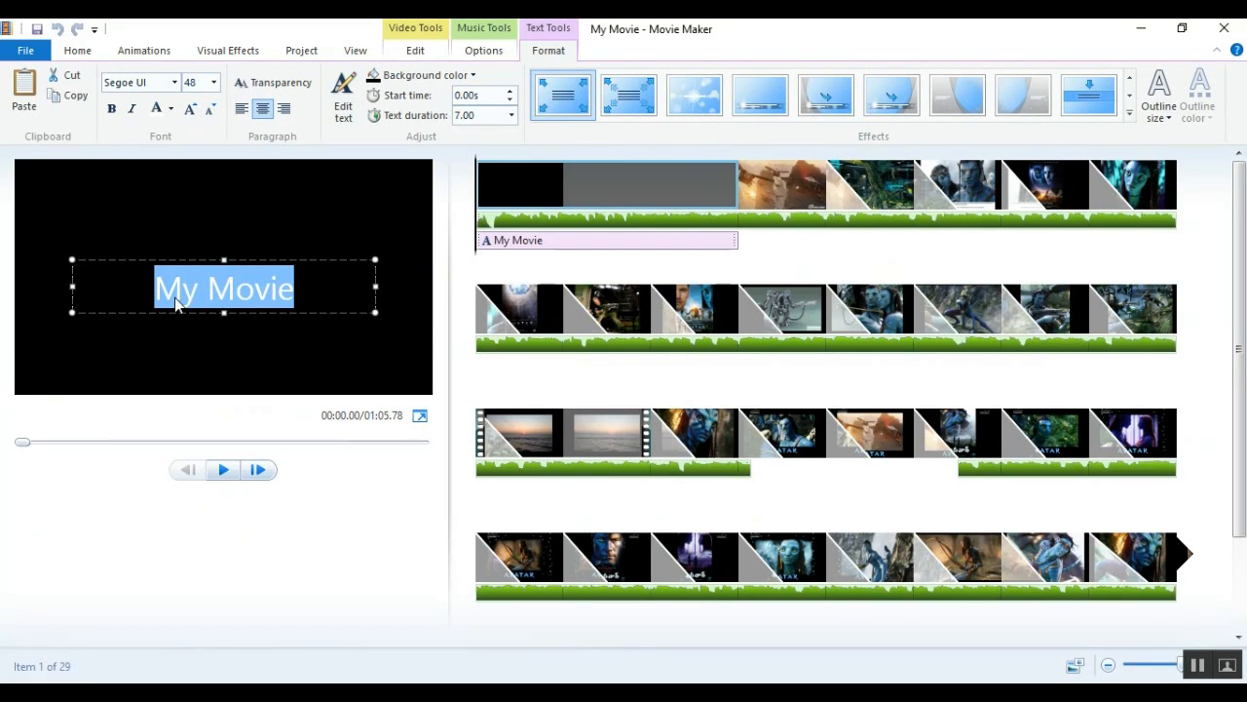
type("HA")
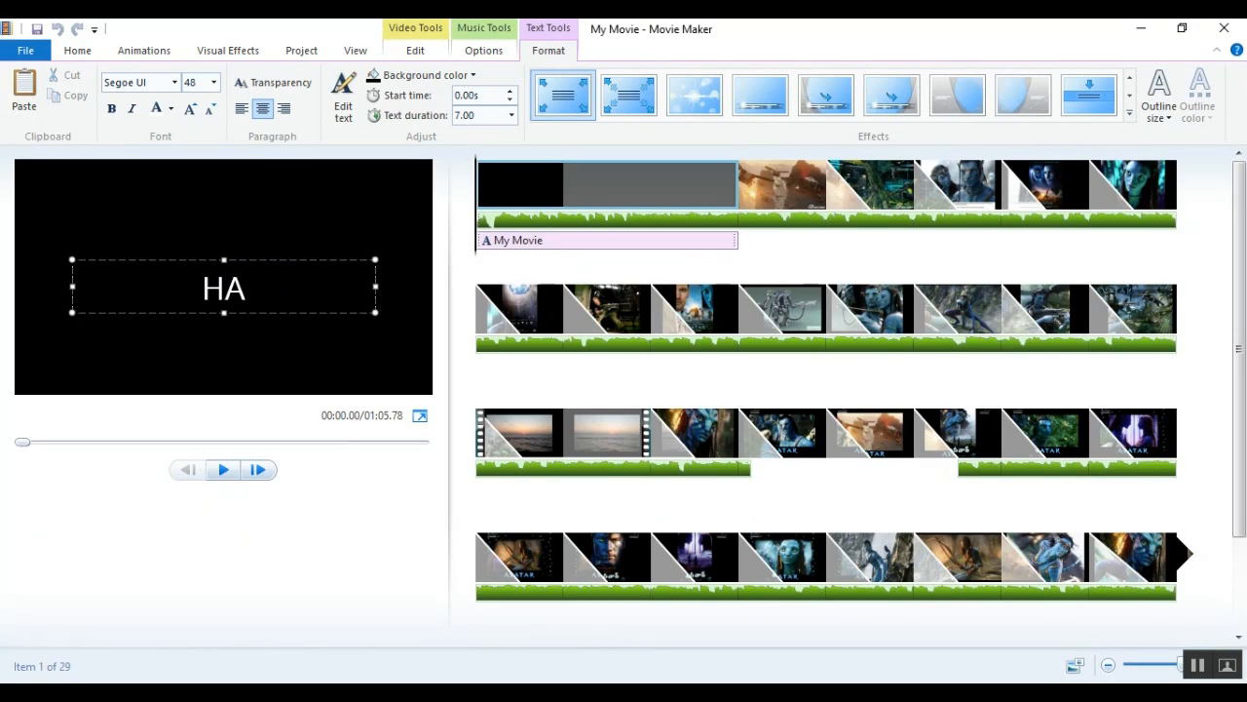
key("BackSpace")
type("appy")
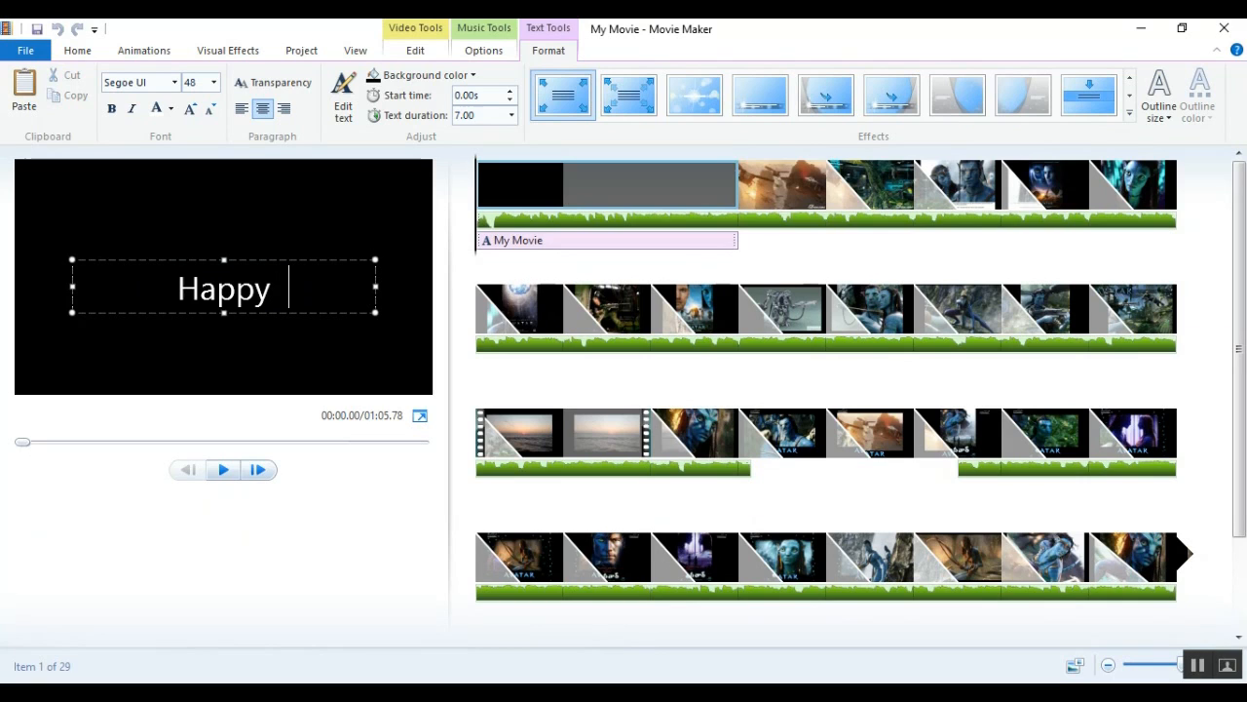
type("  bu")
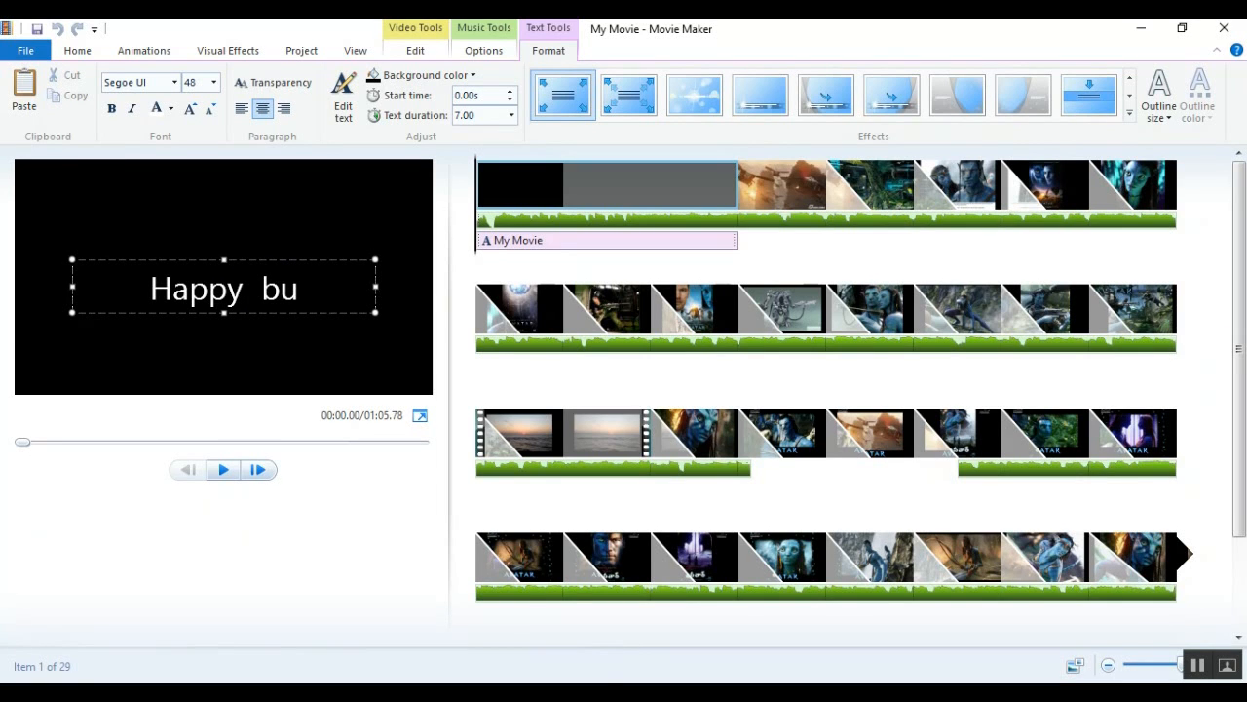
key("BackSpace")
type("irthday")
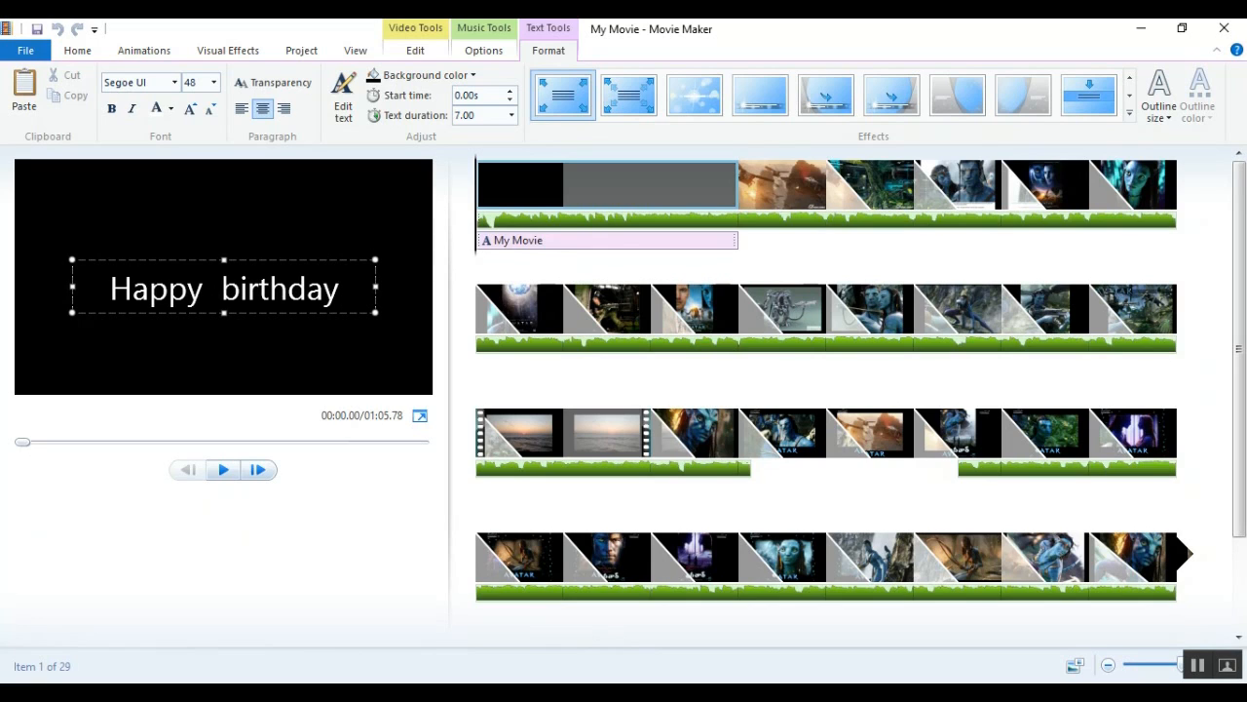
Set the opening title's font size to 72 and move the text box up to the middle of the frame.
left_click(214, 82)
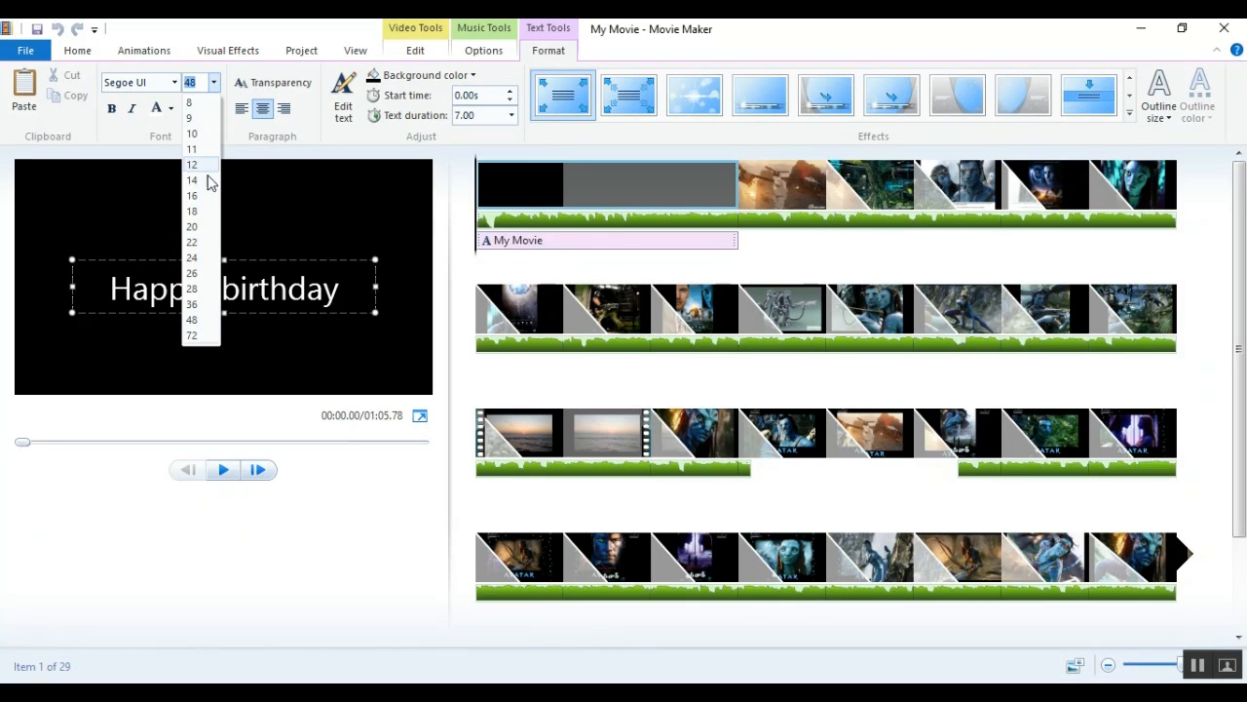
left_click(202, 335)
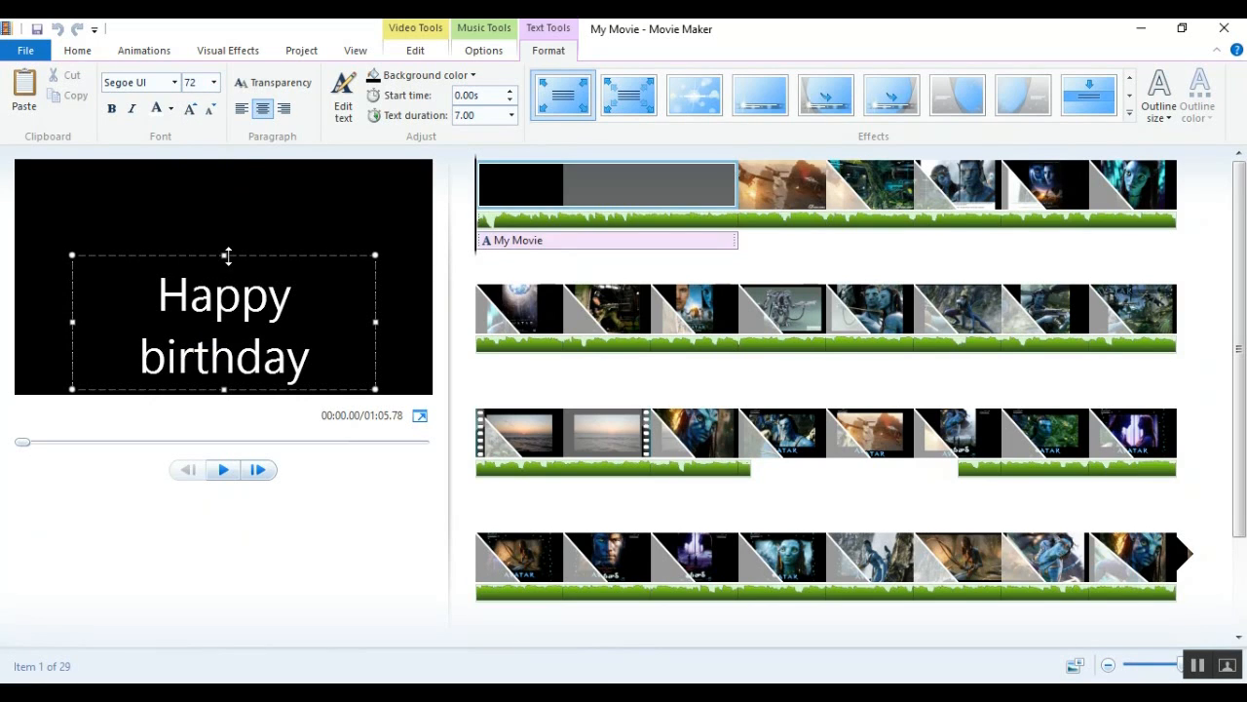
left_click_drag(225, 254, 224, 215)
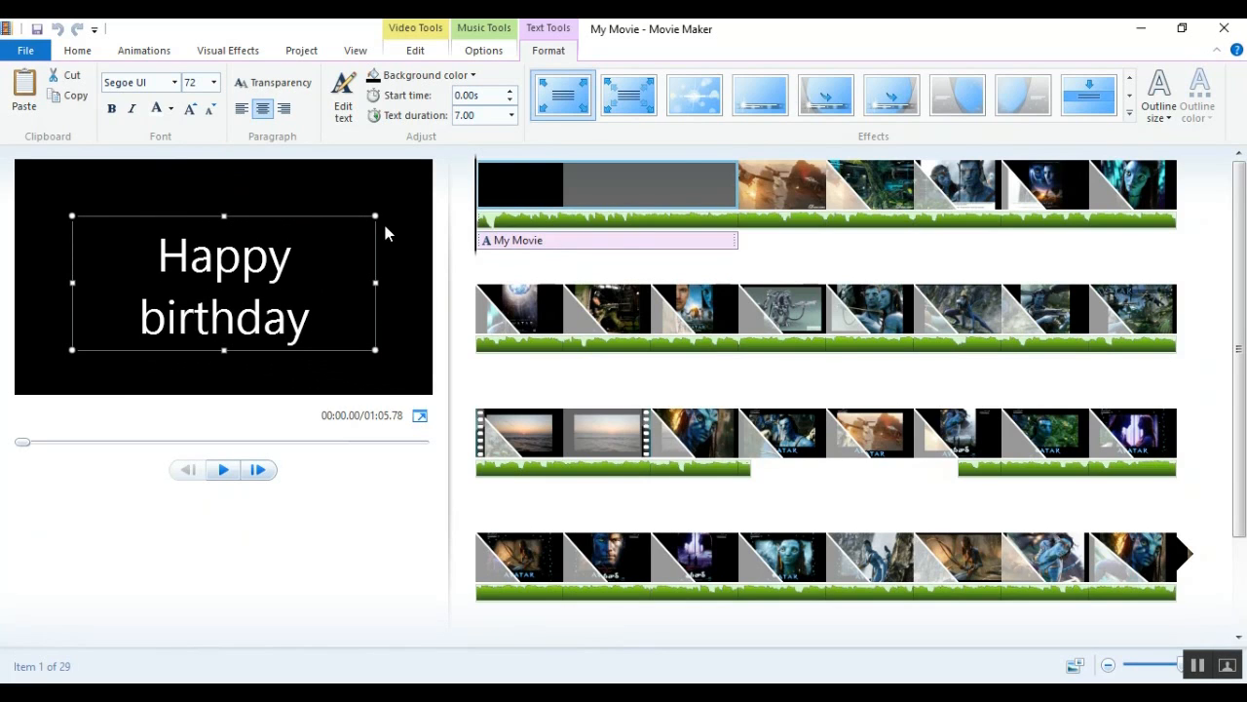
Apply the Cinematic - burst 2 effect to the title, give it a narrow green outline, and preview it.
left_click(779, 116)
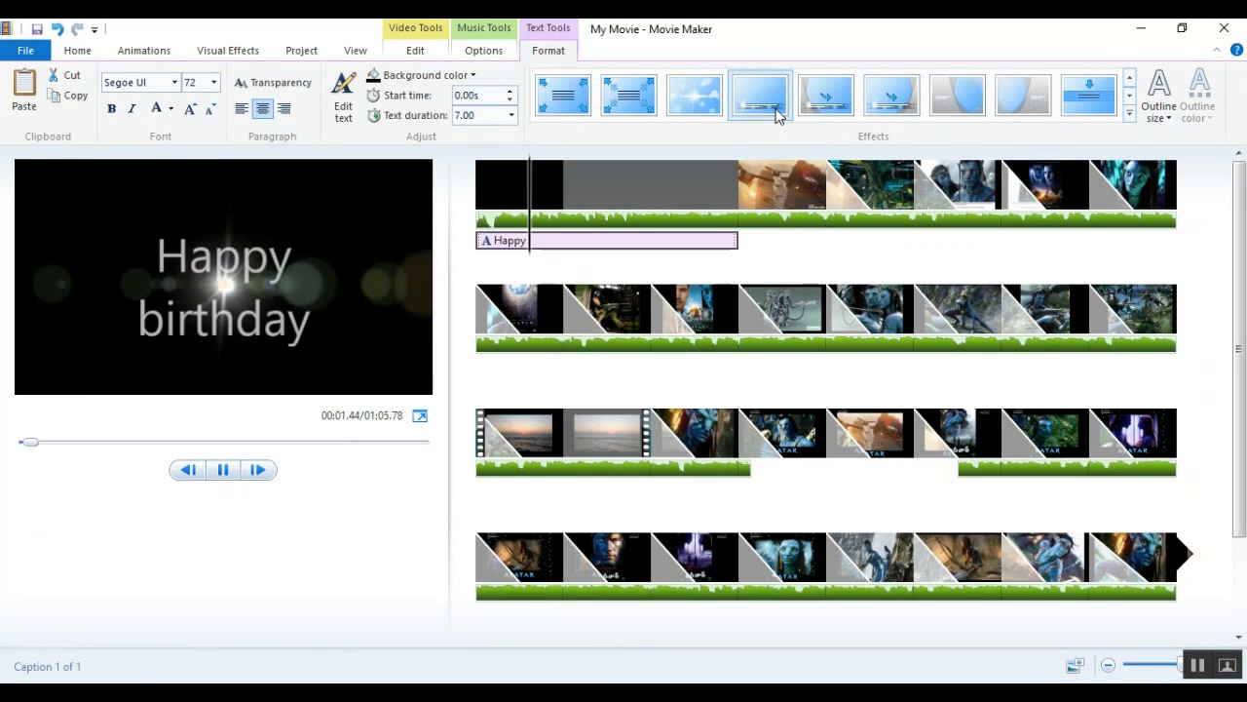
left_click(1159, 98)
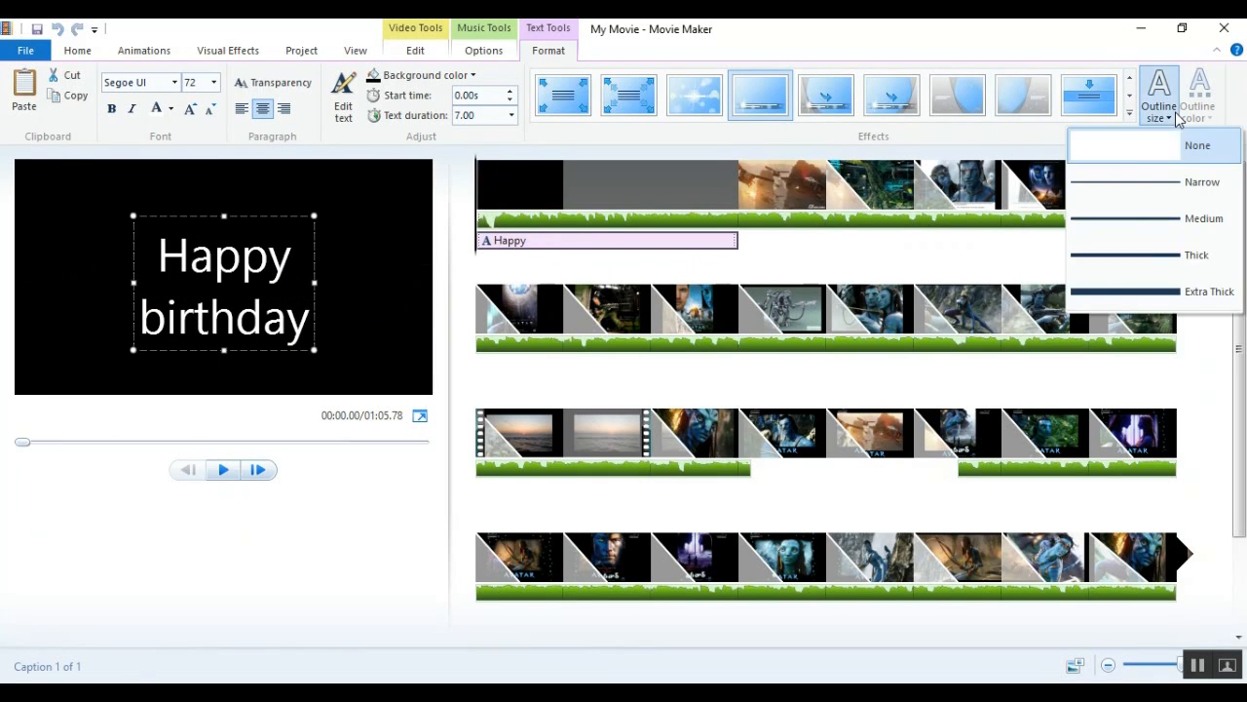
left_click(1146, 185)
left_click(1199, 97)
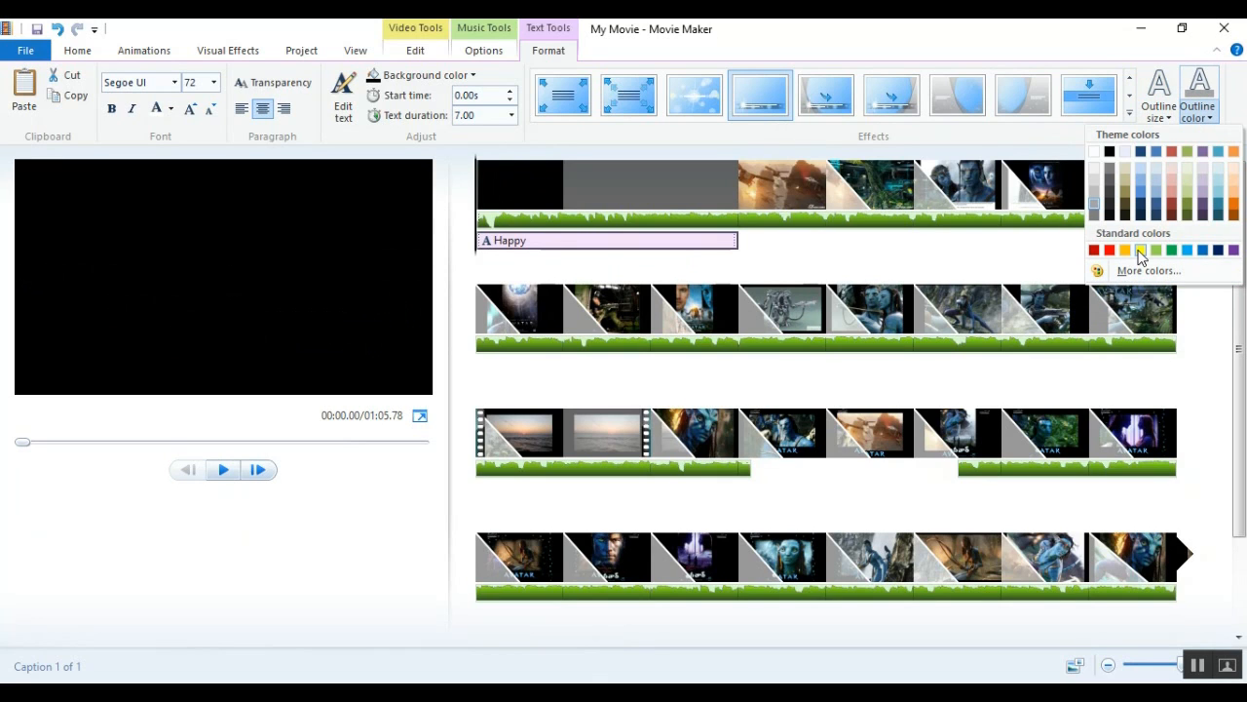
left_click(1173, 251)
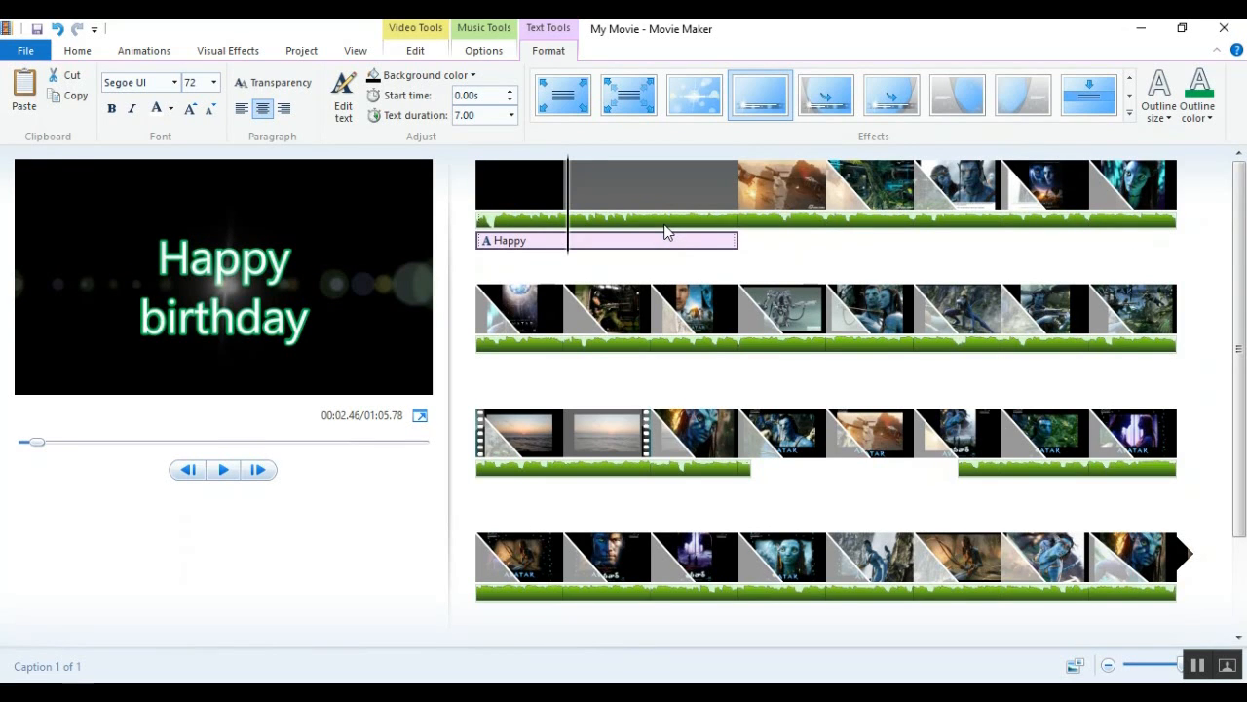
key("space")
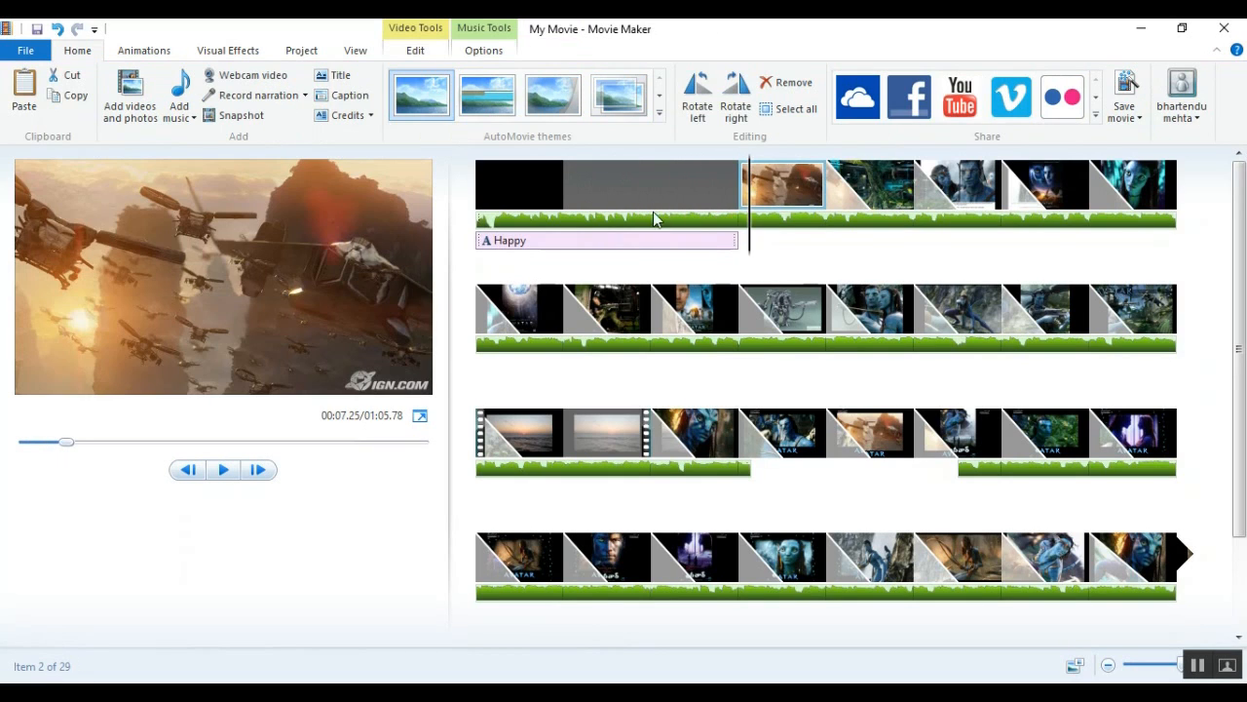
Set the text duration of the "Happy birthday" title to 5 seconds.
left_click(629, 196)
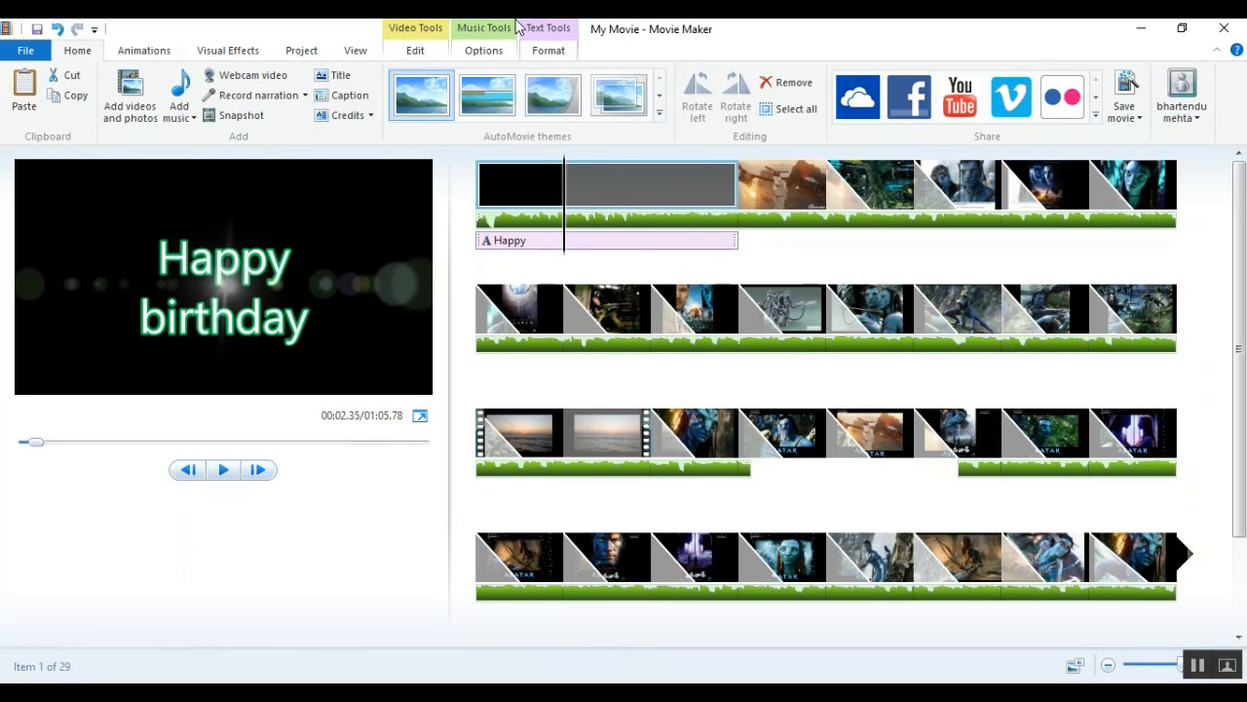
left_click(534, 51)
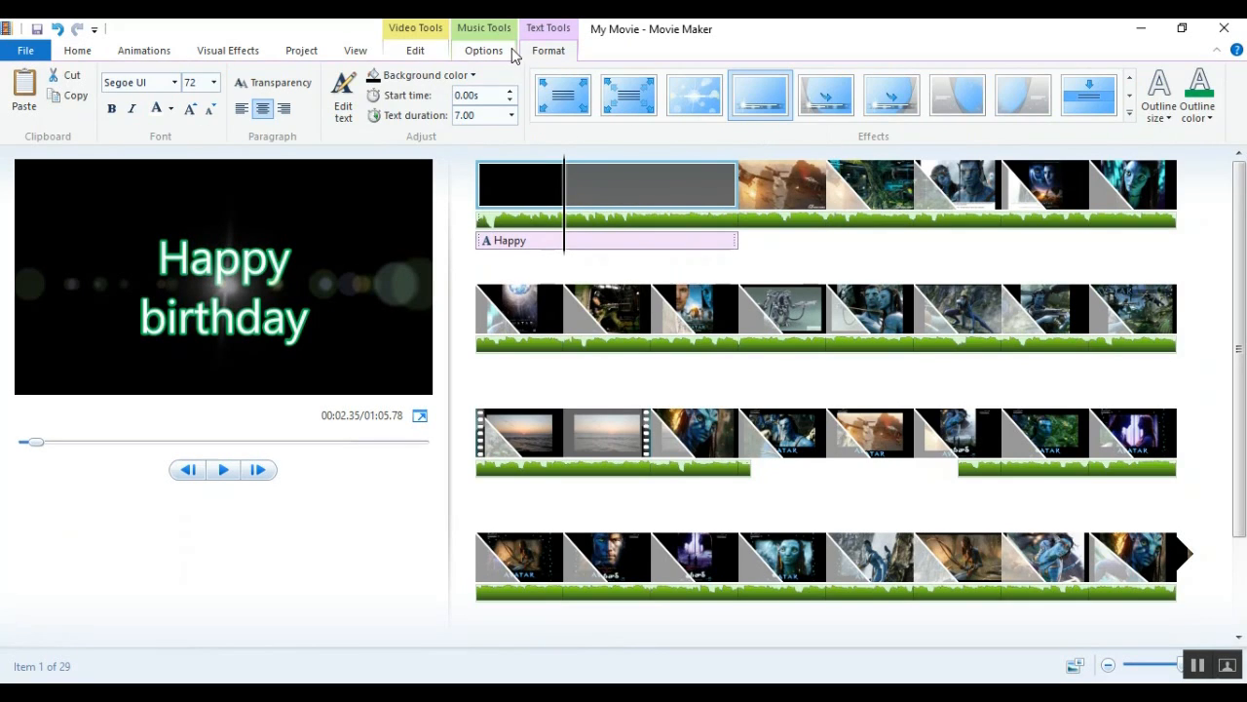
left_click(460, 116)
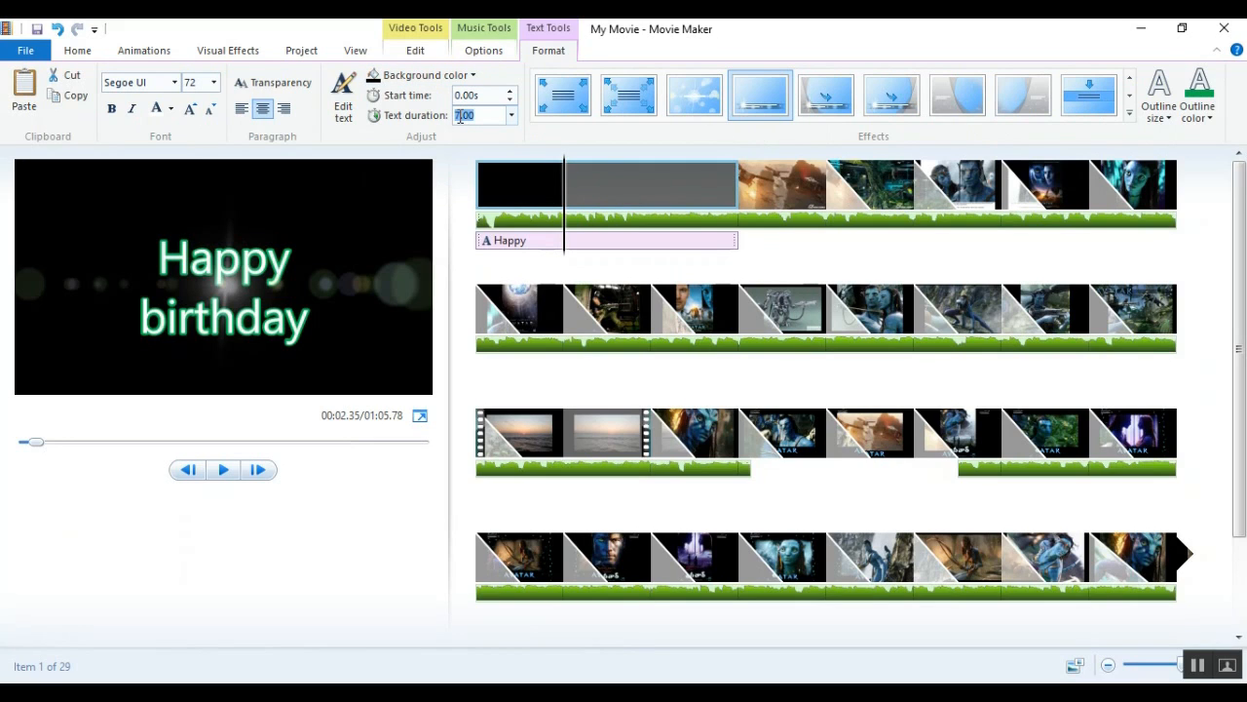
type("5")
key("Return")
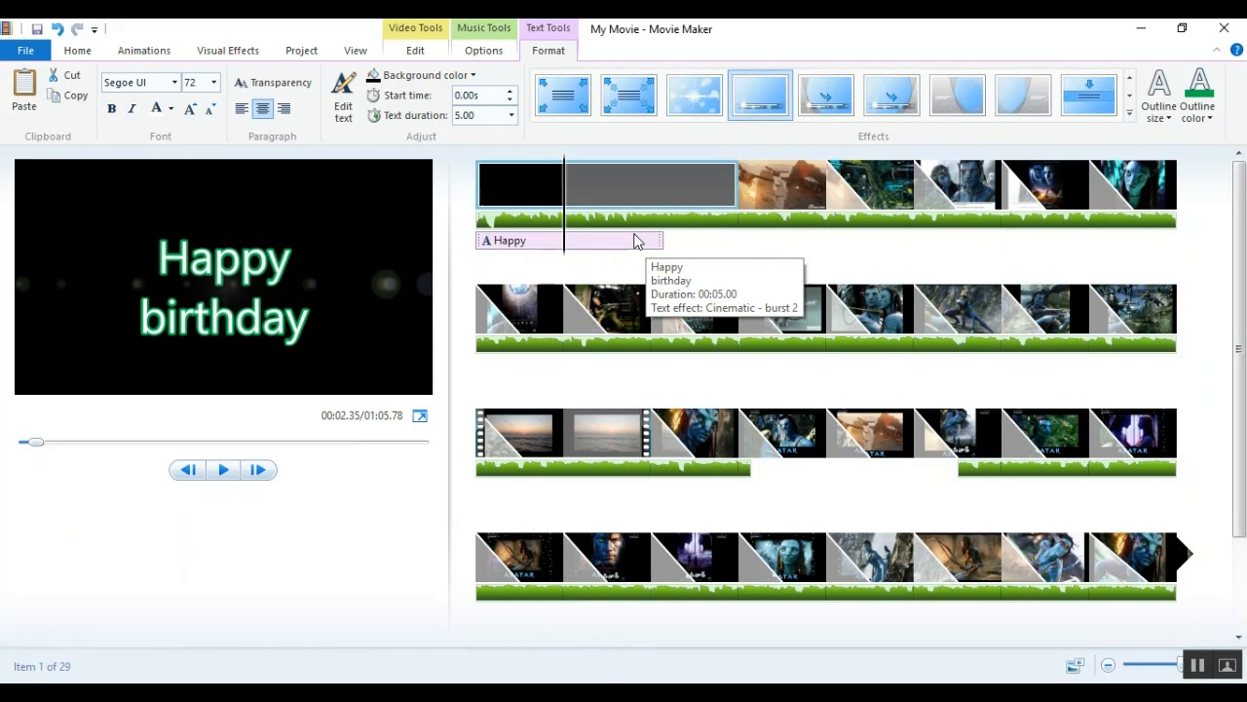
Set the opening title screen's duration to 5 seconds and play the movie from the title into the first pictures.
left_click(416, 51)
left_click(356, 109)
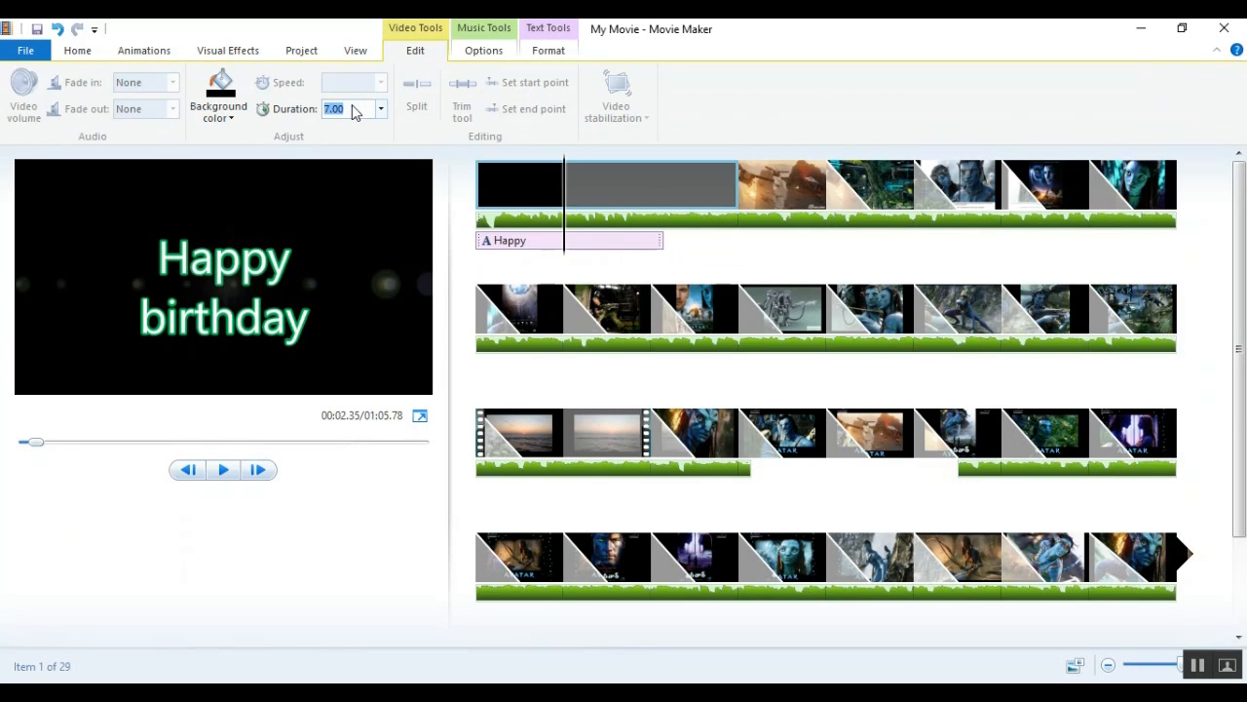
key("Return")
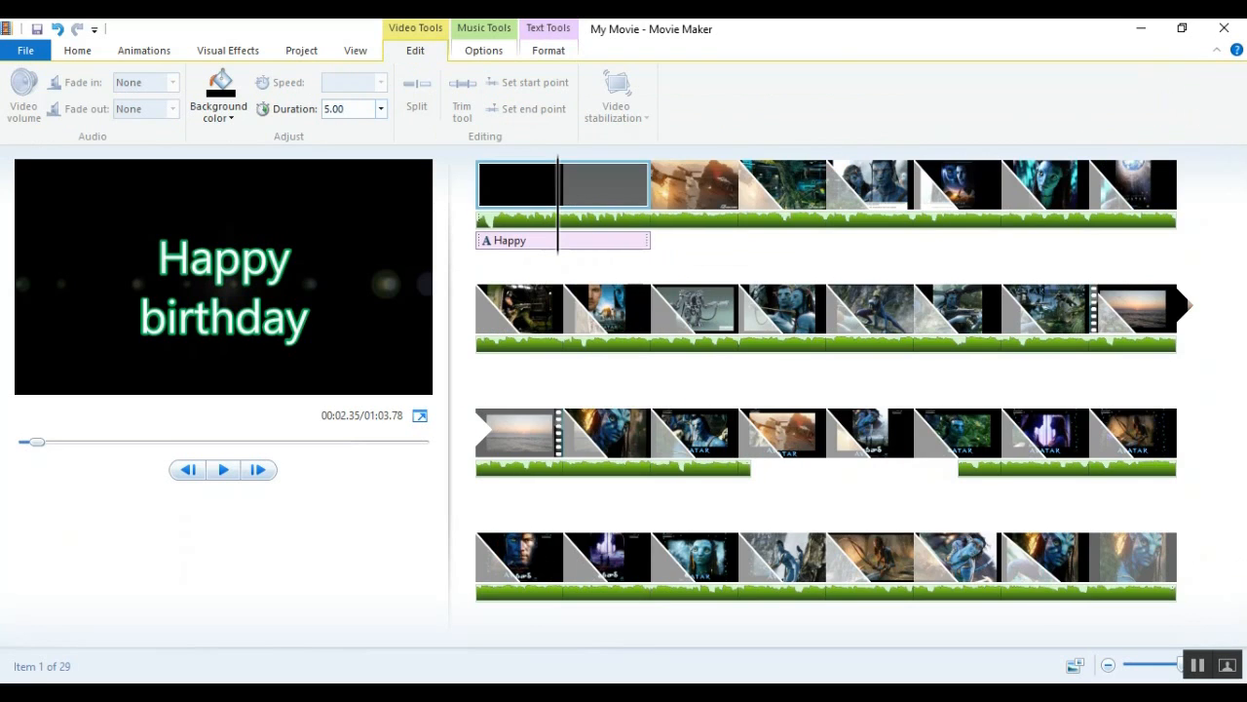
key("space")
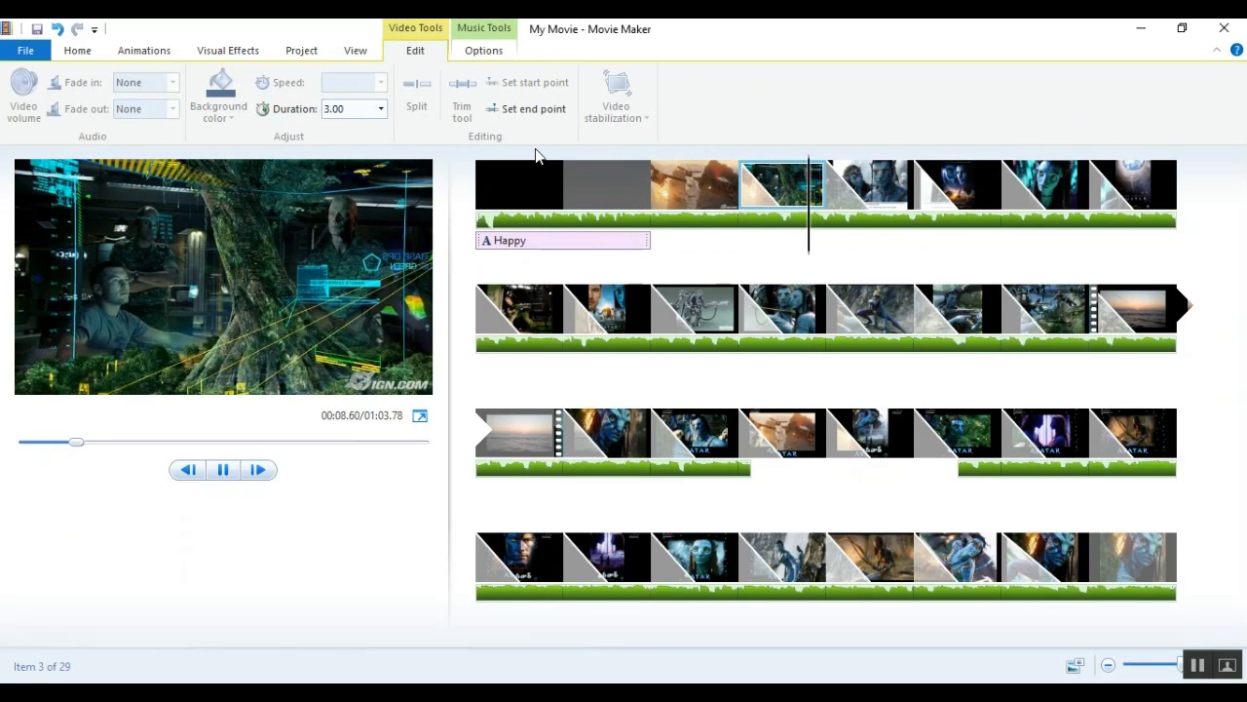
key("space")
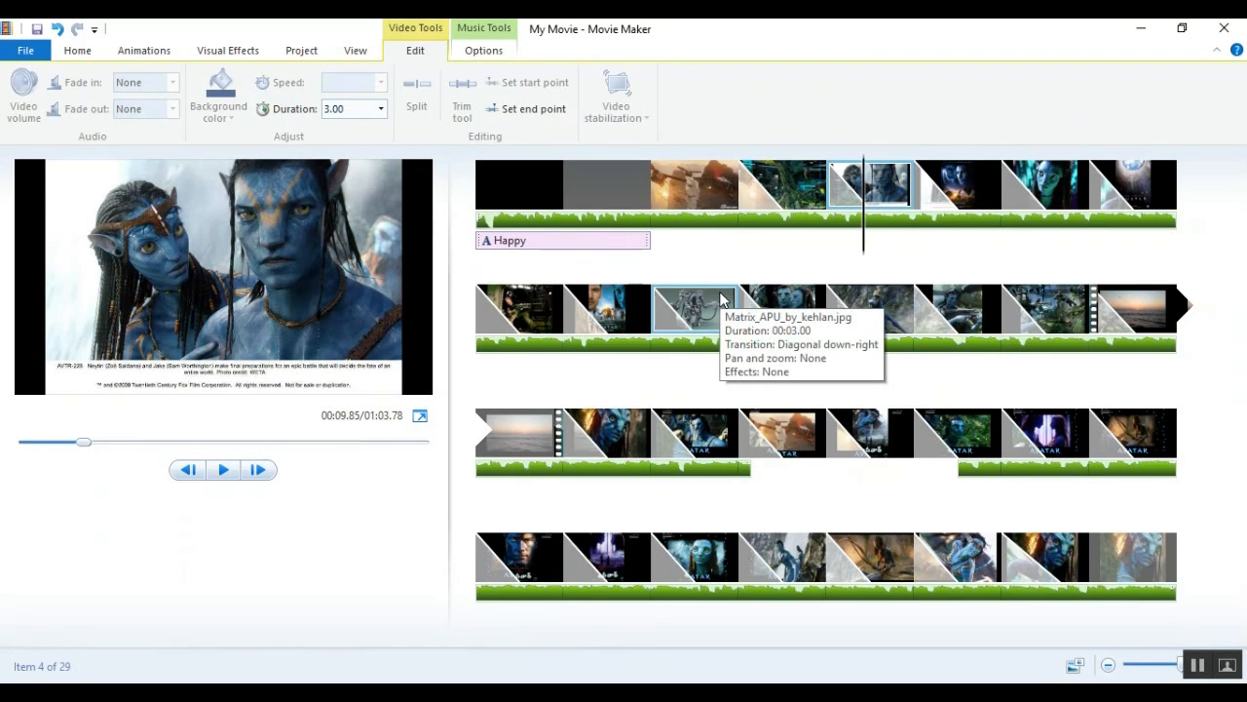
Insert a title screen before the Avatar poster picture and delete it again.
left_click(957, 203)
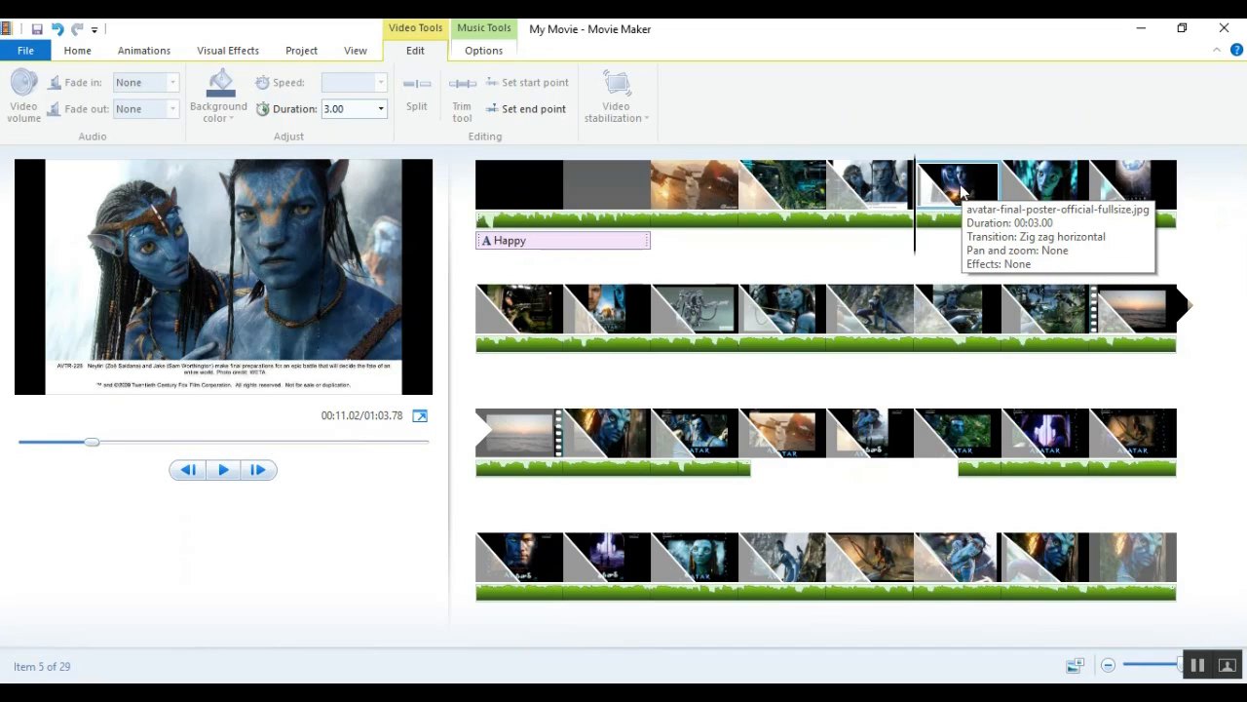
left_click(72, 53)
left_click(322, 78)
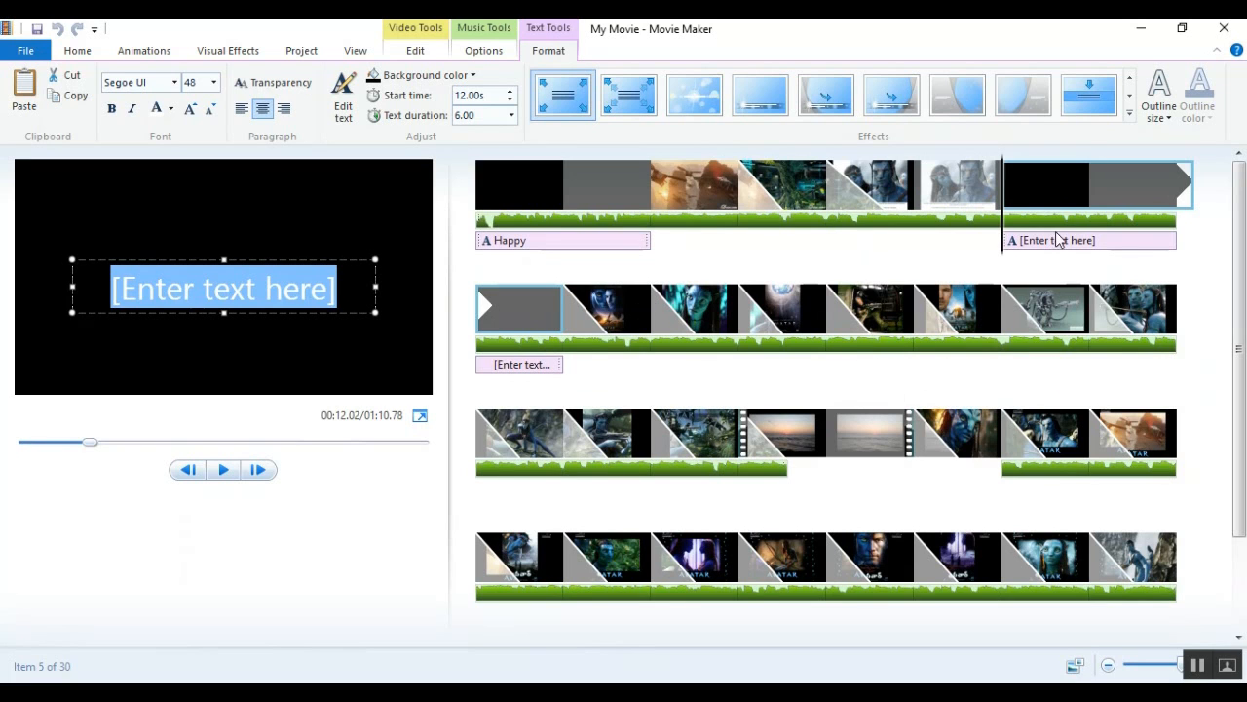
left_click(1068, 193)
key("Delete")
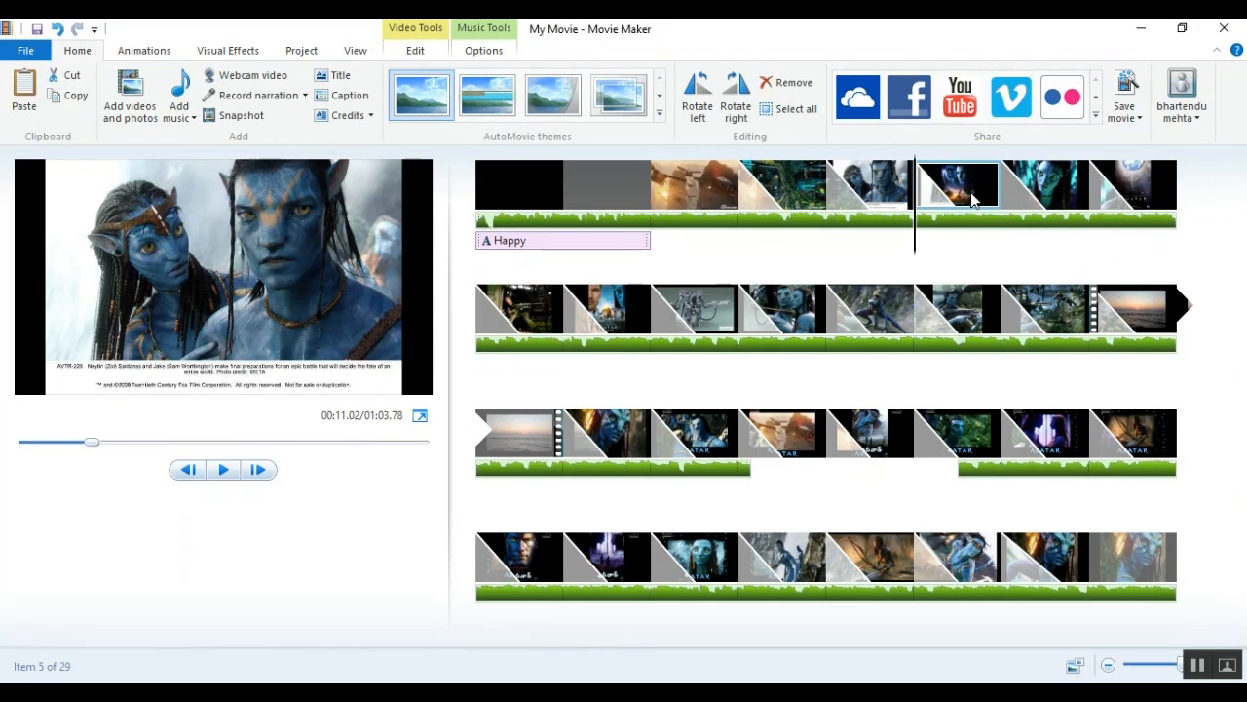
Add the caption "Our first meeting" to the picture of the Na'vi couple, starting at about 10 seconds.
left_click(880, 190)
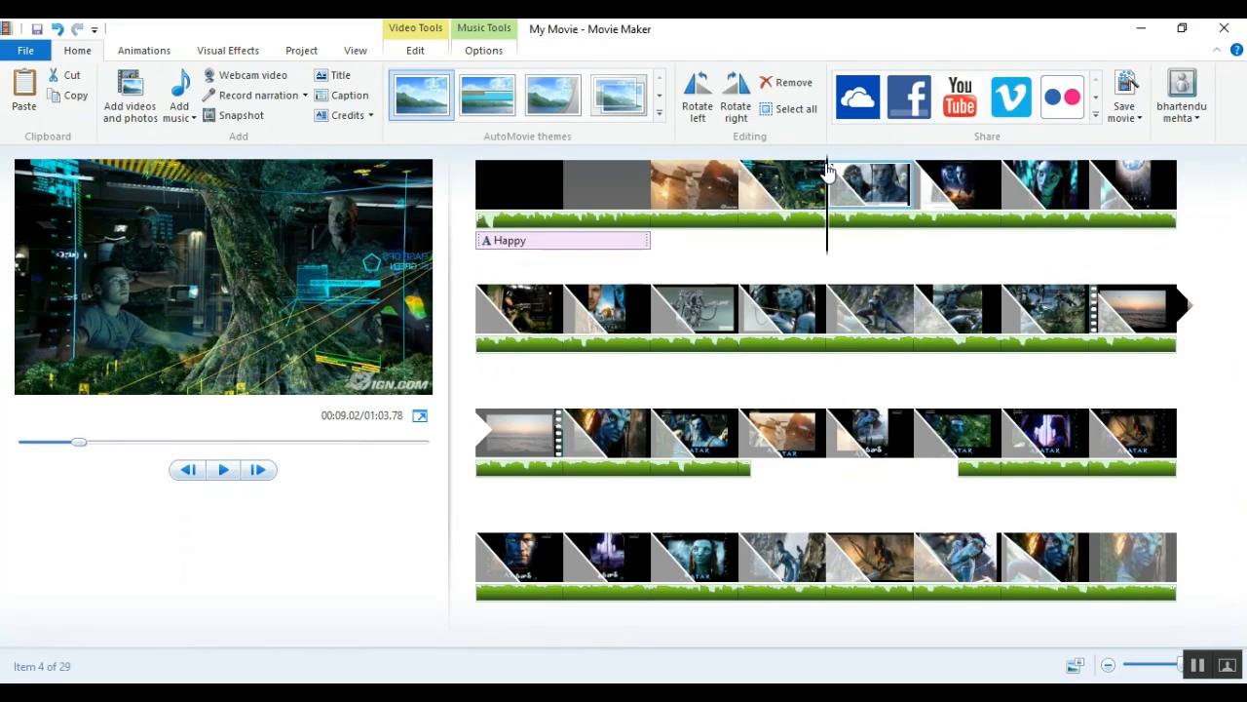
left_click_drag(830, 171, 872, 173)
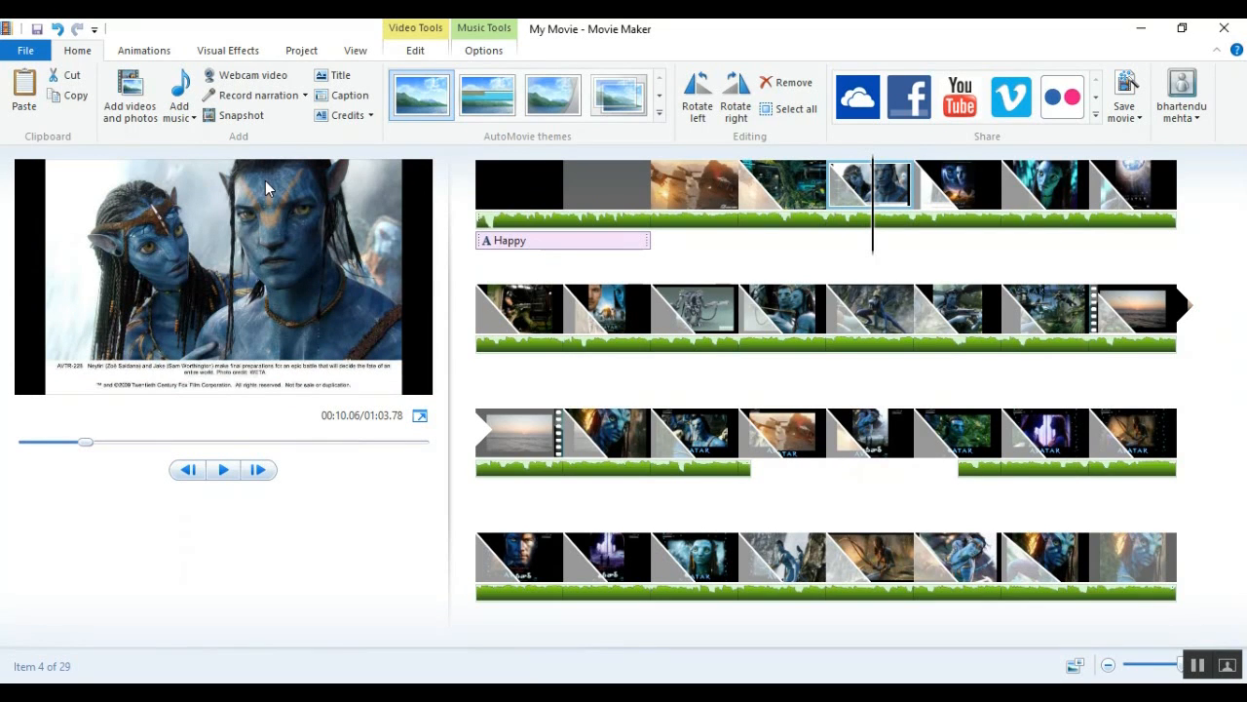
left_click(345, 95)
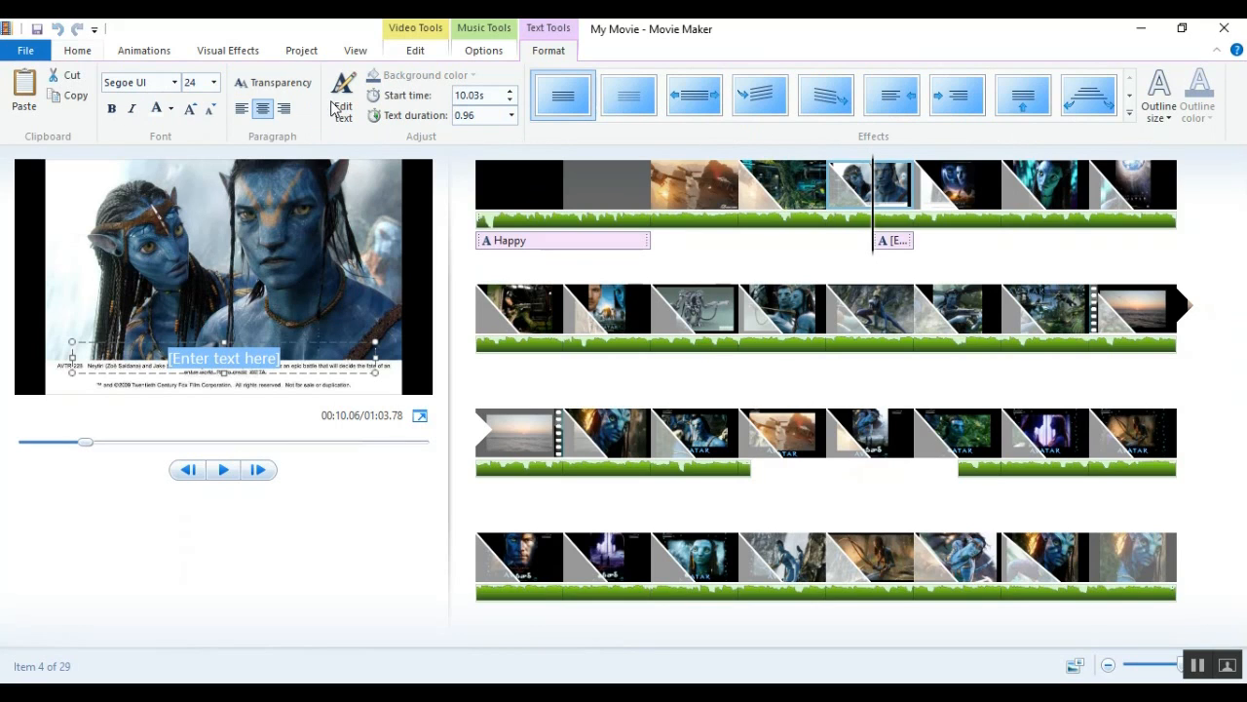
left_click(239, 353)
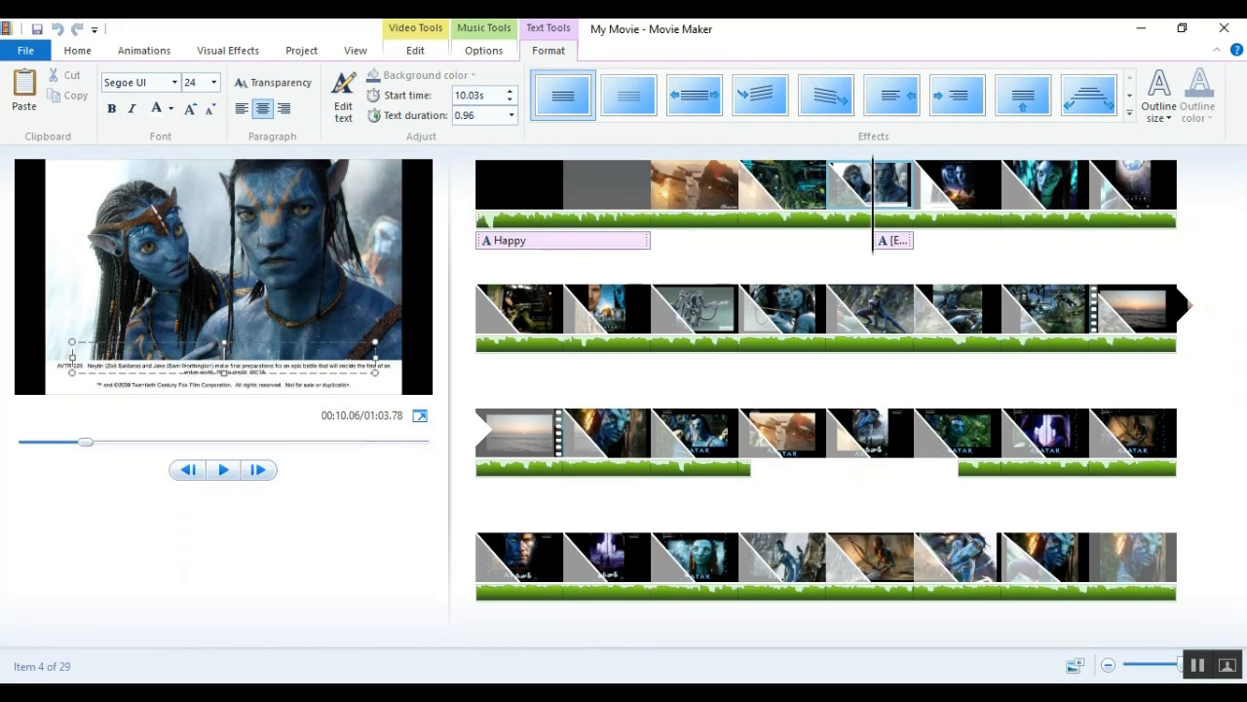
type("Our first meeting")
Move the "Our first meeting" caption up, clear of the picture's printed credit lines, and set its font size to 48.
left_click_drag(224, 339, 209, 289)
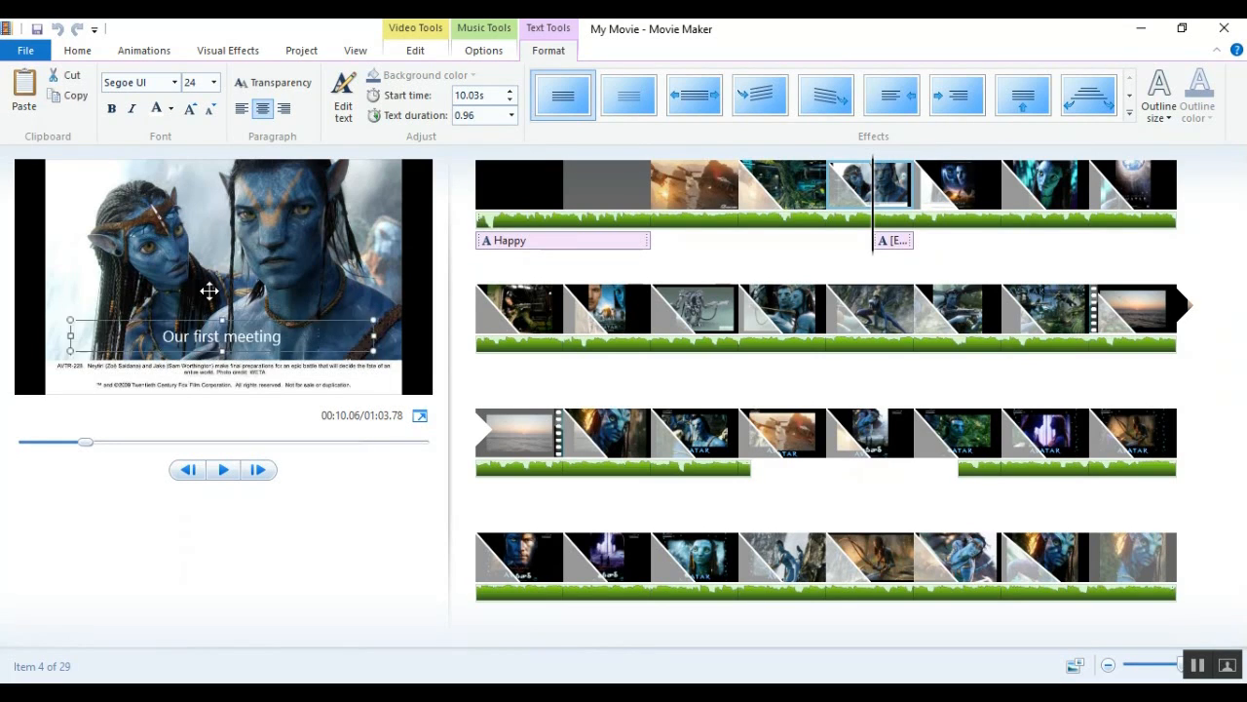
left_click(211, 82)
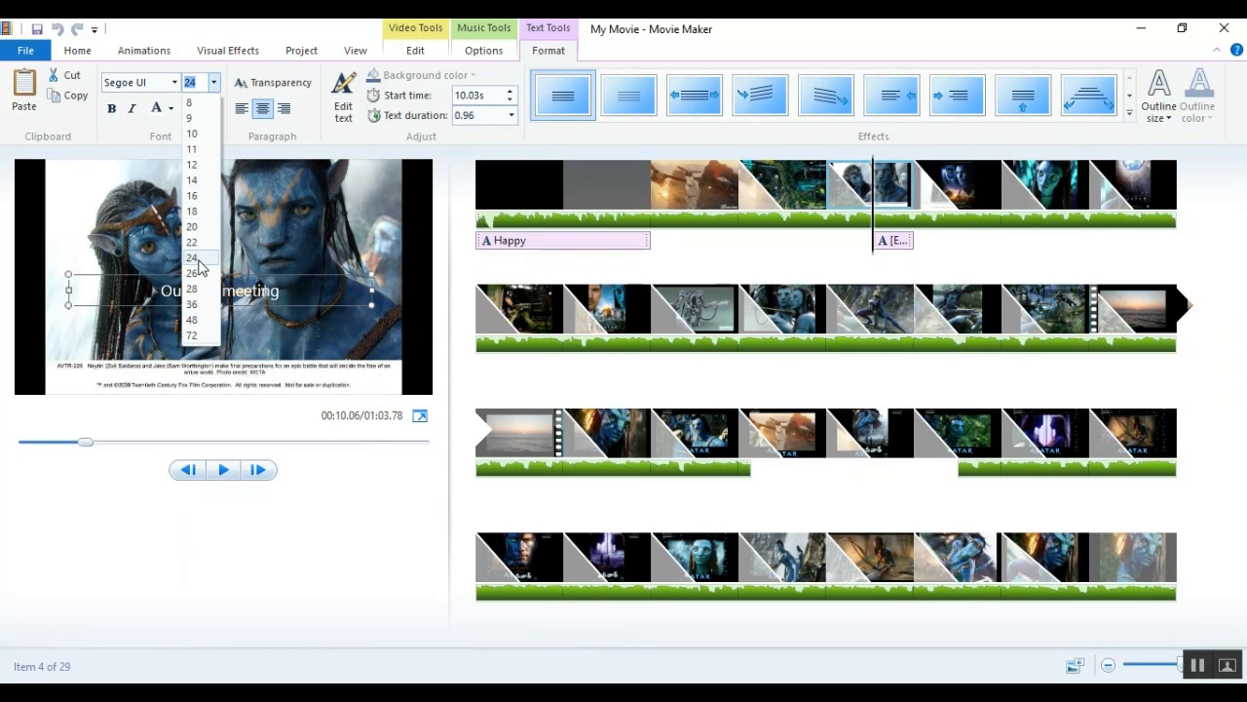
left_click(192, 304)
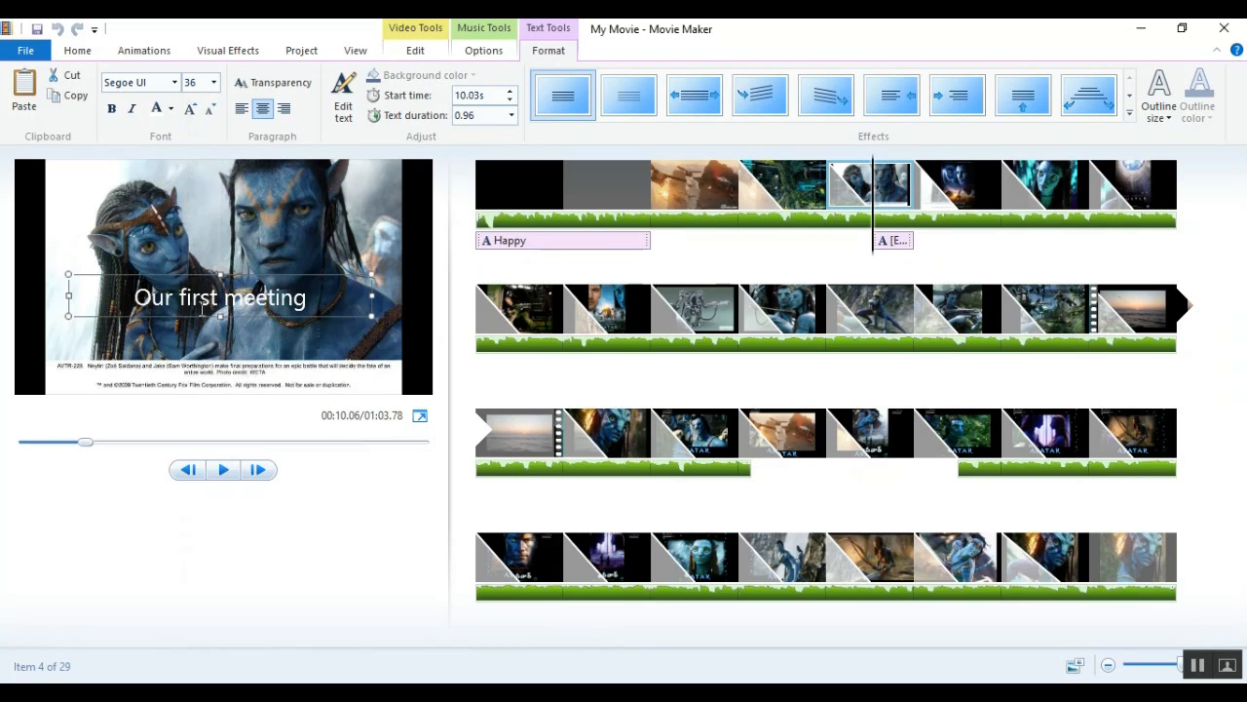
left_click(216, 83)
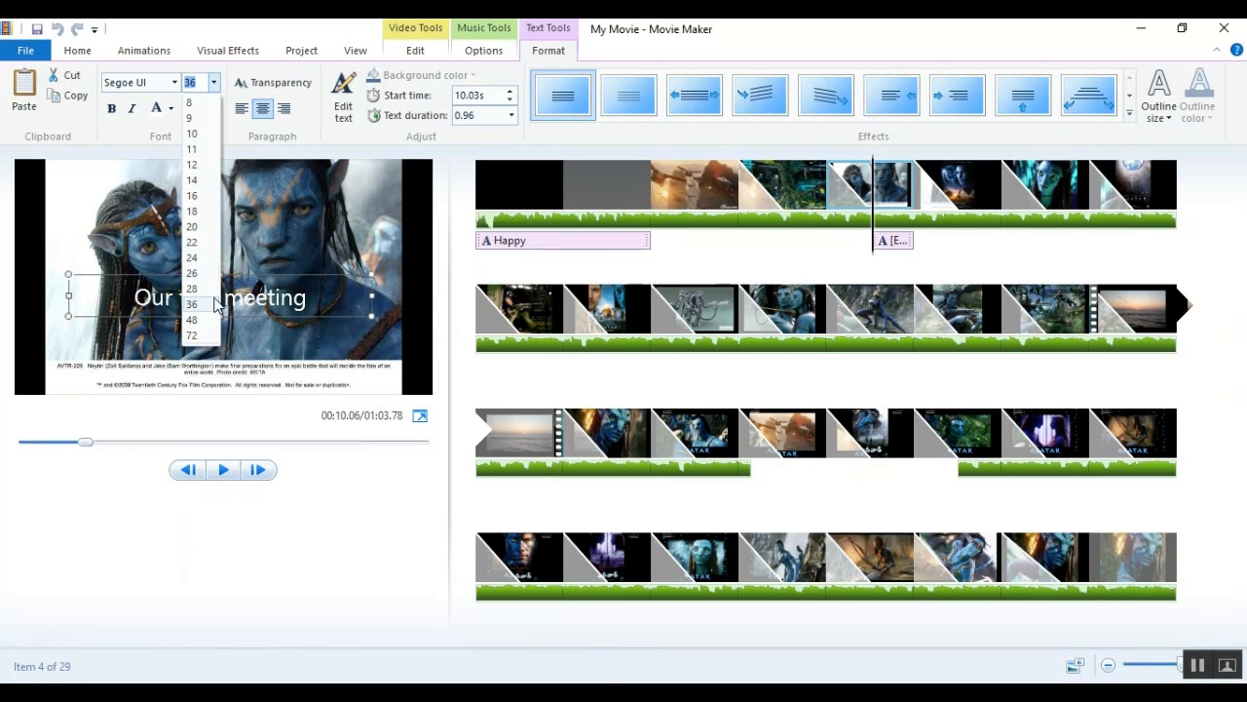
left_click(192, 320)
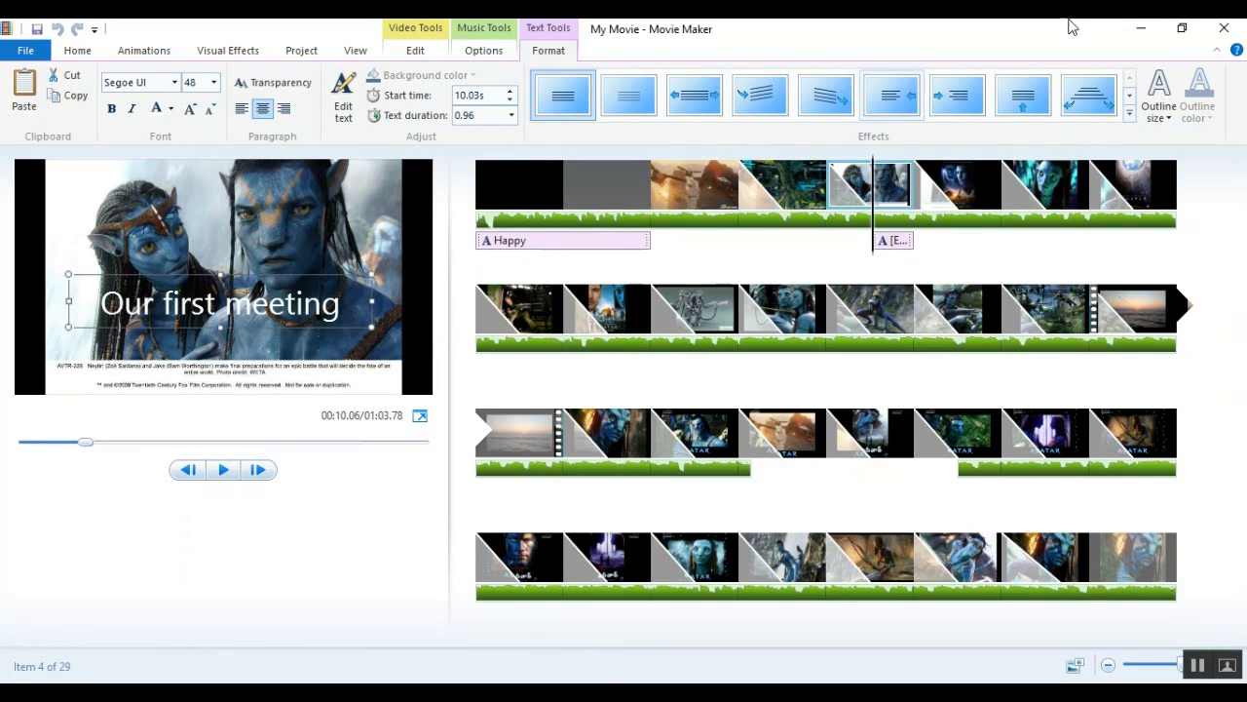
Give the "Our first meeting" caption a narrow yellow outline and play the movie through it.
left_click(1170, 114)
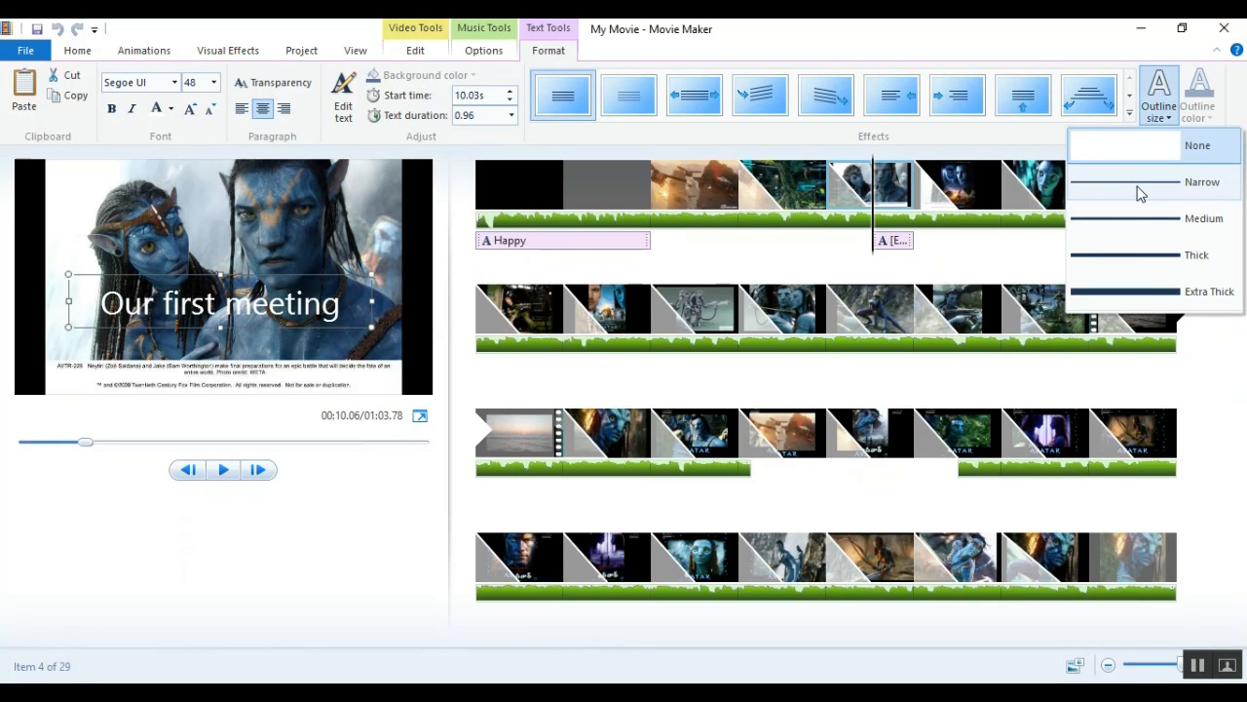
left_click(1140, 183)
left_click(1207, 112)
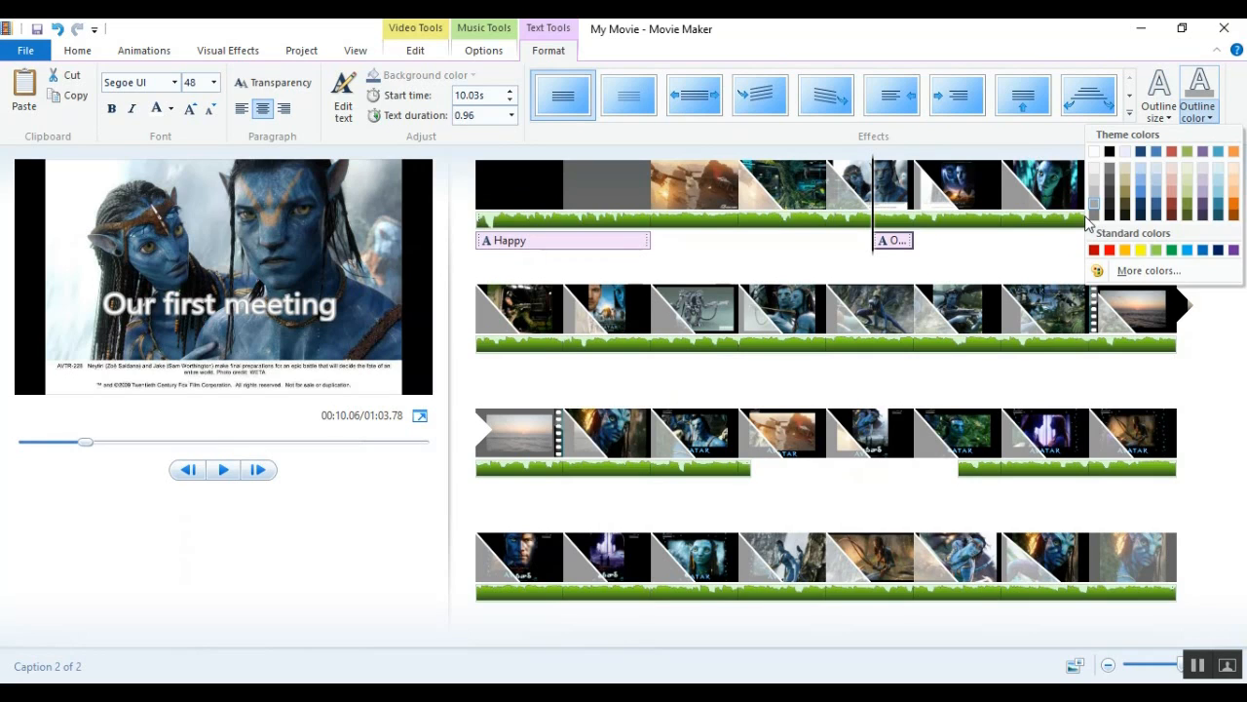
left_click(1141, 251)
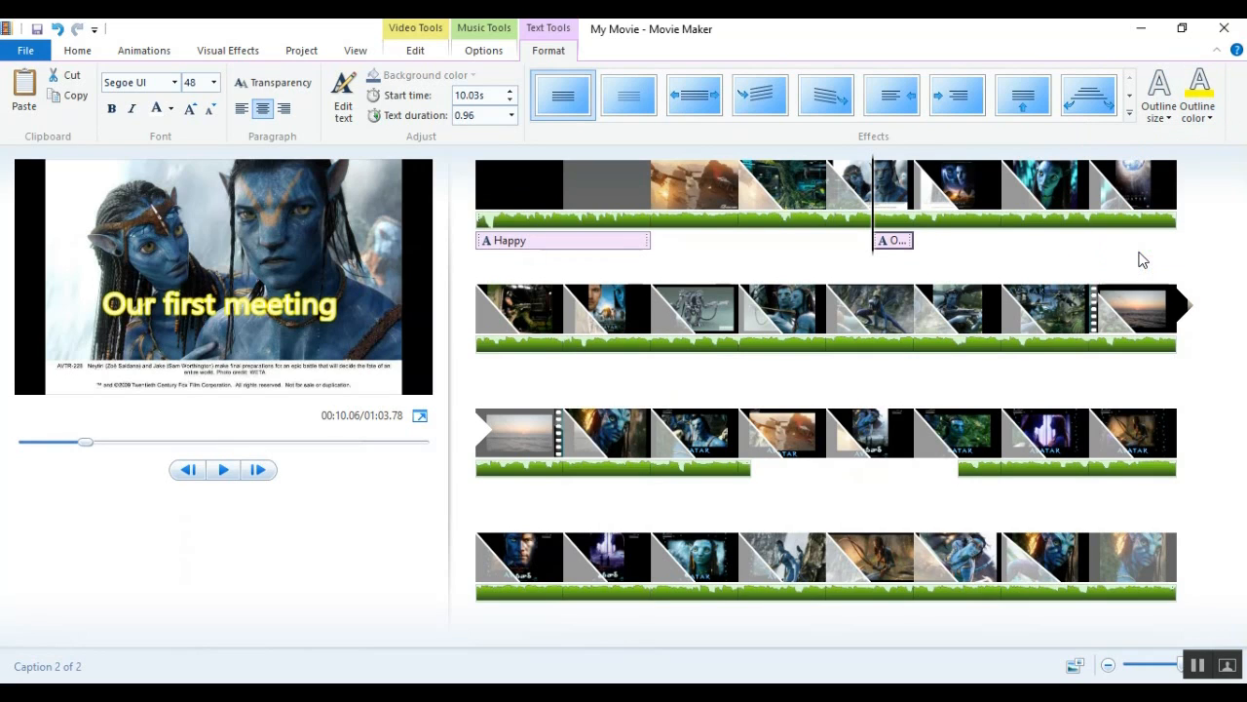
left_click(824, 190)
key("space")
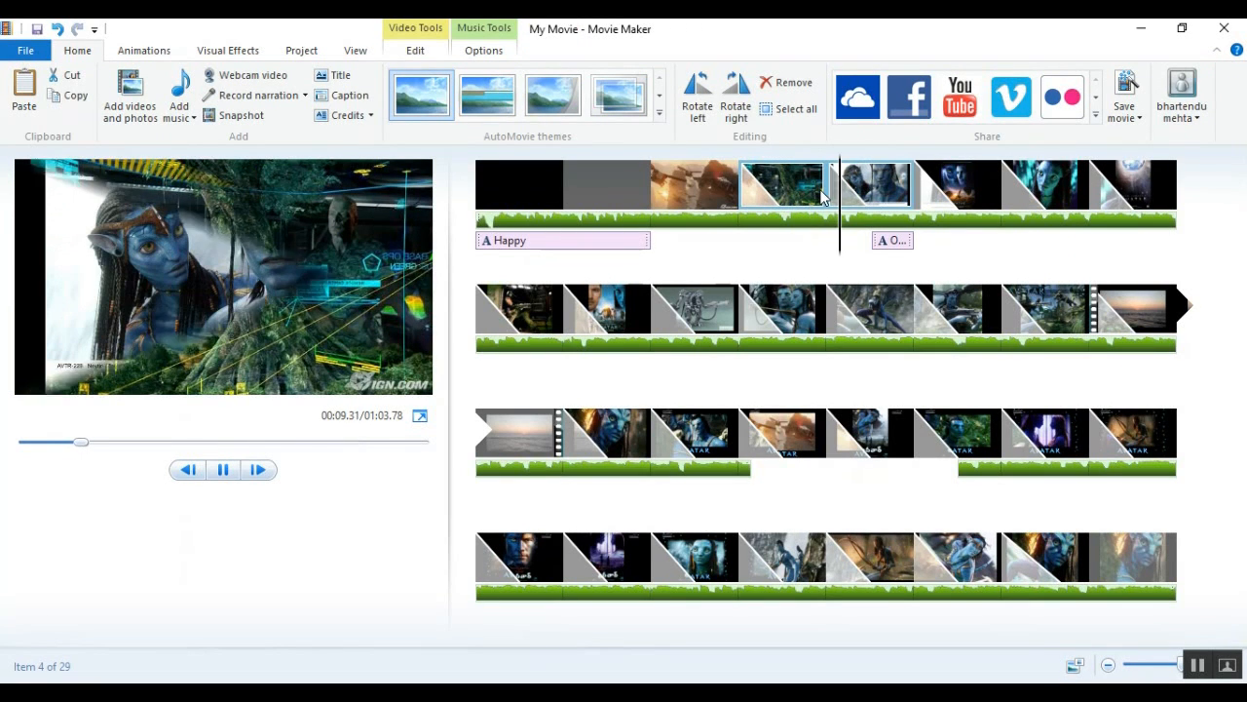
key("space")
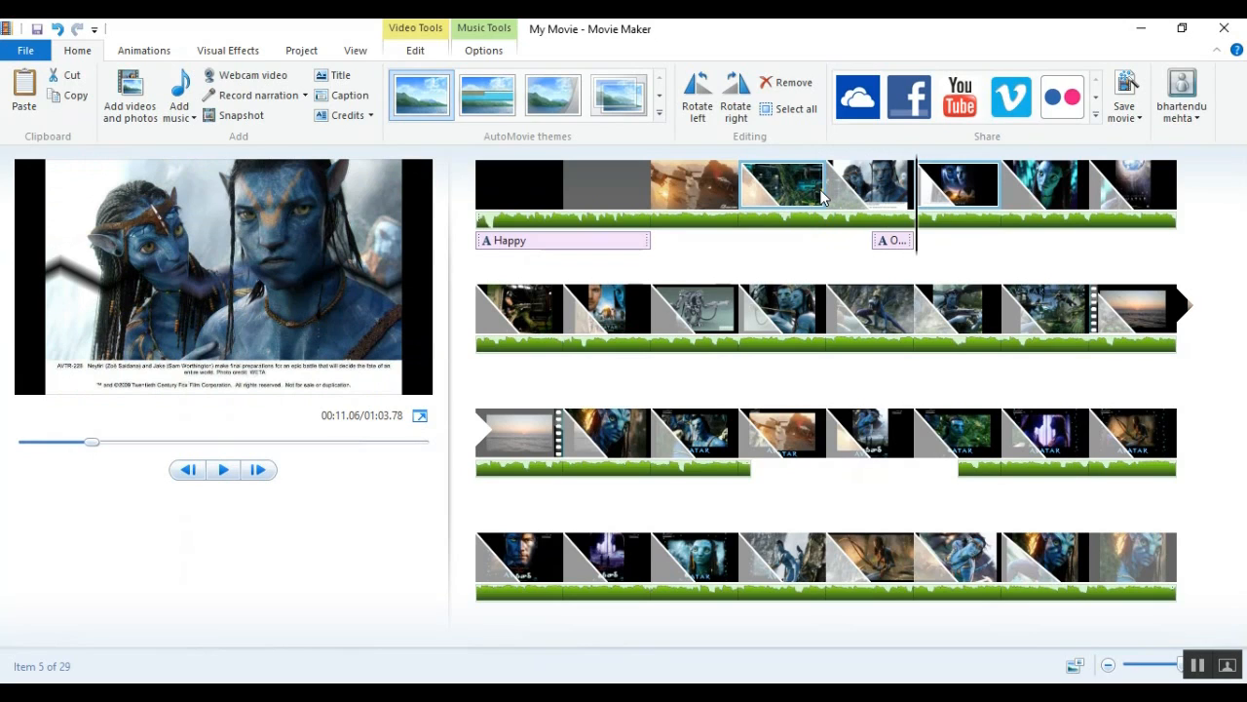
Apply the first Zoom text effect to the "Our first meeting" caption and play that part of the movie.
left_click(897, 241)
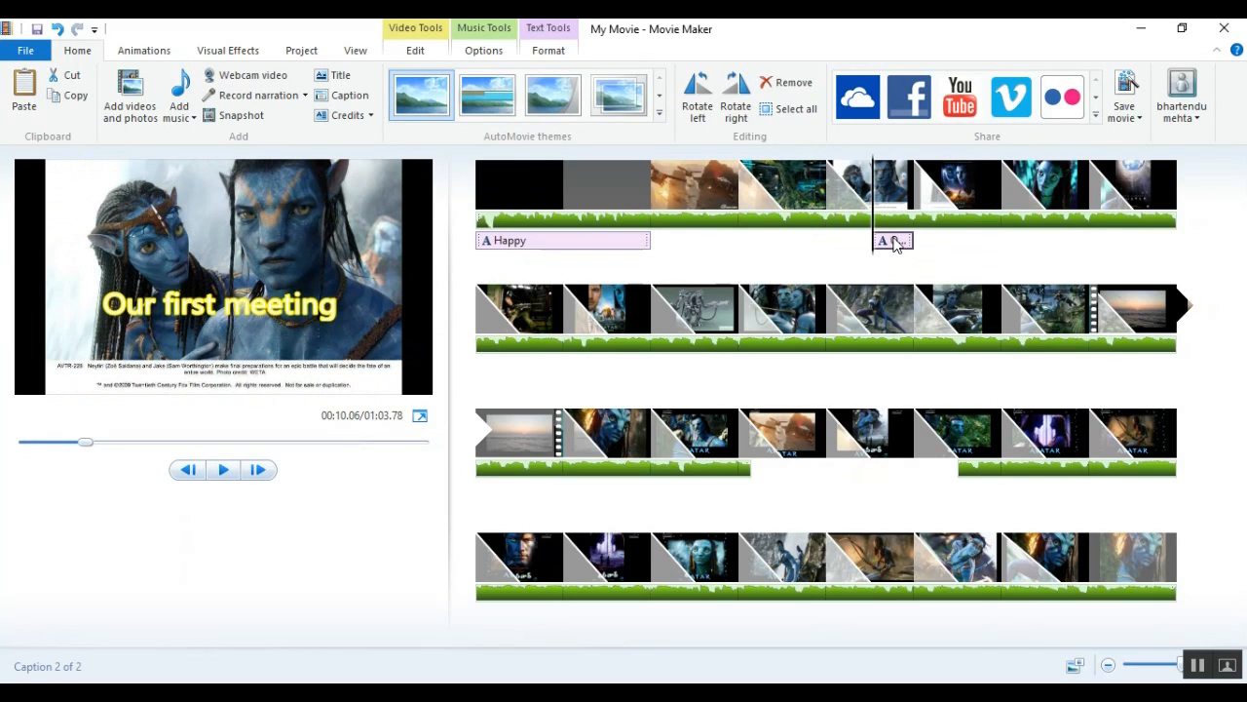
left_click(548, 51)
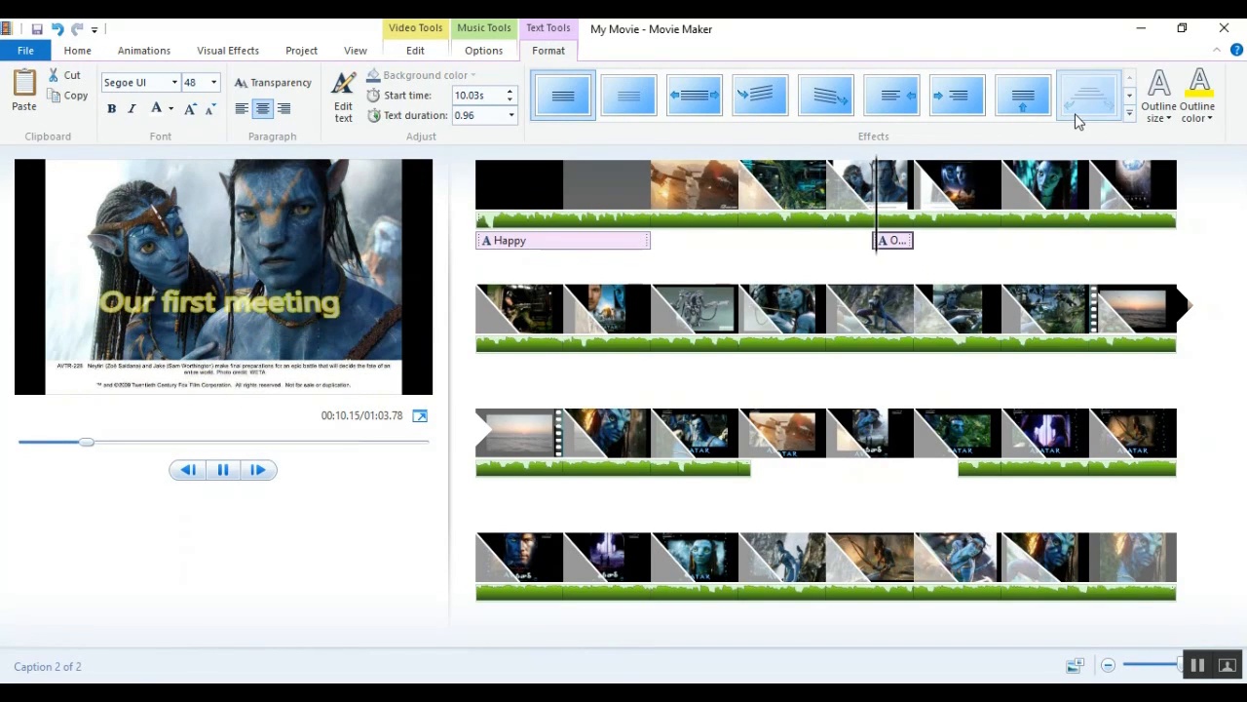
left_click(1130, 116)
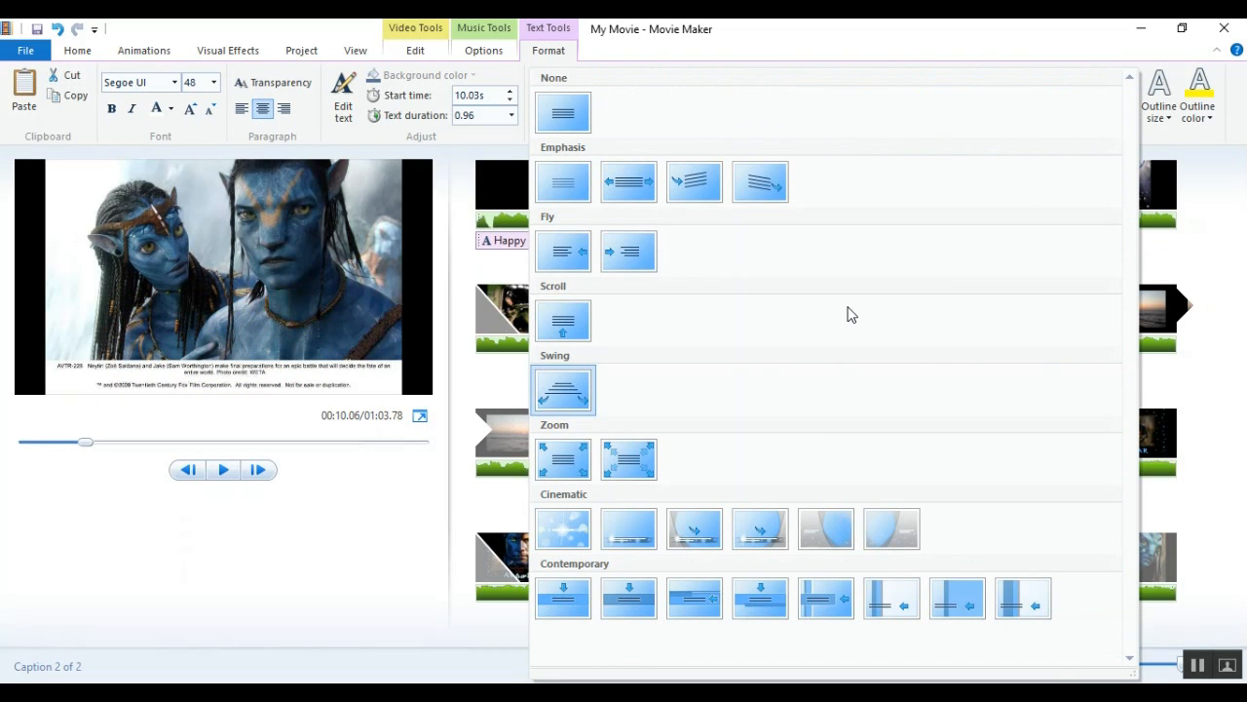
left_click(577, 447)
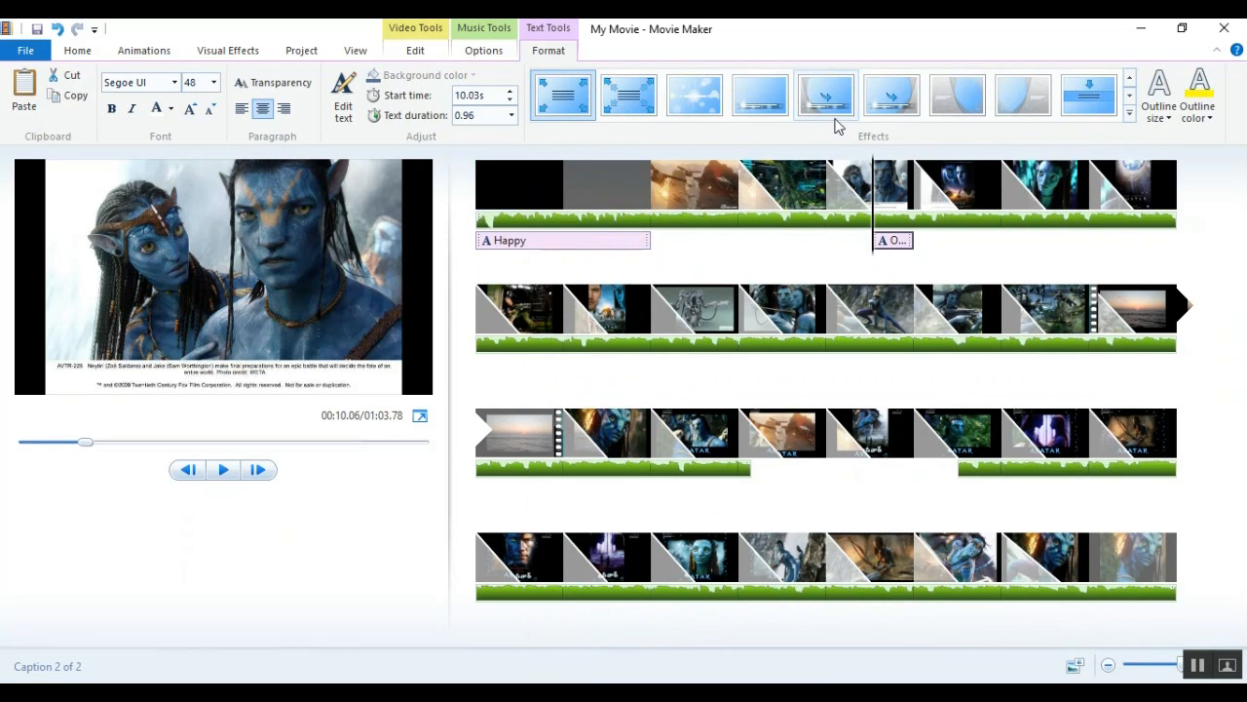
left_click(840, 187)
key("space")
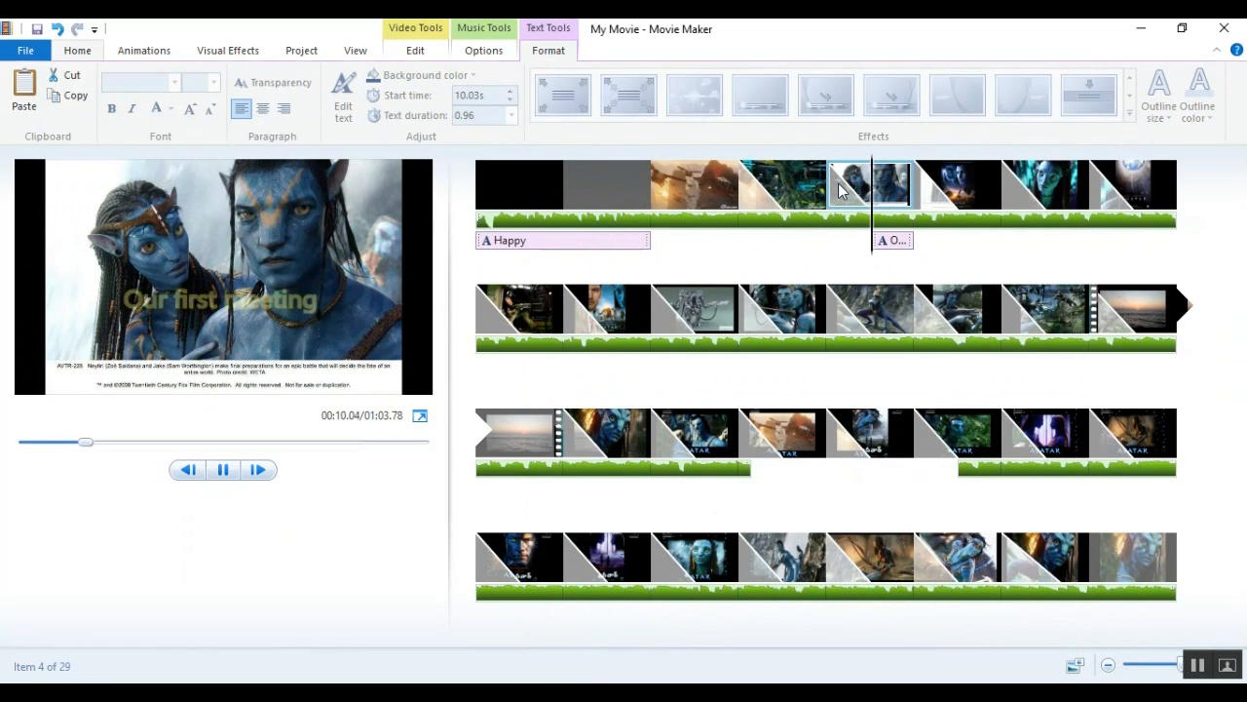
key("space")
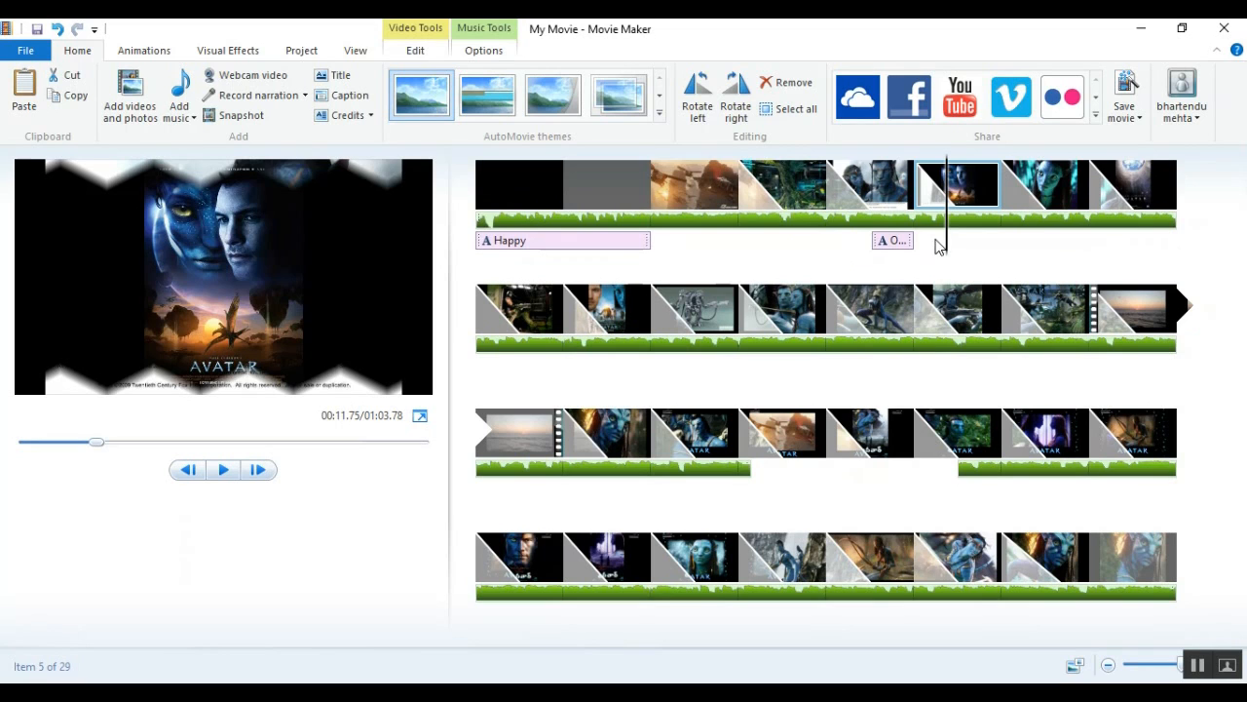
Move the playback position to the end of the movie and add a blank credits screen after the last picture.
left_click(963, 341)
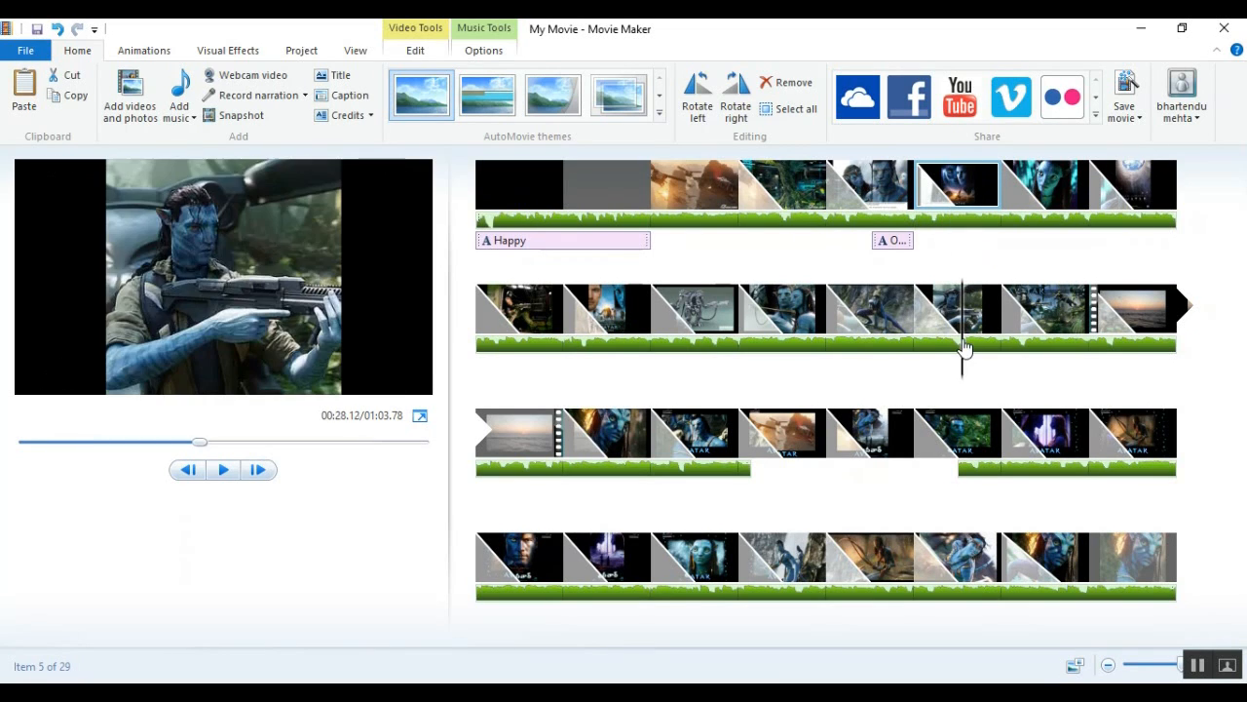
left_click_drag(963, 341, 1030, 443)
right_click(1029, 443)
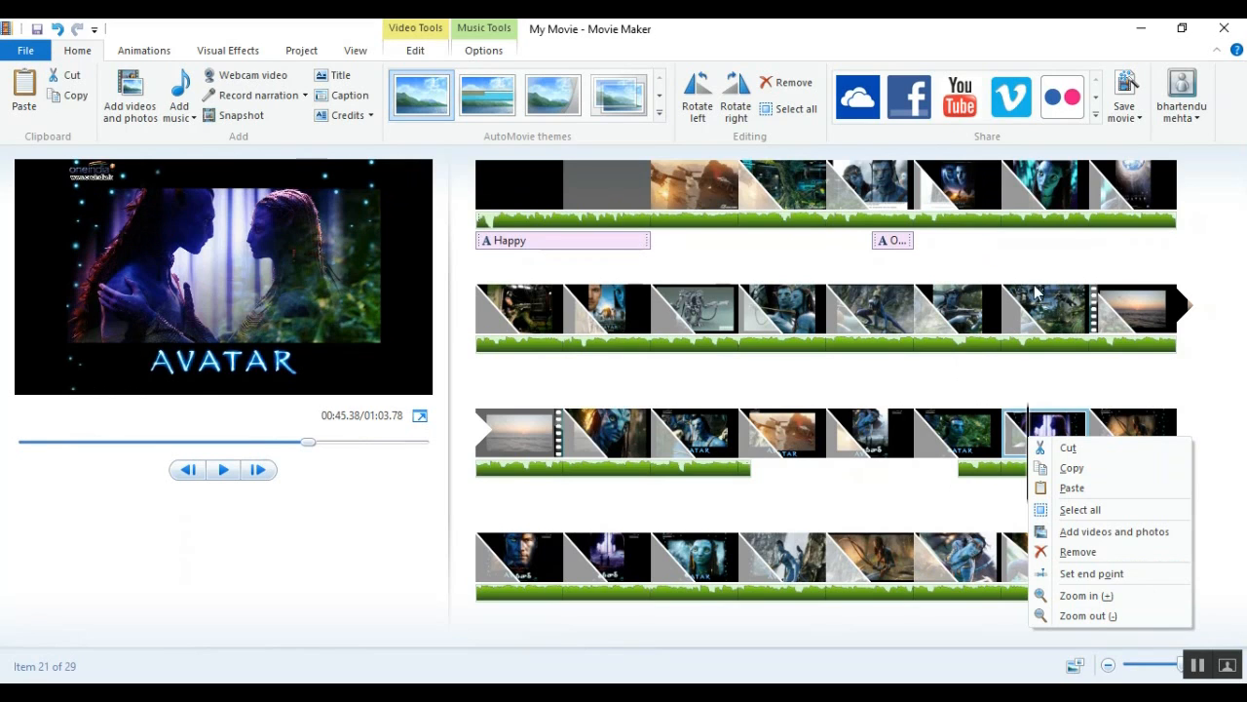
left_click(938, 562)
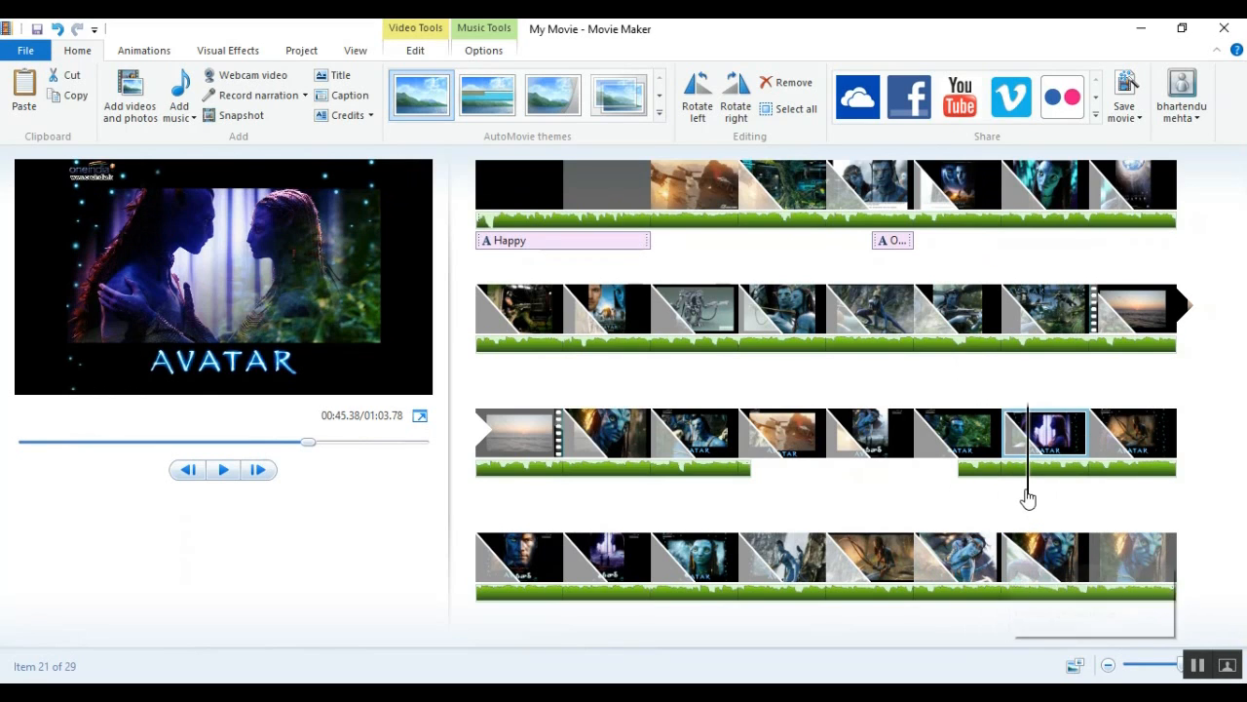
left_click_drag(1033, 499, 1188, 563)
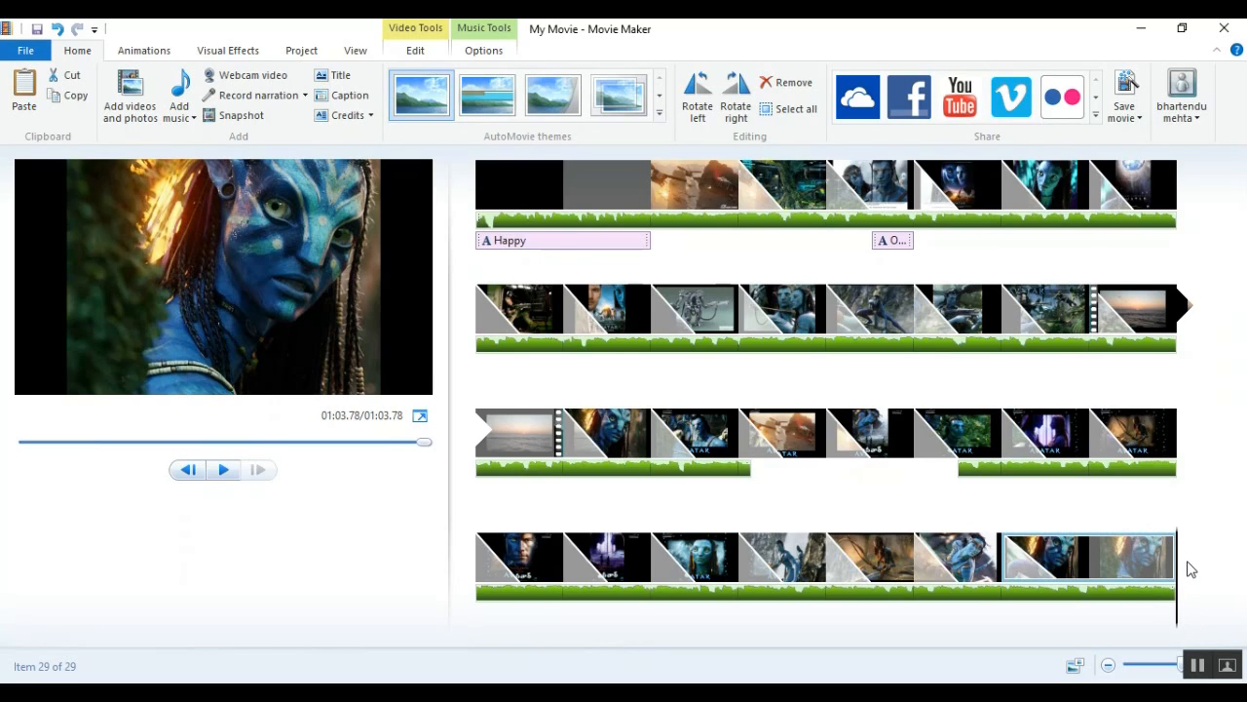
left_click(343, 115)
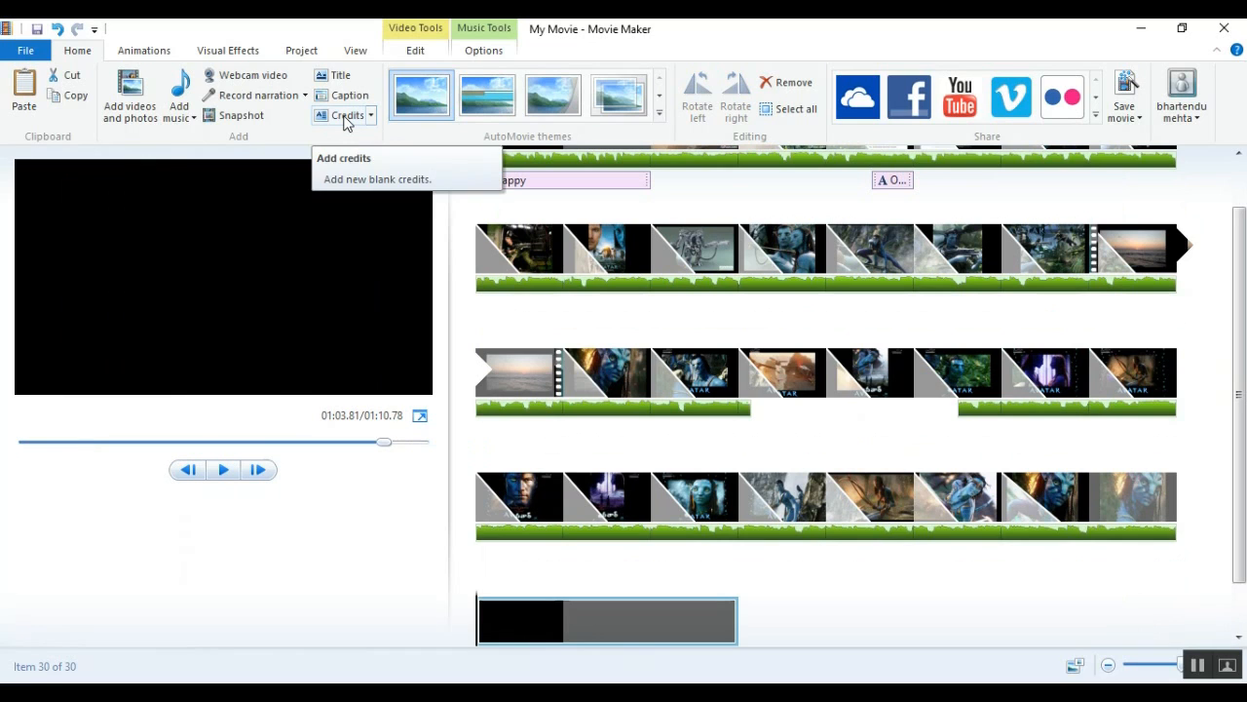
Play the closing credits screen and add a caption with placeholder text to it, starting at 68.45 s.
scroll(689, 545, "down", 1)
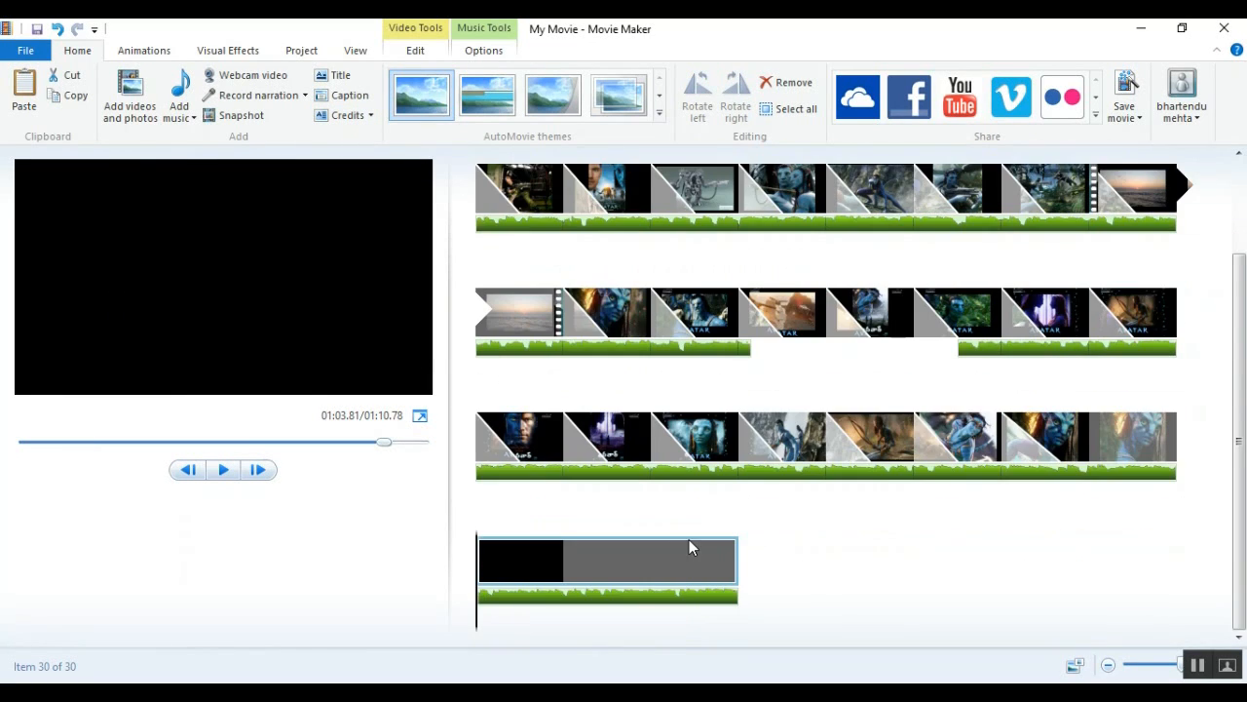
double_click(536, 573)
key("space")
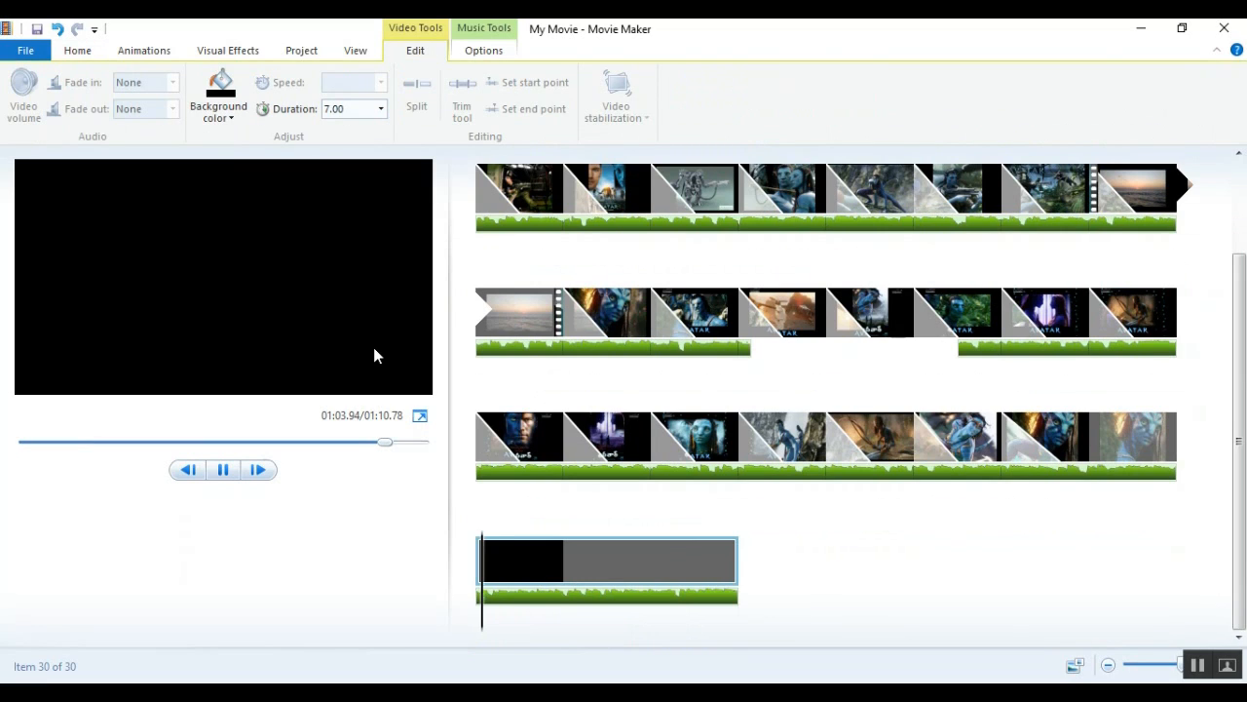
key("space")
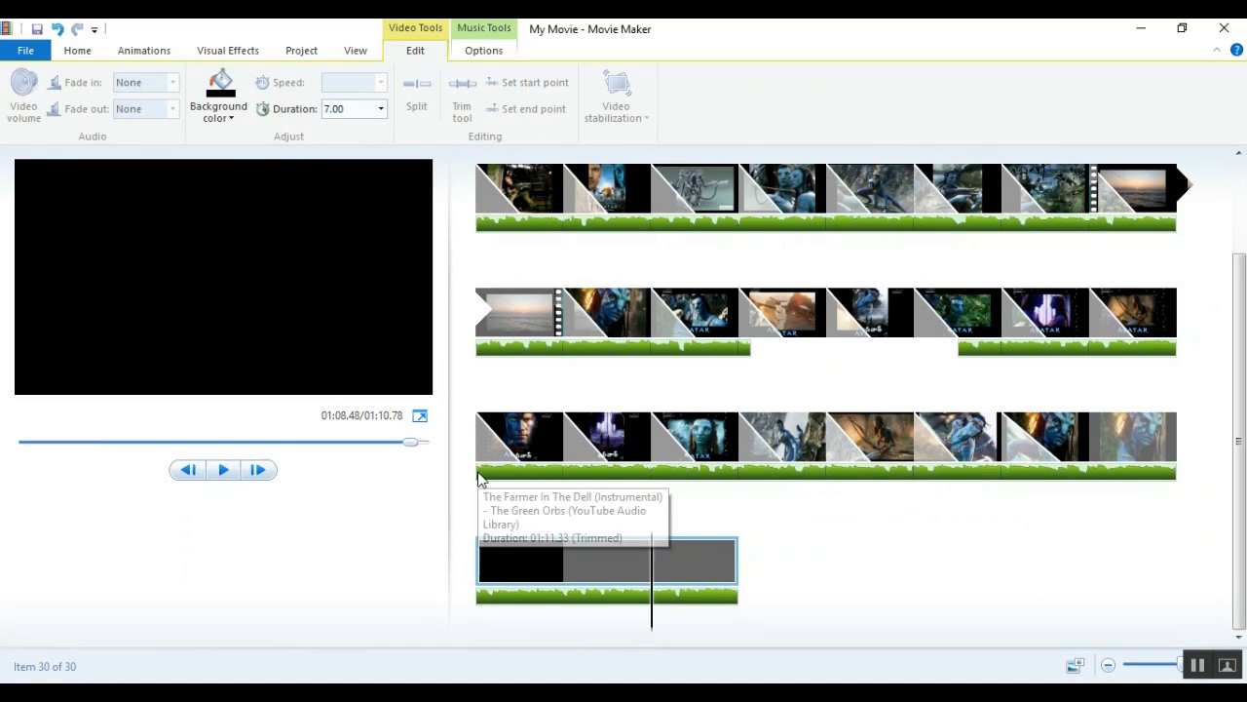
left_click(77, 50)
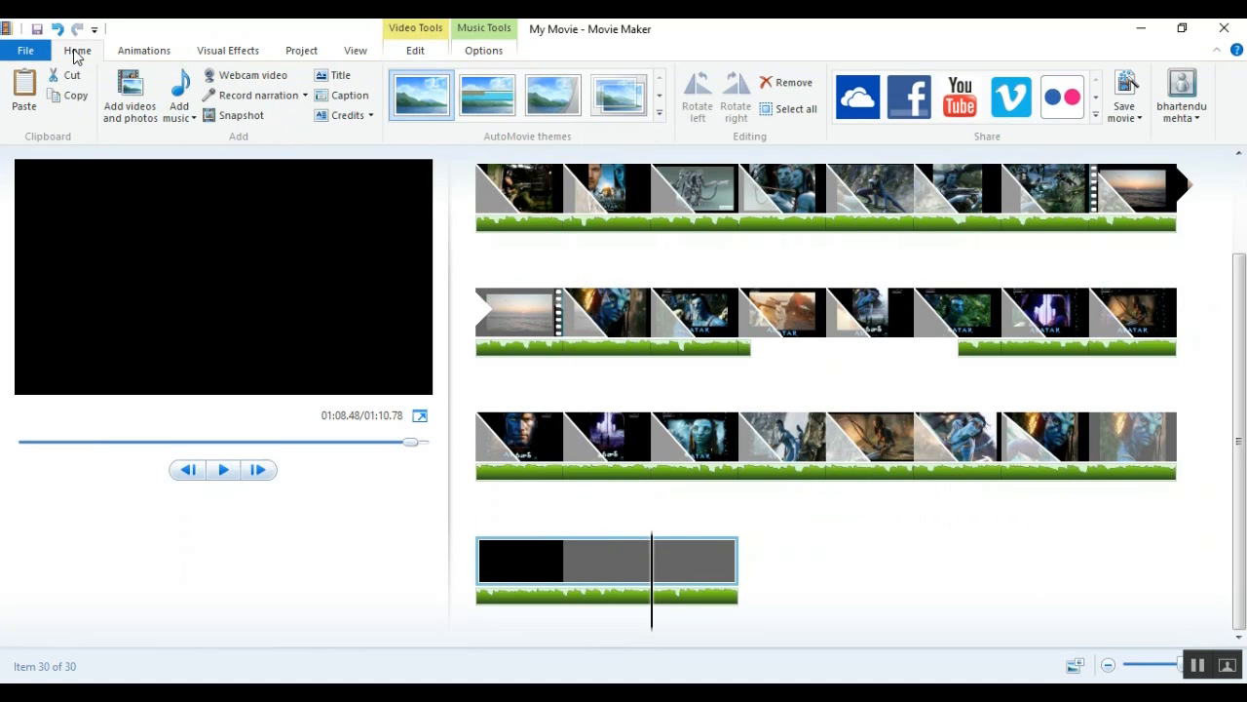
left_click(343, 95)
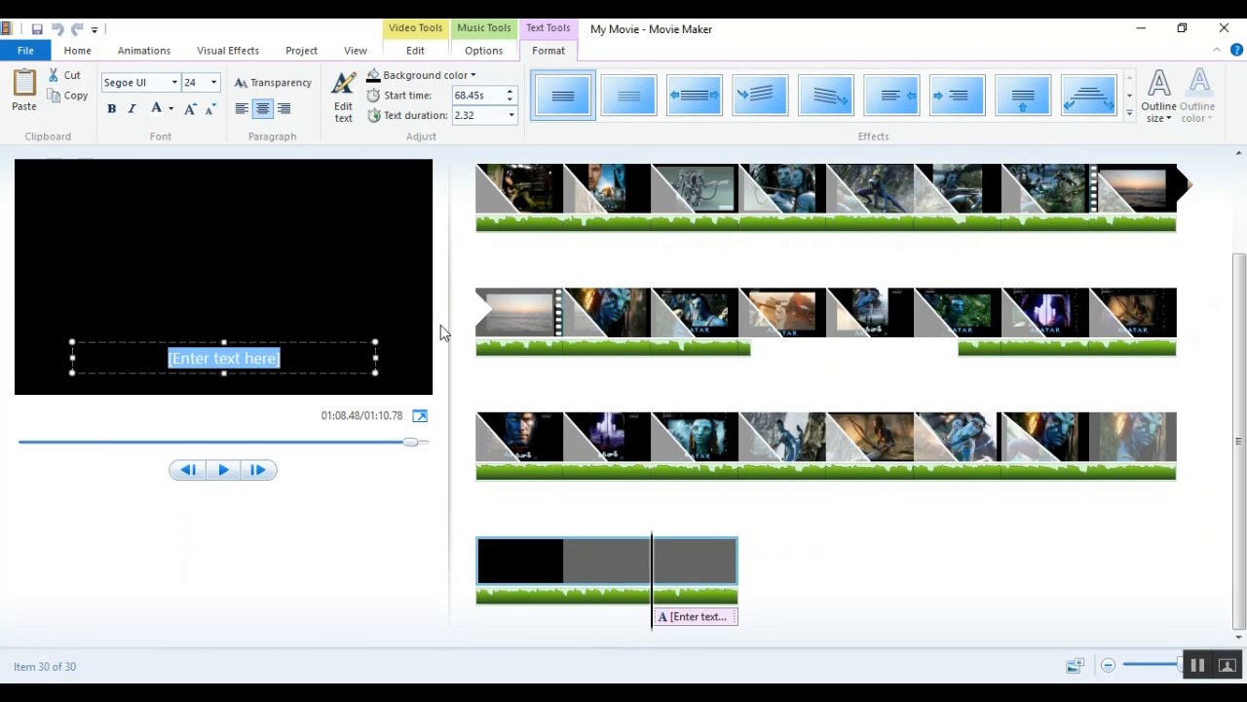
Play the movie from the opening title into the first picture and look over the timeline down to the credits.
scroll(724, 467, "up", 2)
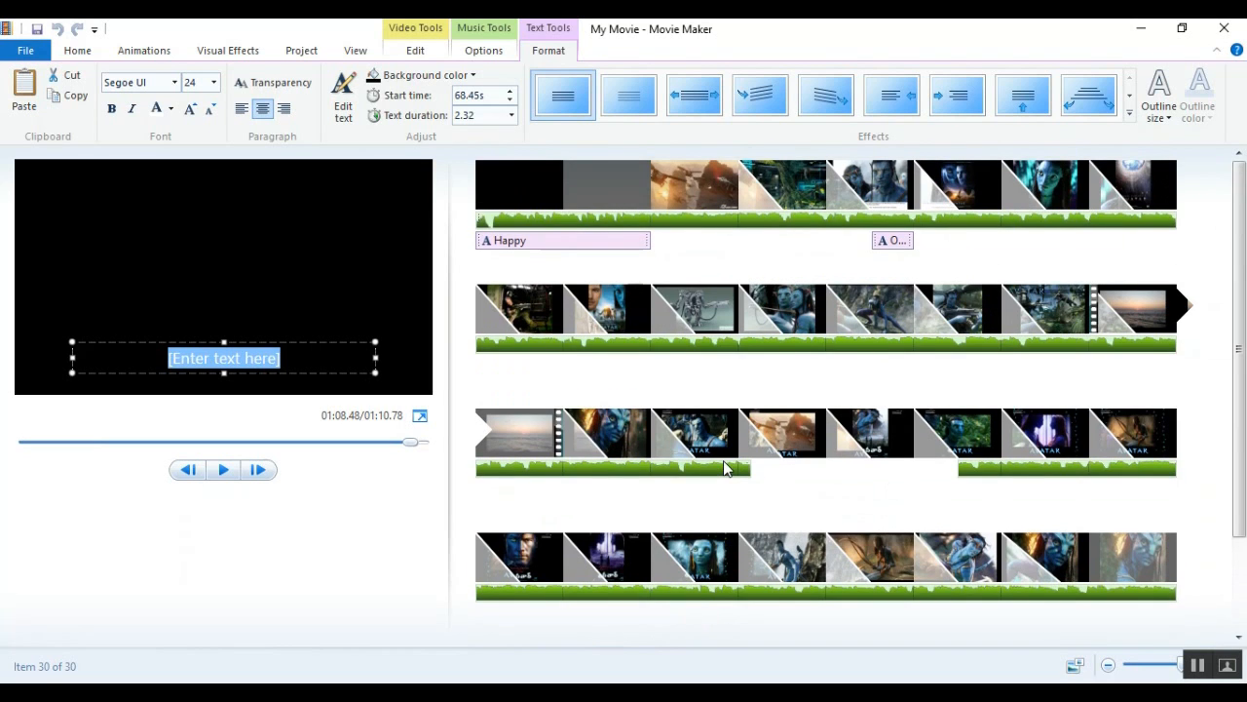
left_click(551, 206)
key("space")
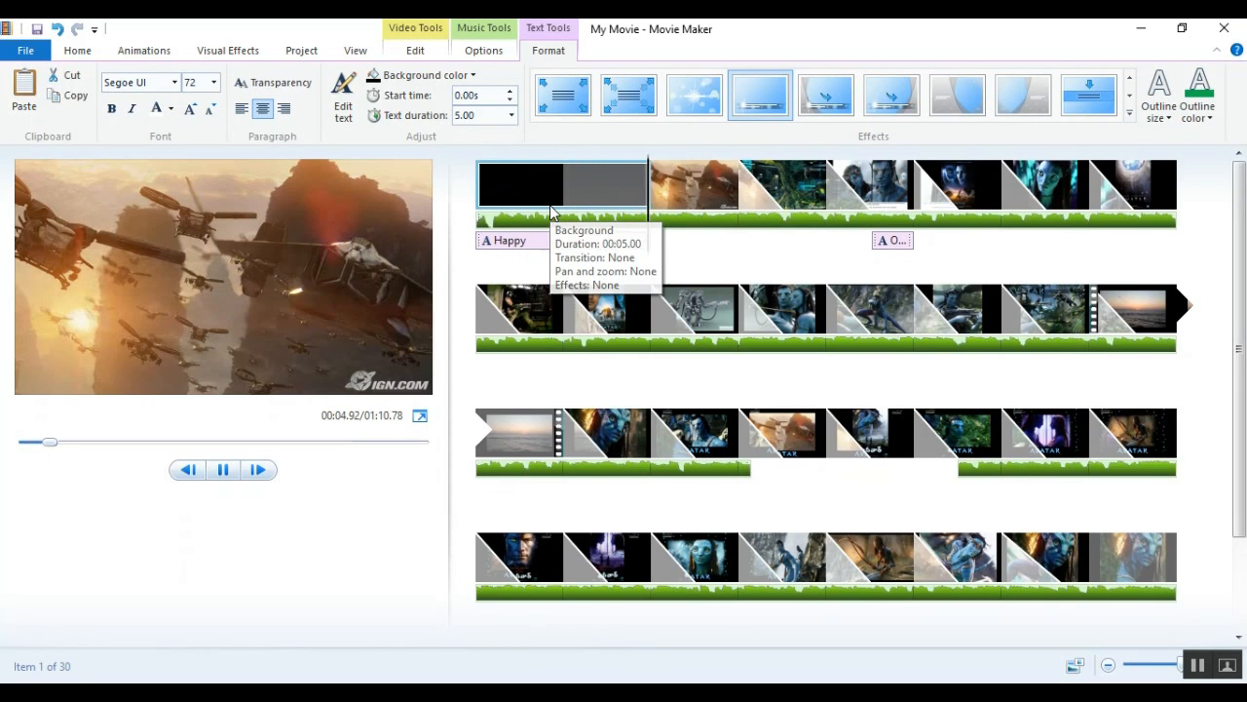
key("space")
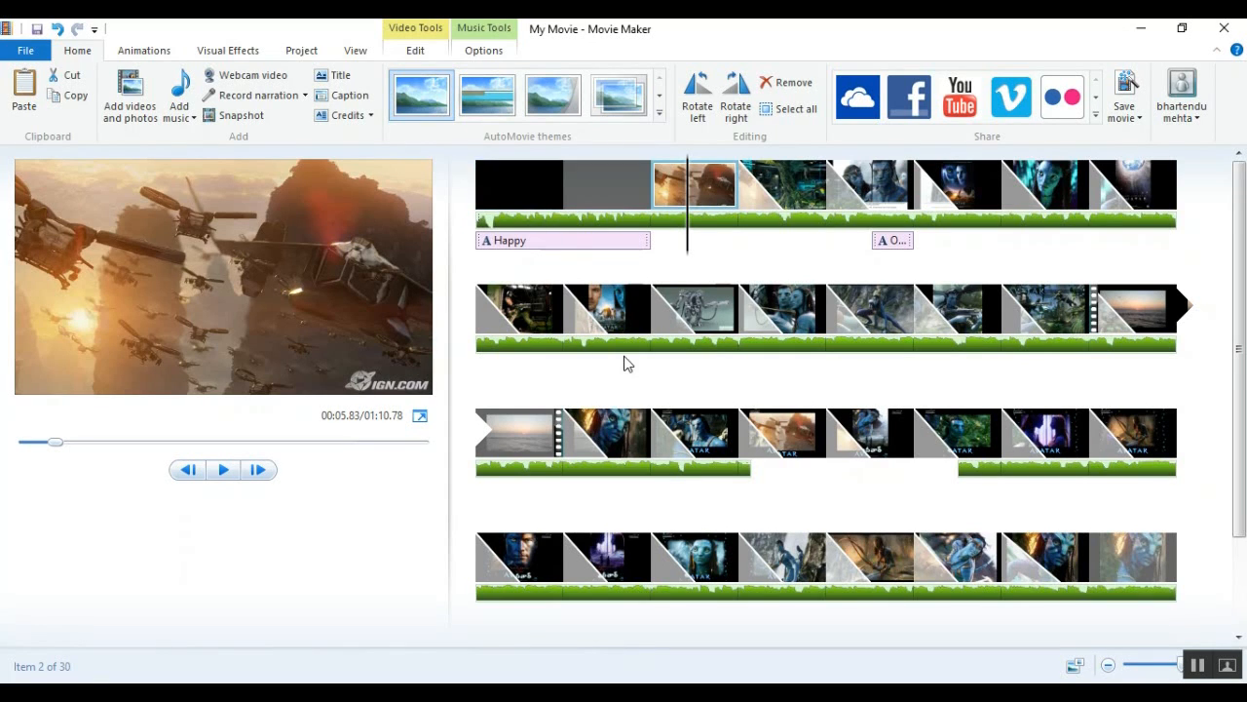
scroll(627, 361, "down", 1)
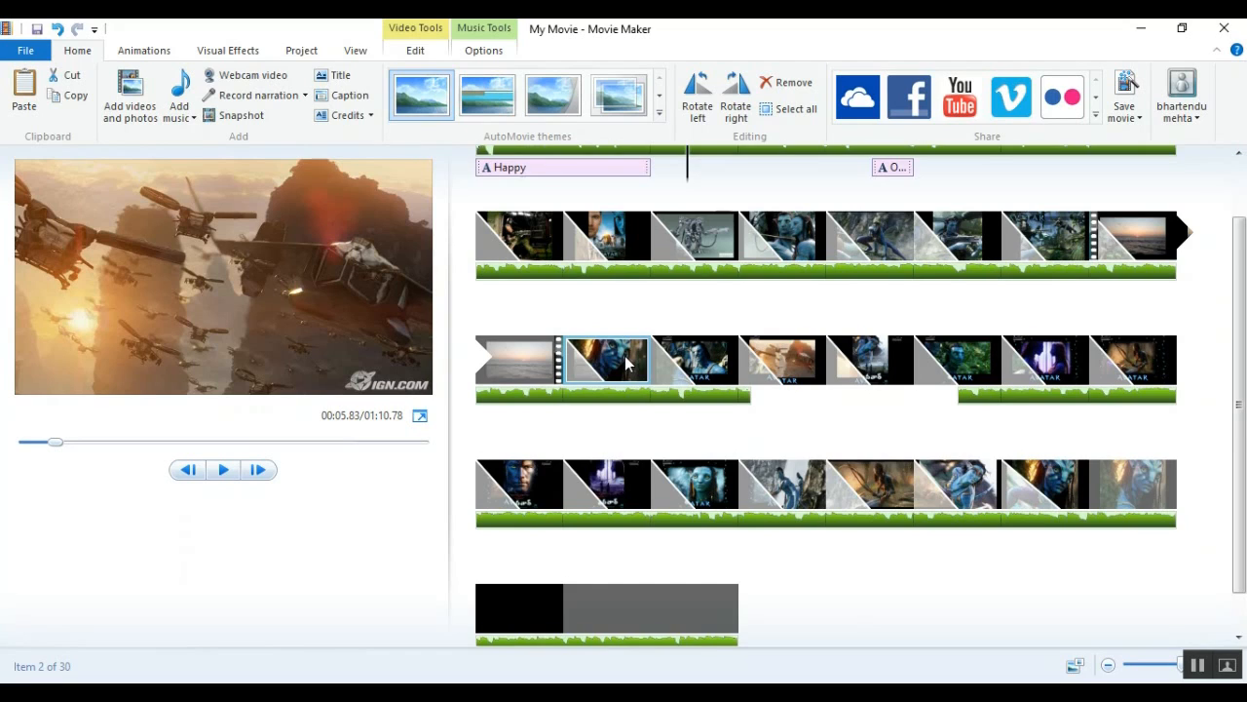
scroll(626, 361, "down", 1)
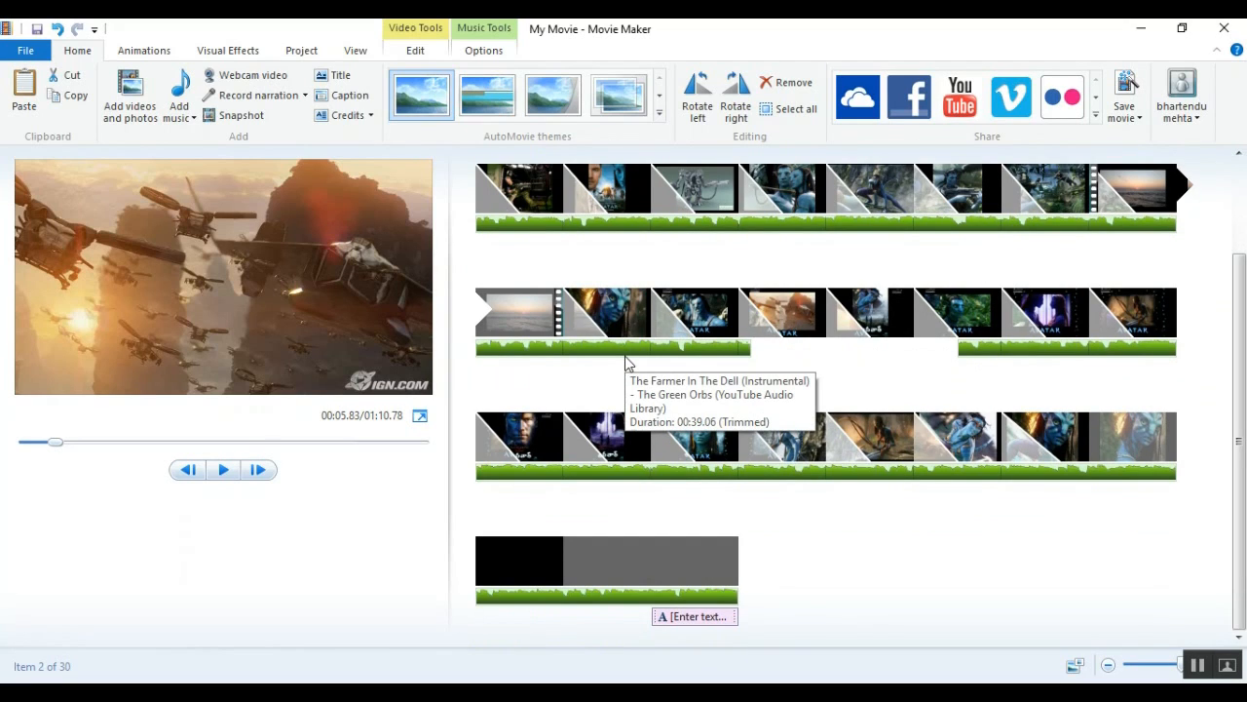
scroll(627, 361, "up", 3)
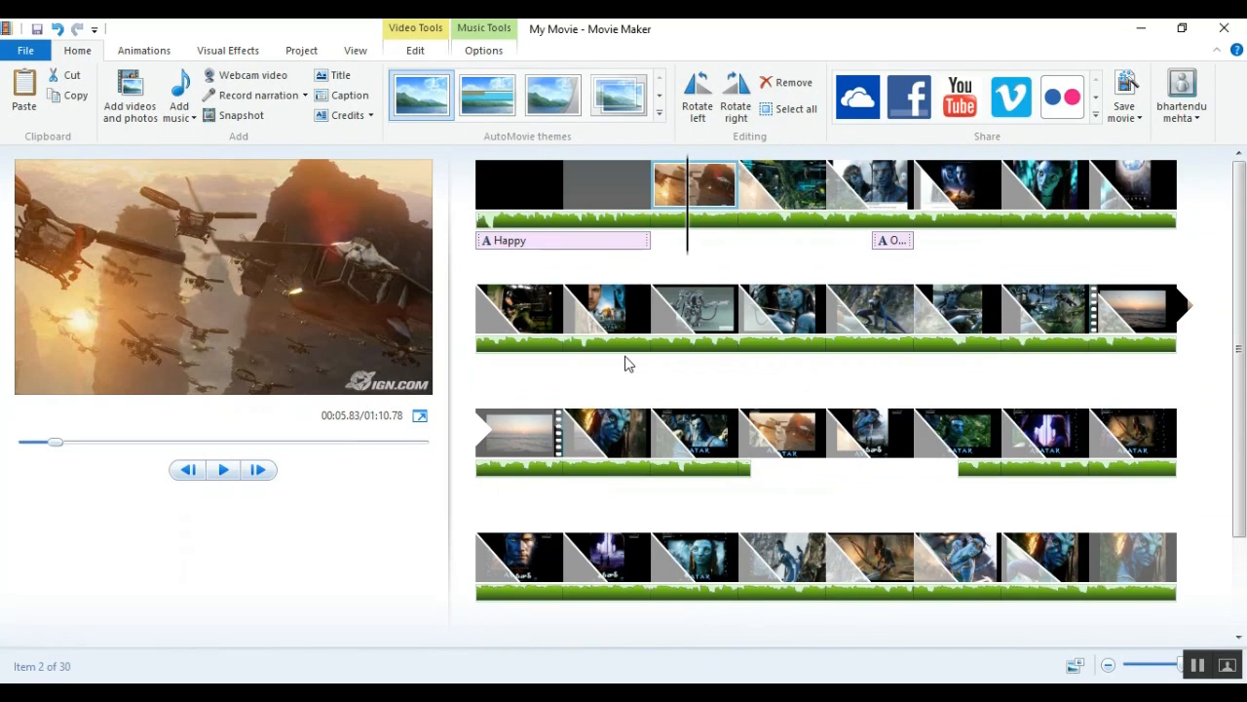